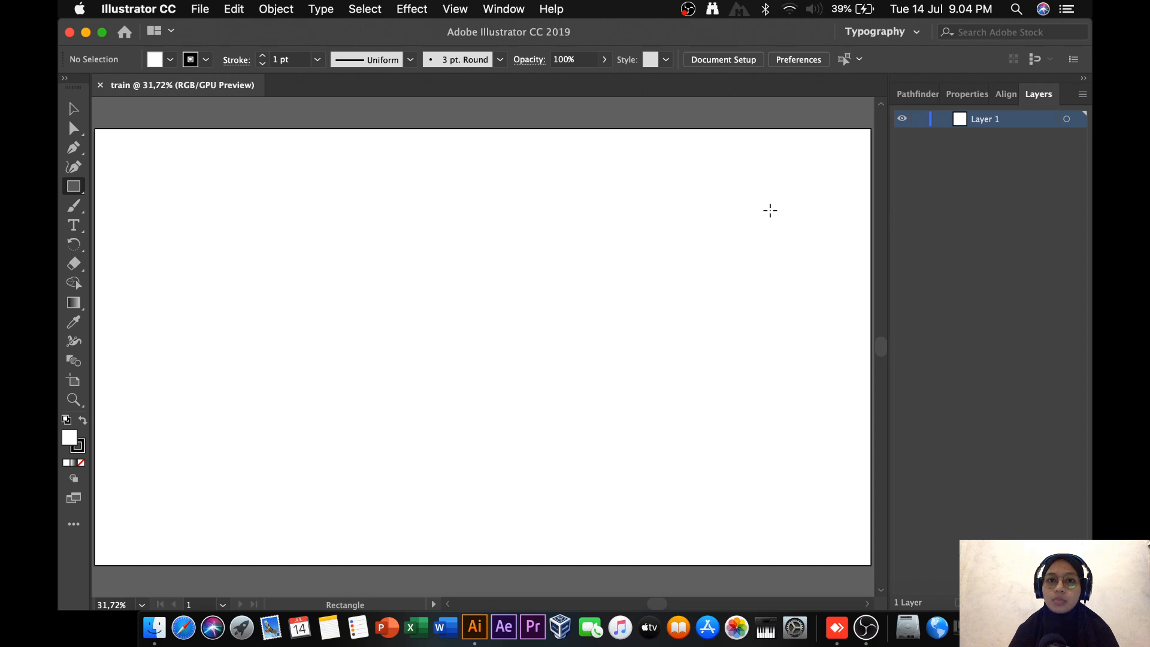
Load the user-defined swatch library named train.
left_click(491, 11)
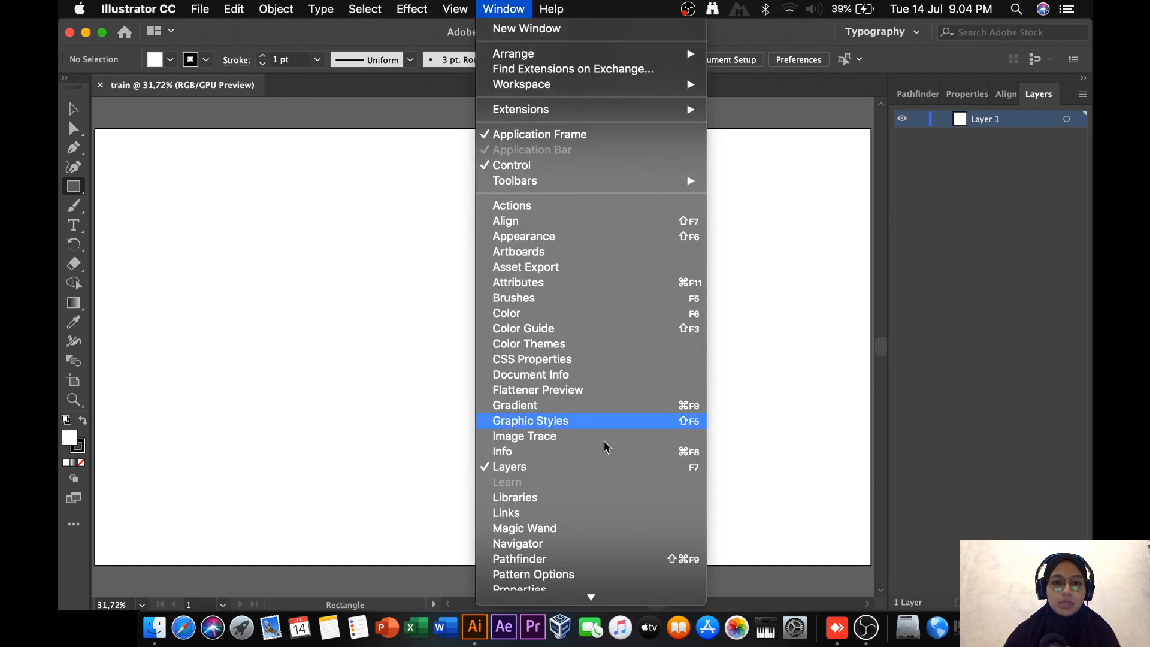
scroll(590, 530, "down", 5)
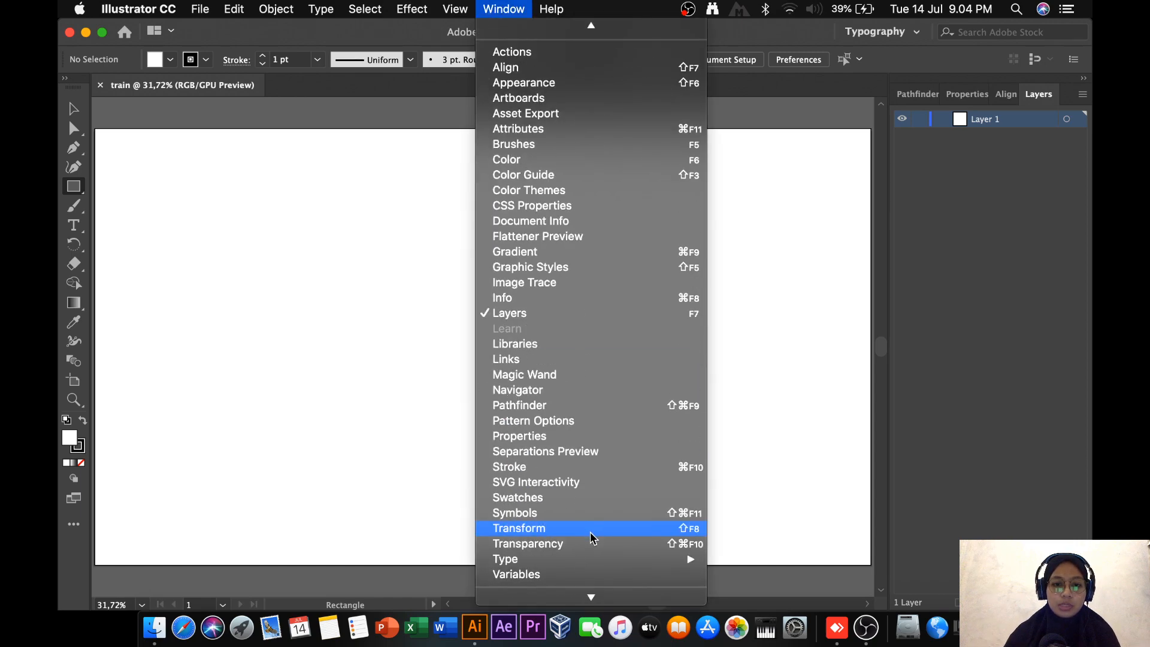
left_click(582, 491)
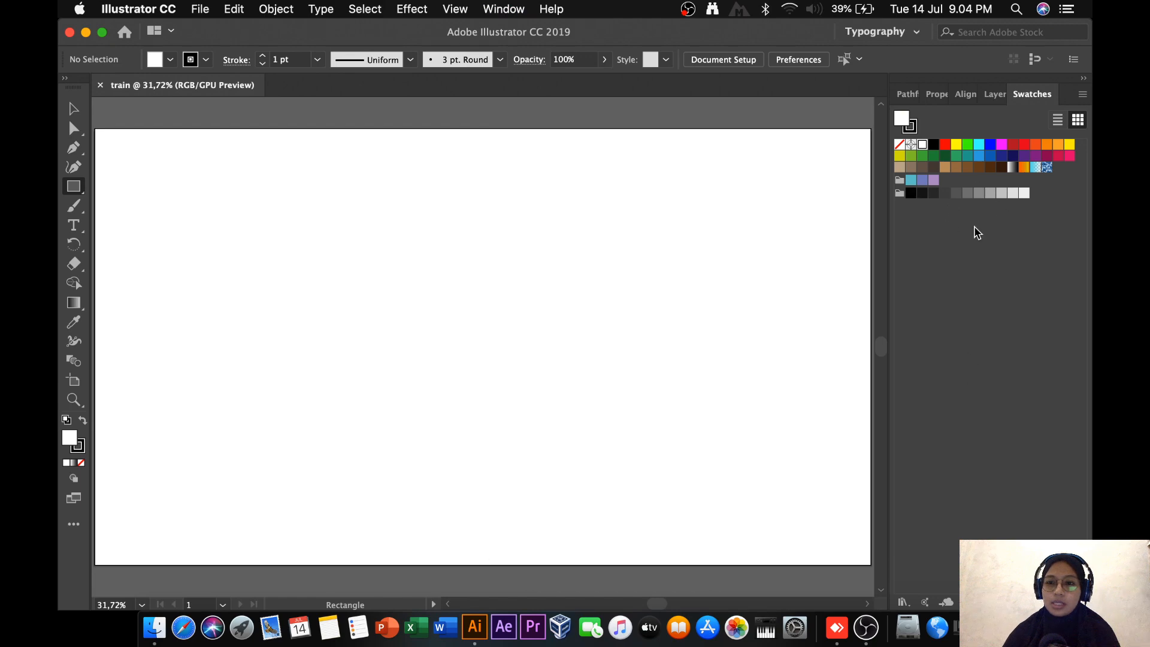
left_click(902, 603)
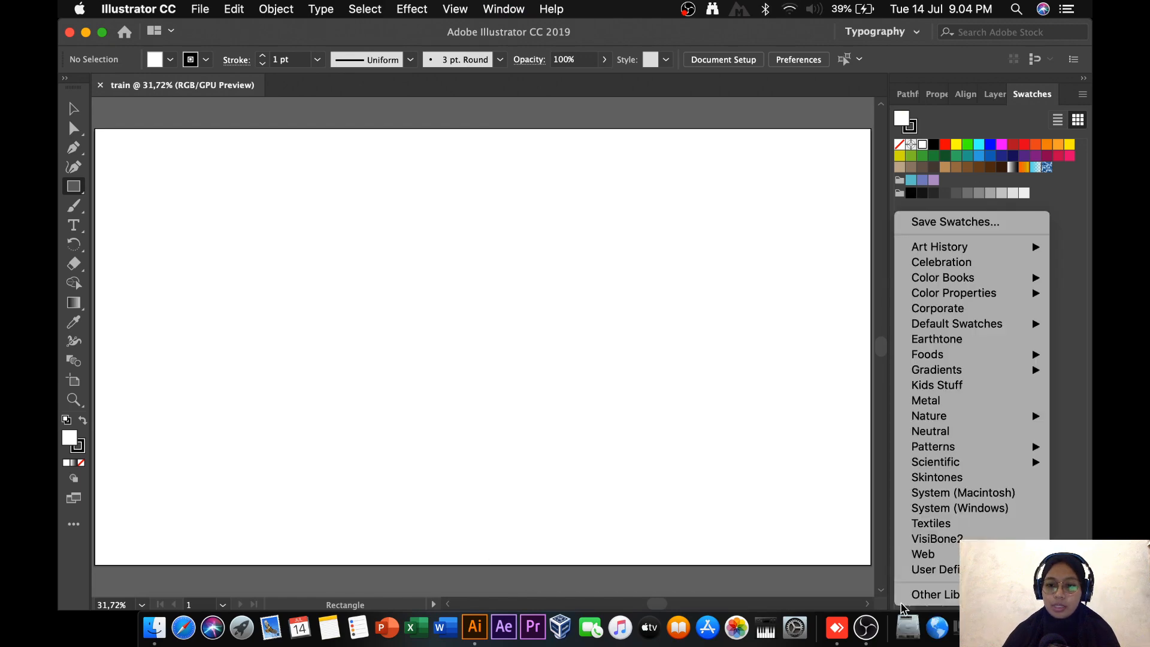
mouse_move(920, 579)
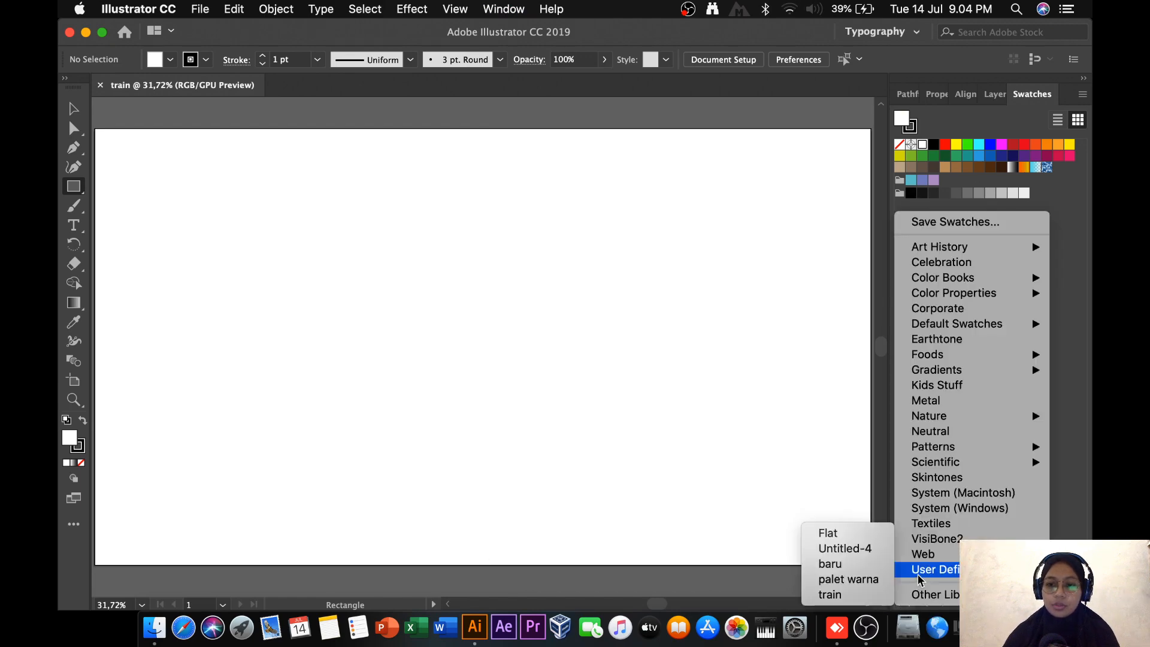
left_click(858, 594)
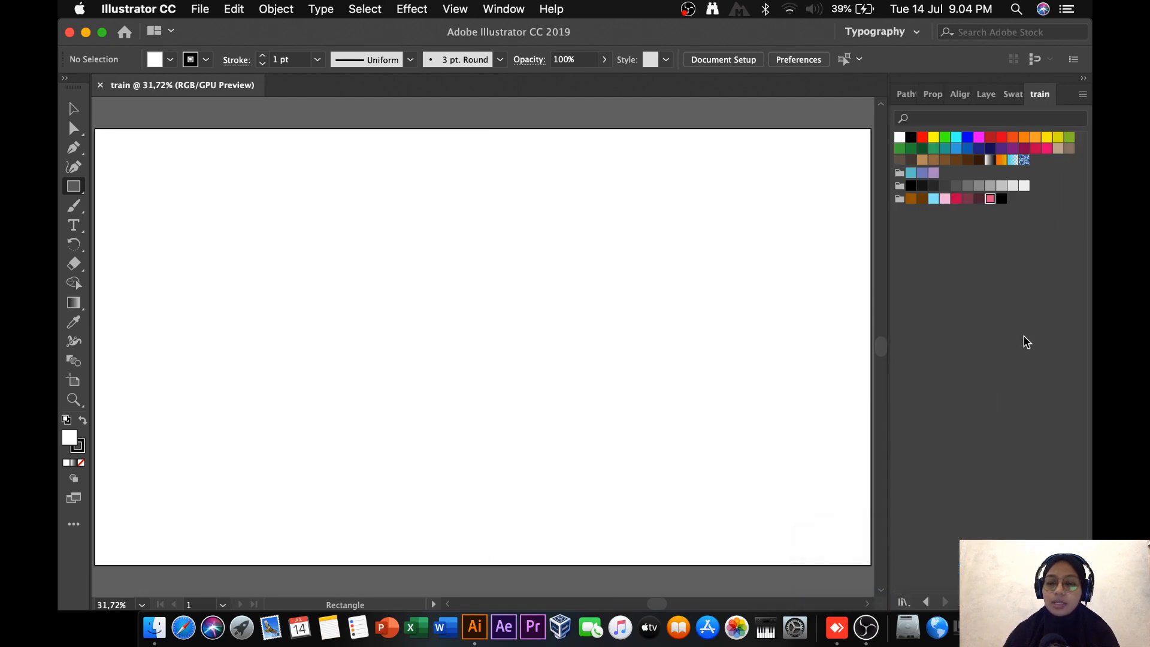
Close the default Swatches panel and display the train swatch library.
left_click(1012, 94)
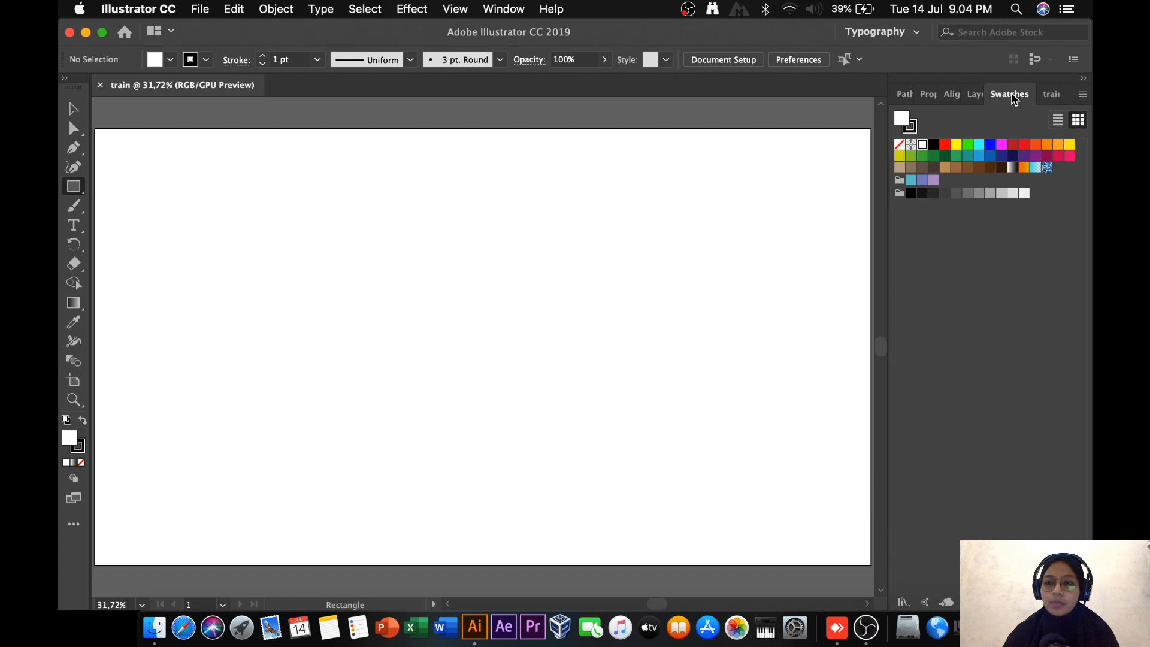
right_click(1012, 96)
left_click(1012, 100)
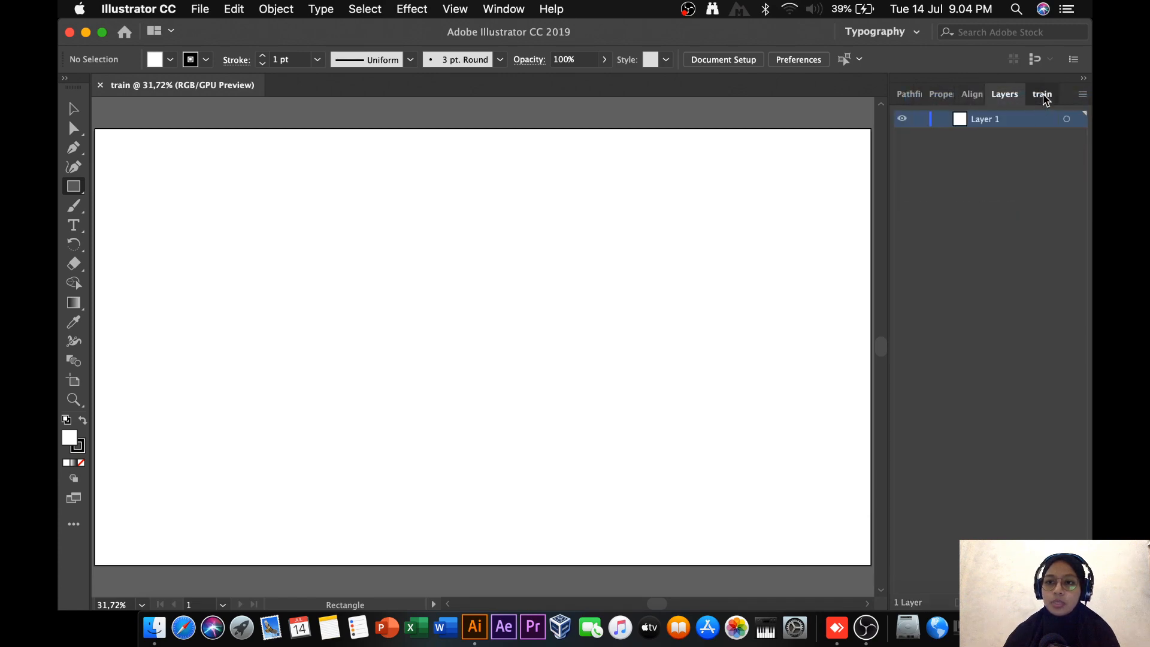
left_click(1041, 96)
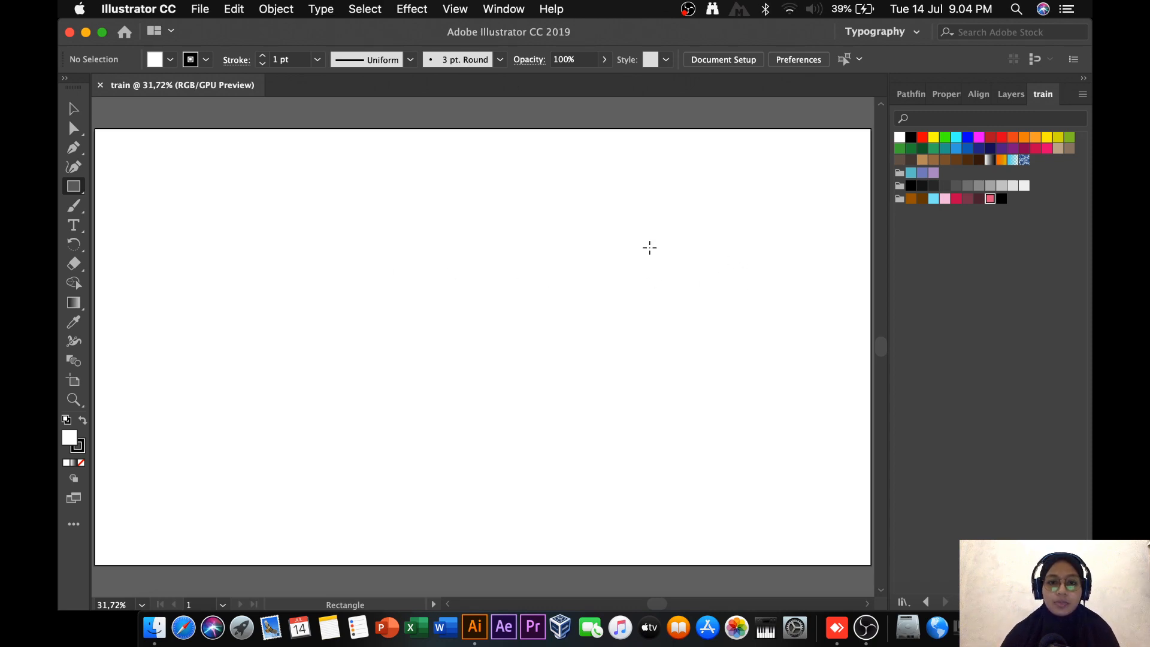
Draw a tall rectangle about 354 by 628 px near the right edge of the artboard.
left_click(73, 109)
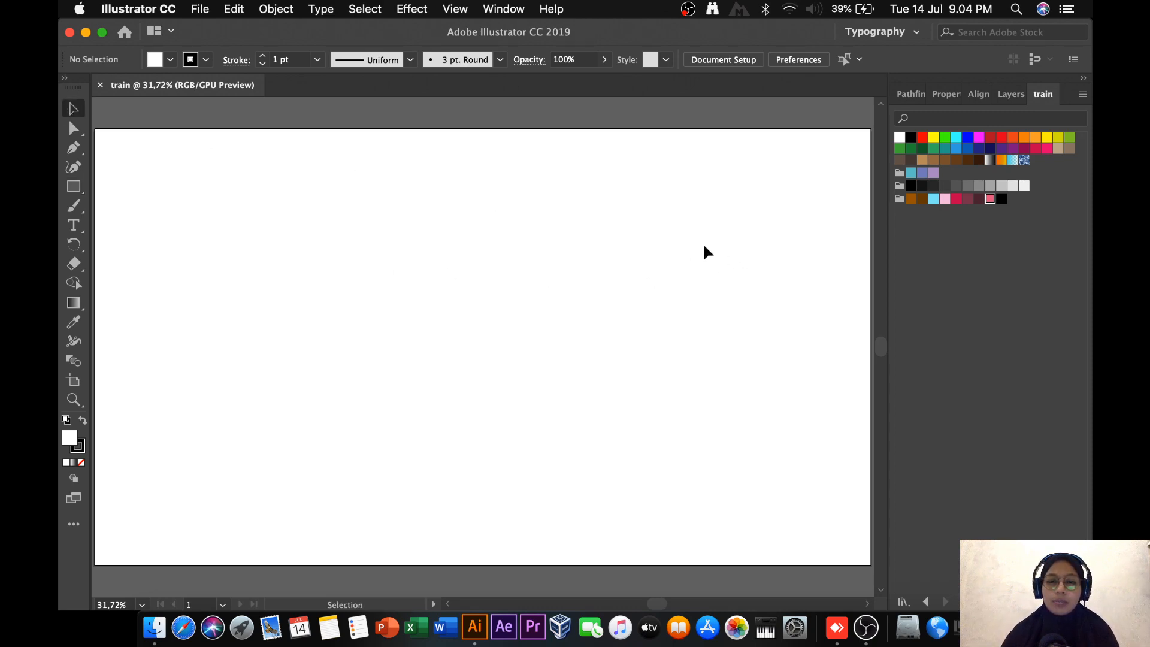
left_click(73, 189)
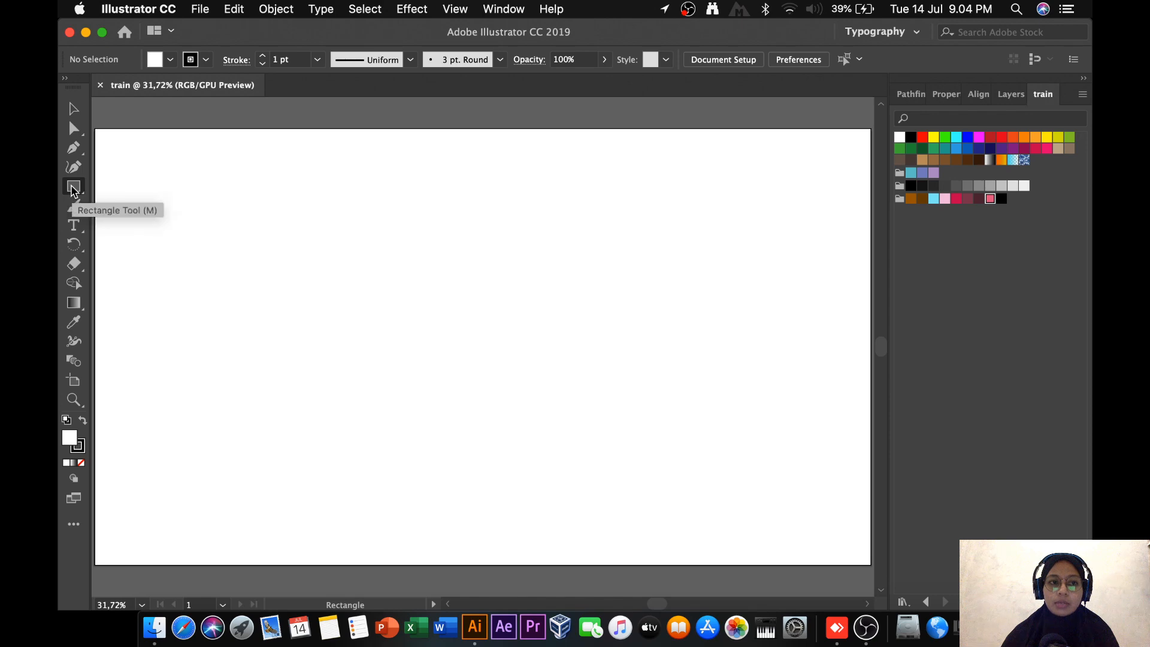
left_click_drag(687, 200, 831, 453)
Remove the tall rectangle's stroke and fill it with the medium pink swatch from the train library.
left_click(945, 95)
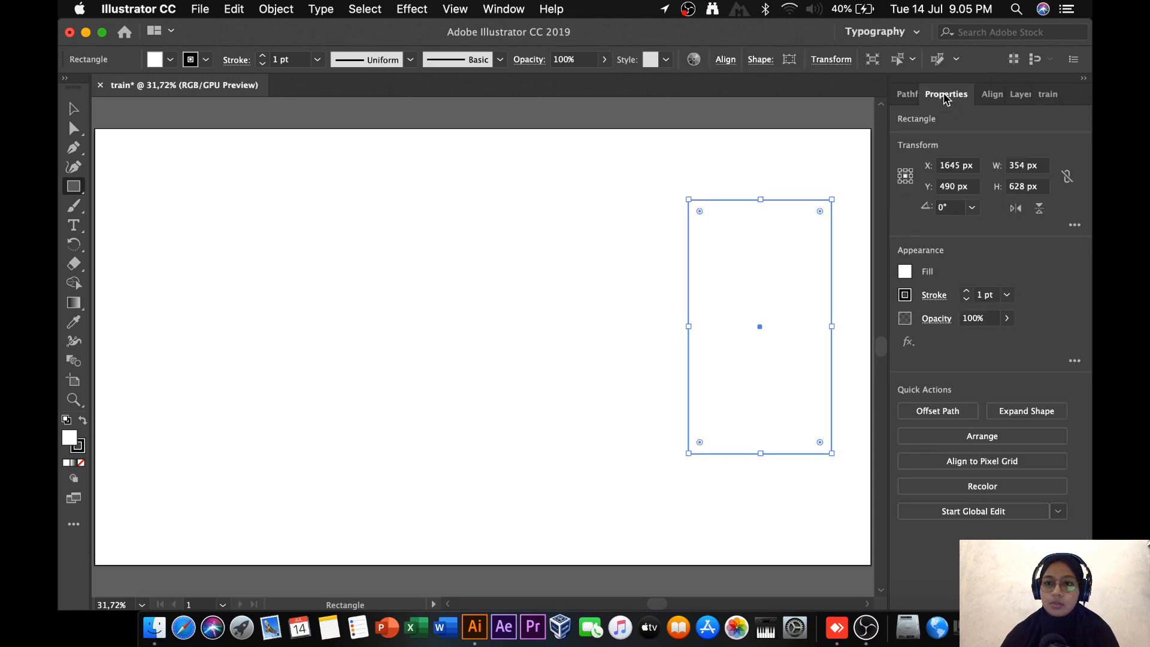
left_click(909, 297)
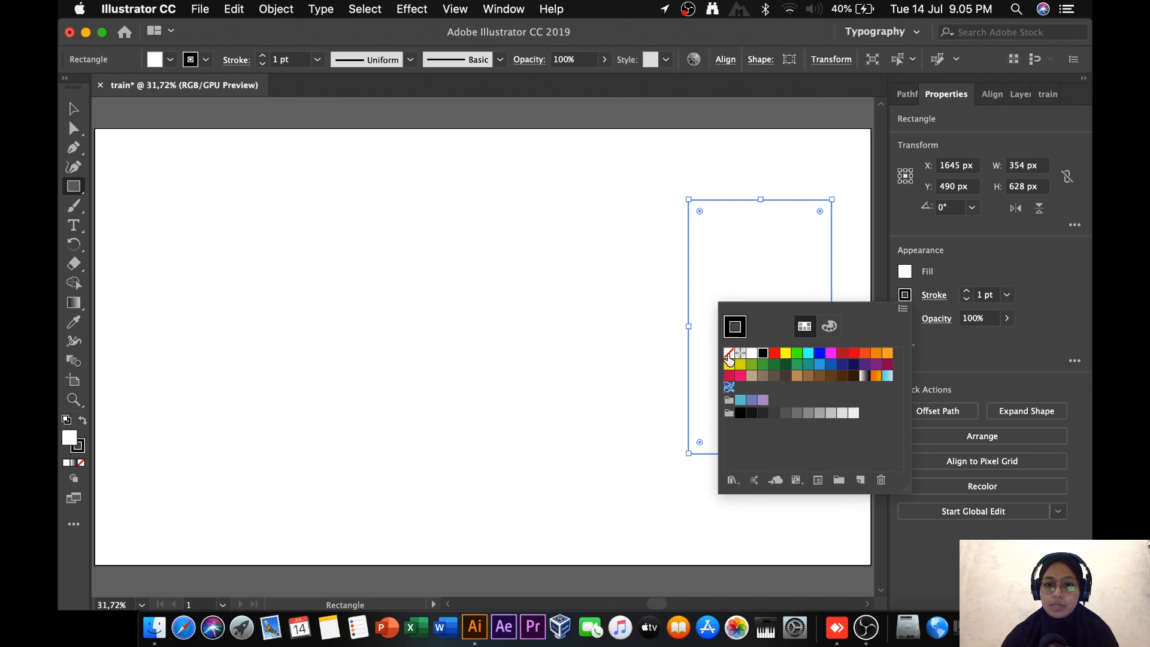
left_click(728, 353)
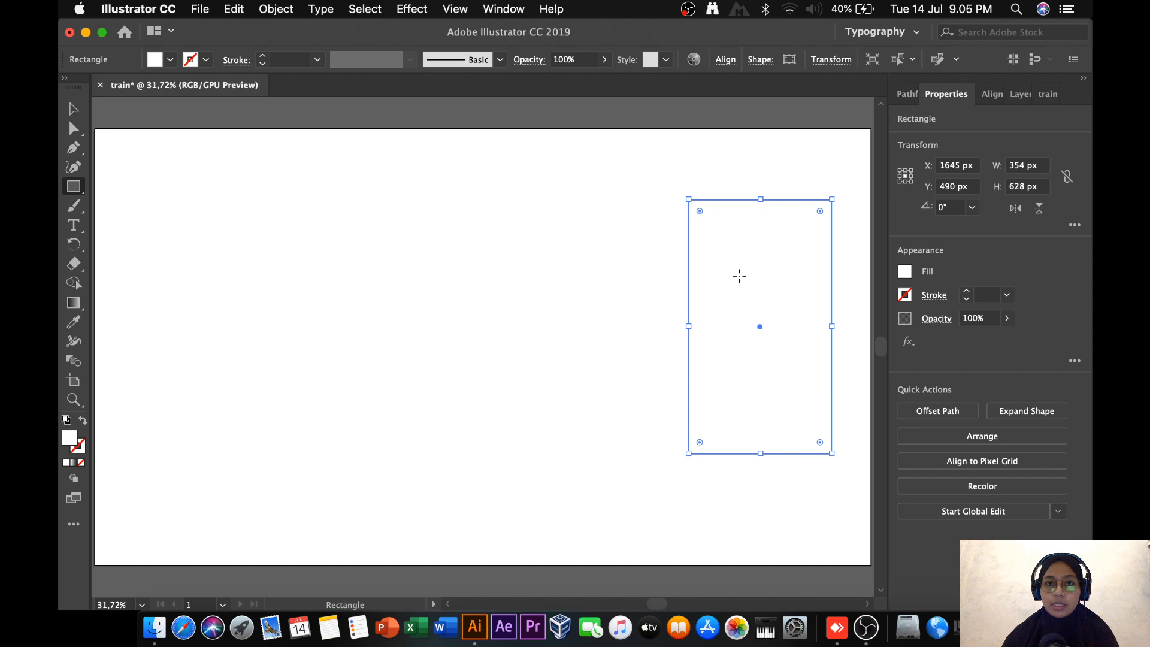
left_click(1047, 94)
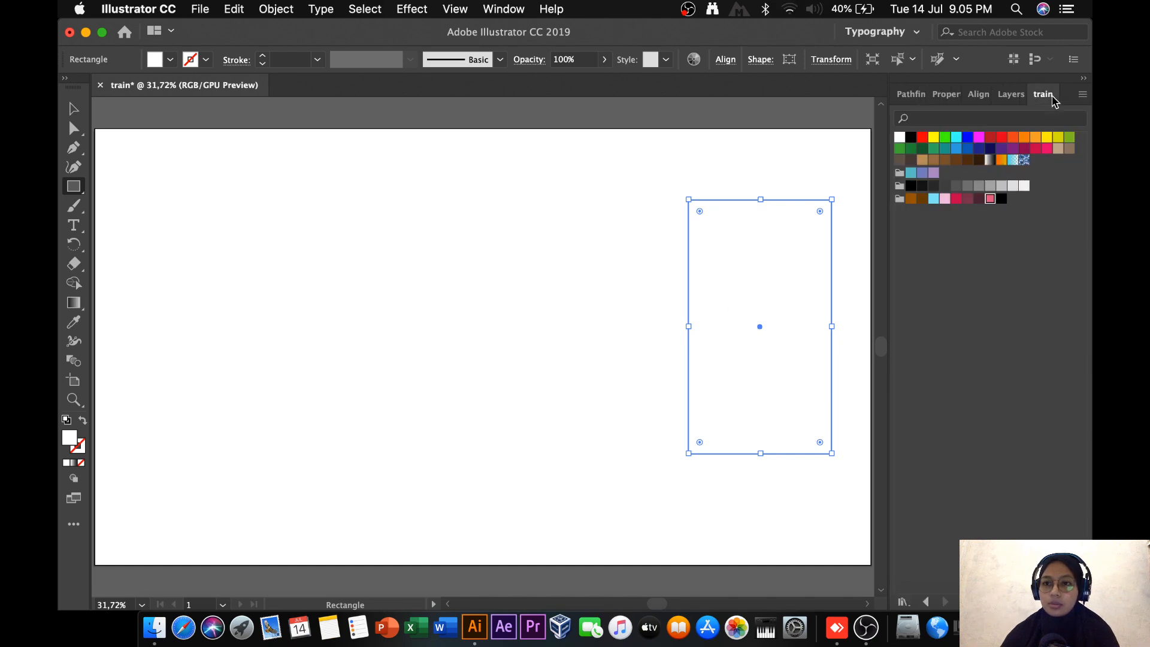
left_click(990, 200)
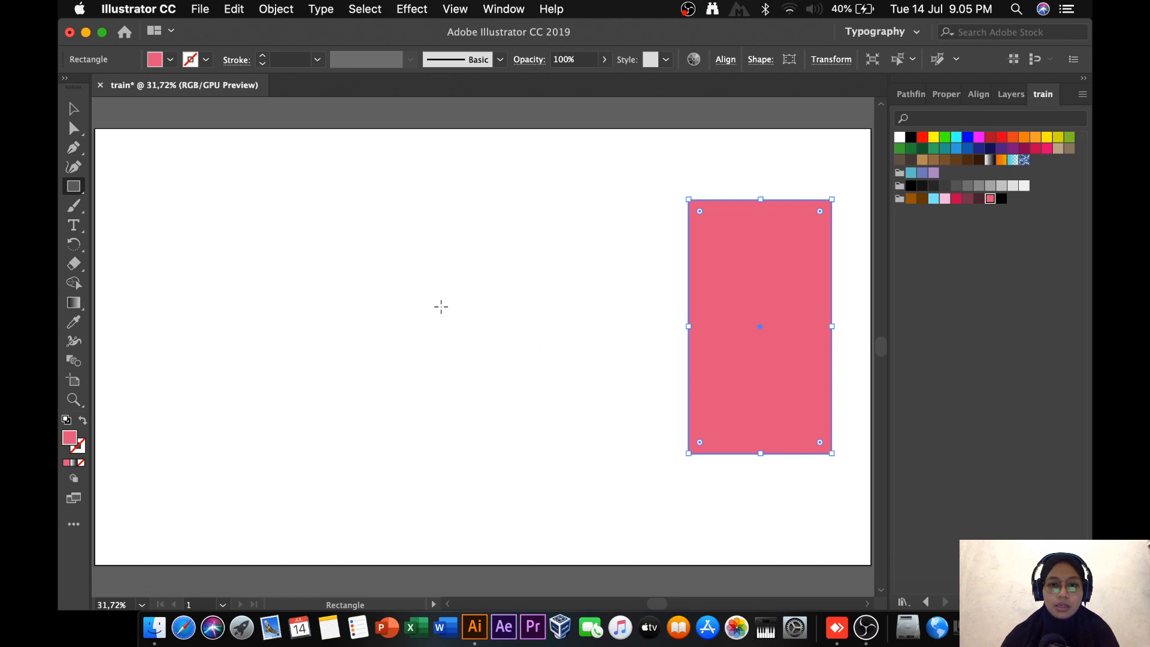
Draw a wide rectangle overlapping the tall one's lower left part and align both bottom edges relative to the selection.
left_click_drag(472, 309, 732, 449)
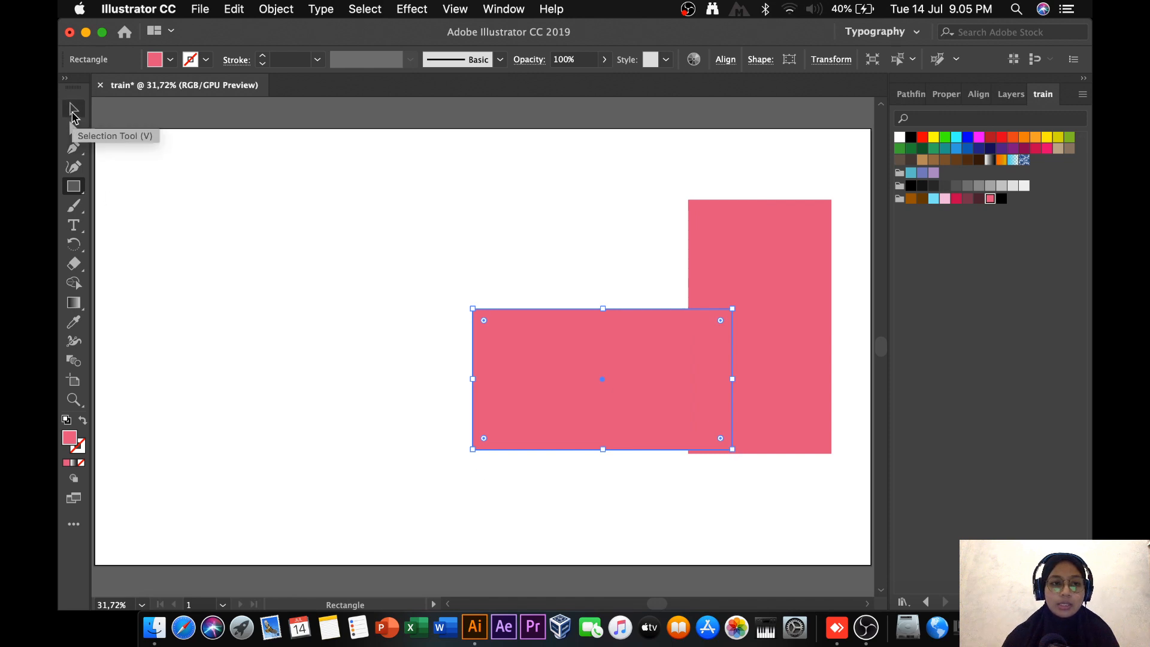
left_click(72, 110)
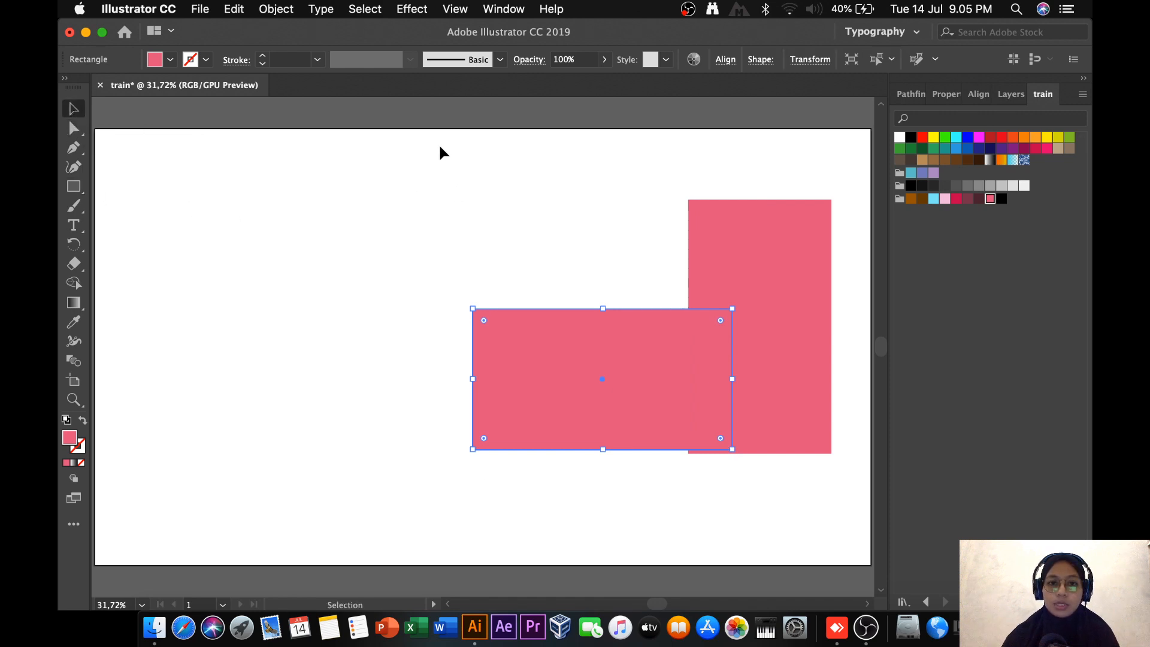
left_click_drag(429, 138, 857, 498)
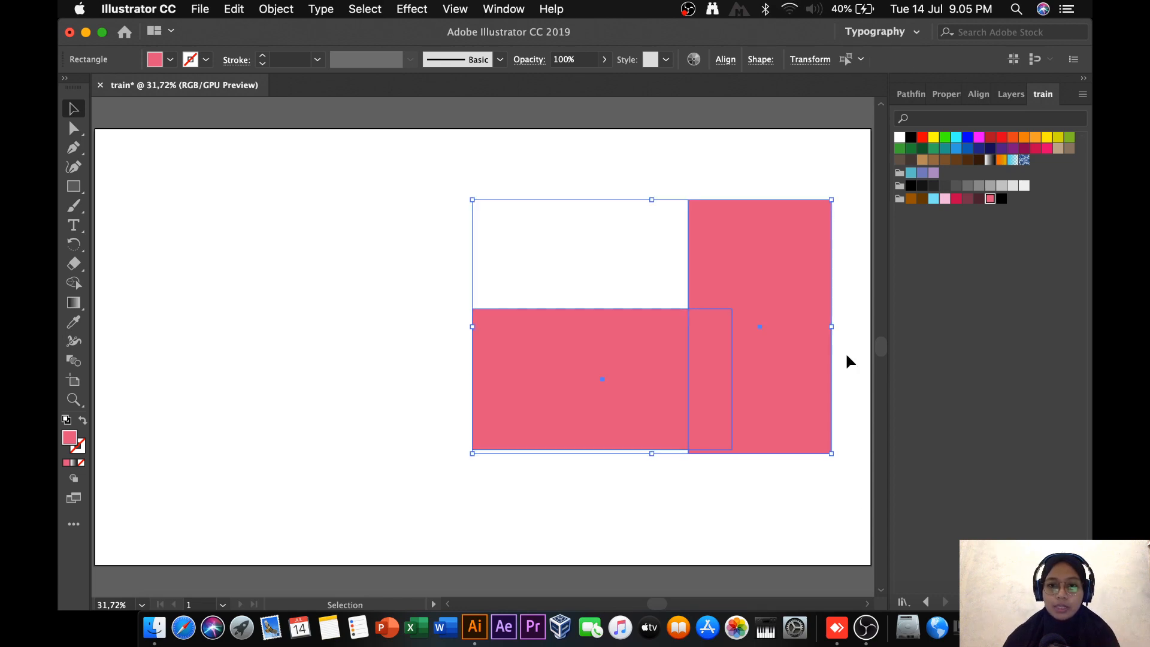
left_click(979, 99)
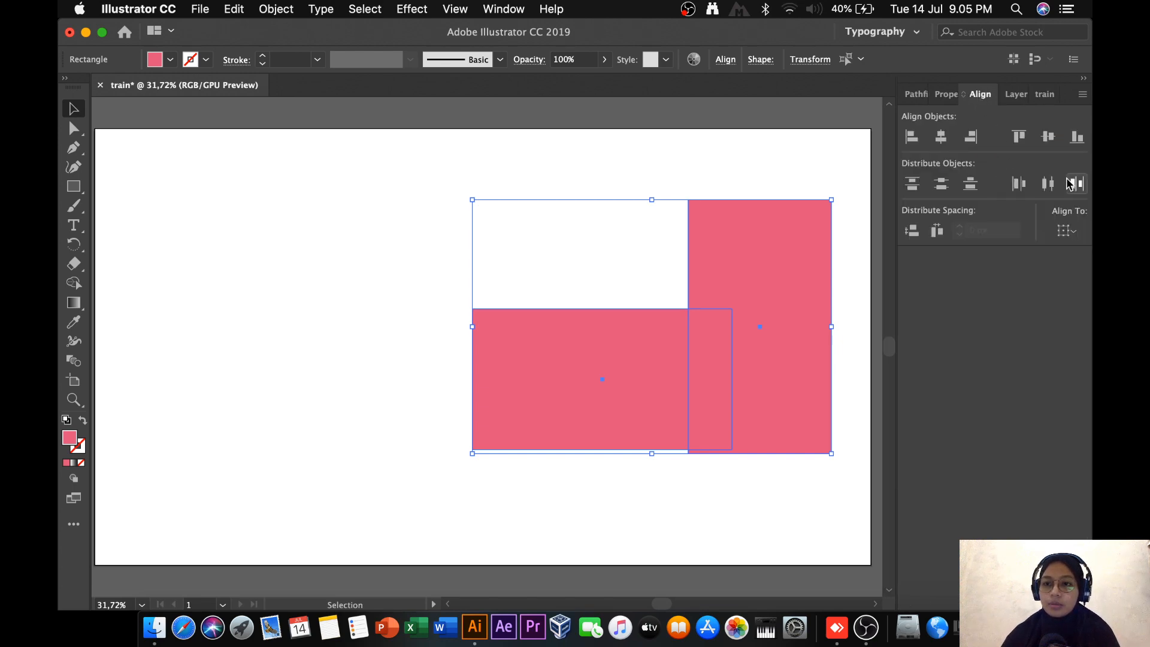
left_click(1066, 231)
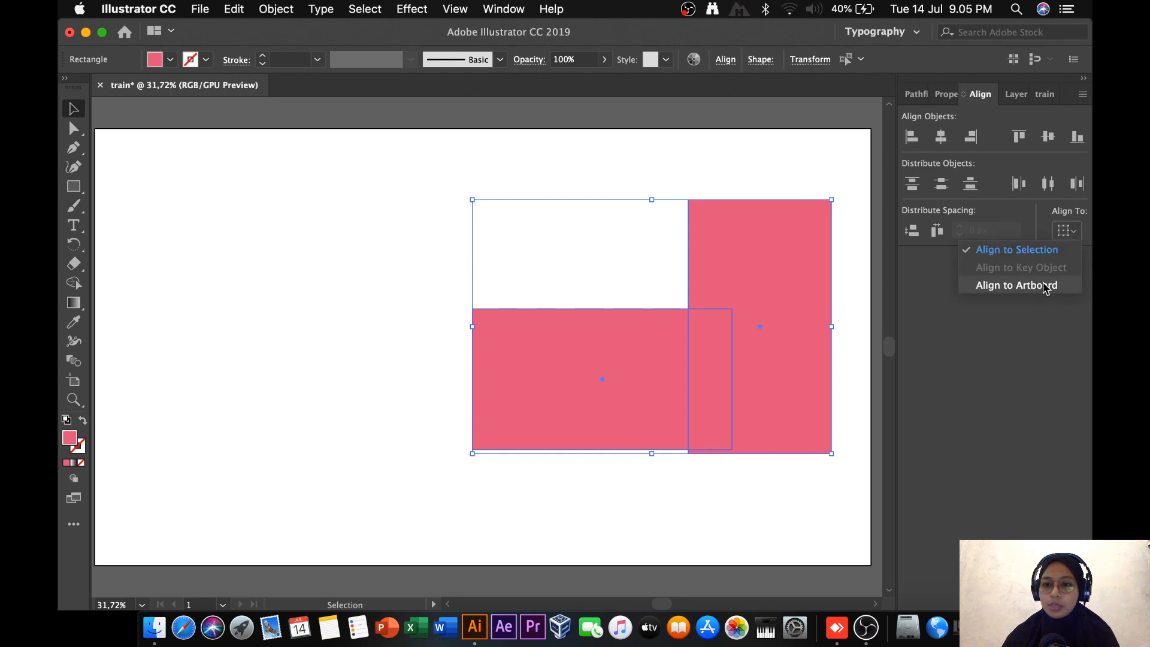
left_click(1034, 251)
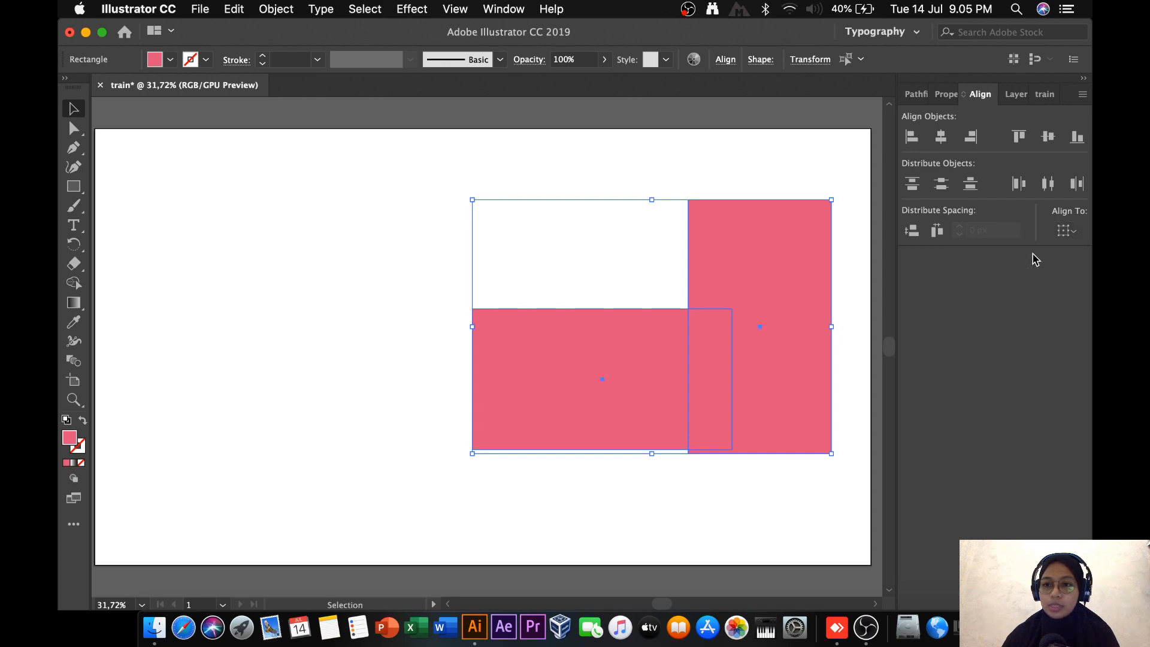
left_click(1076, 139)
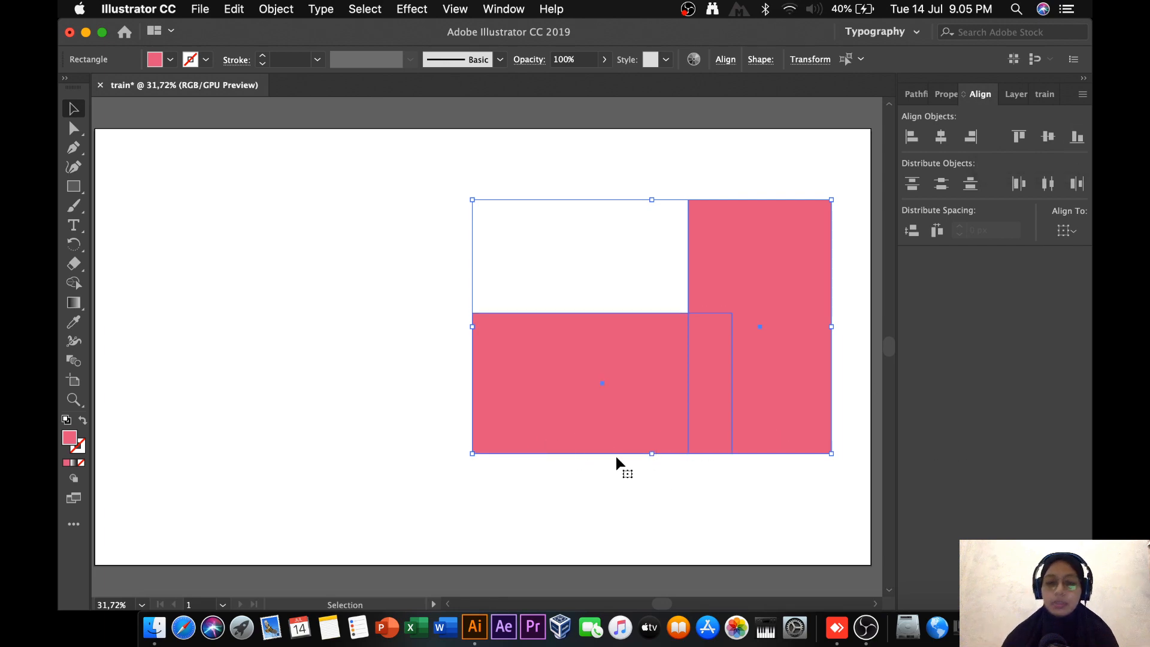
Unite the two overlapping rectangles into a single L-shaped body and move it to the middle of the artboard.
left_click(382, 230)
left_click_drag(430, 177, 845, 479)
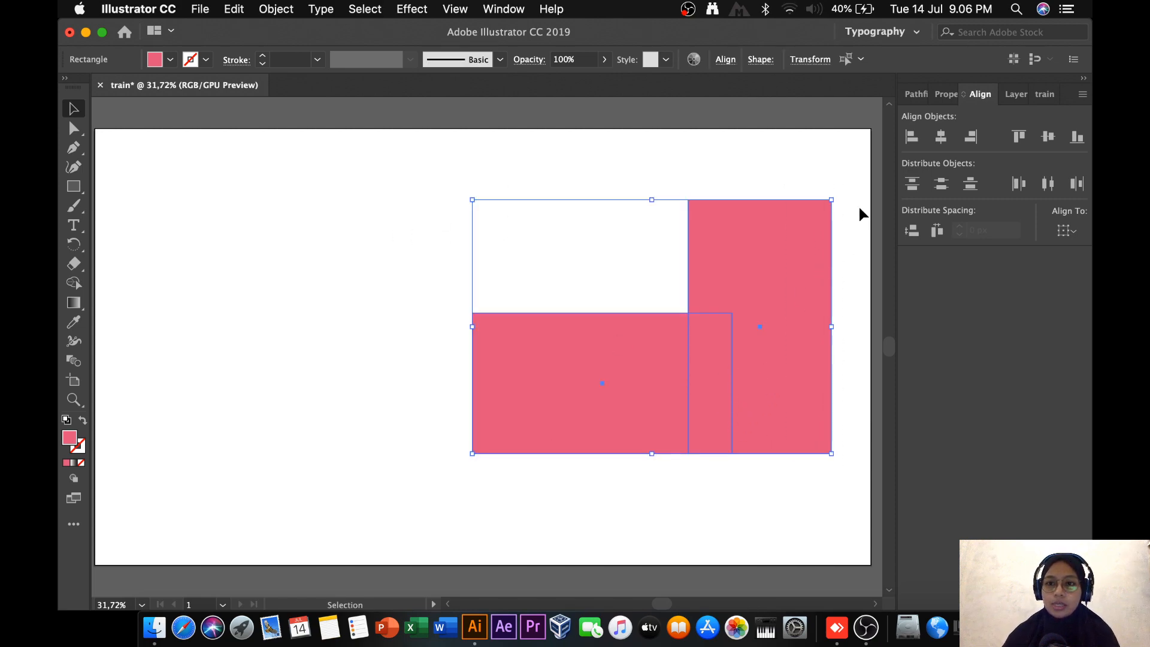
left_click(918, 97)
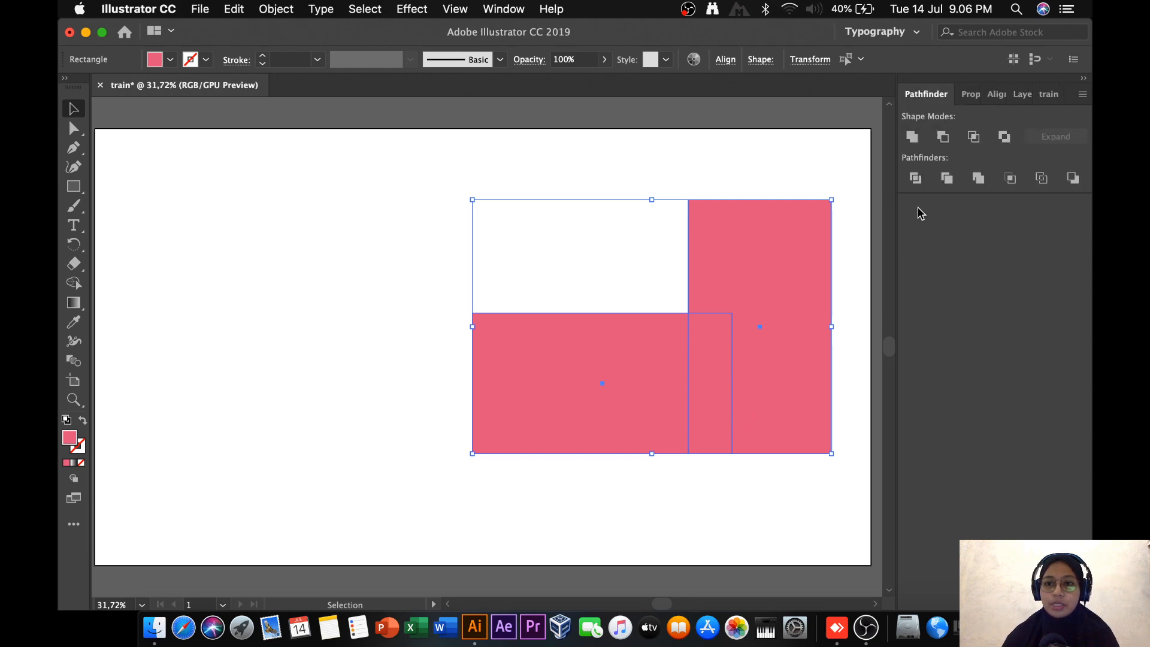
left_click(912, 137)
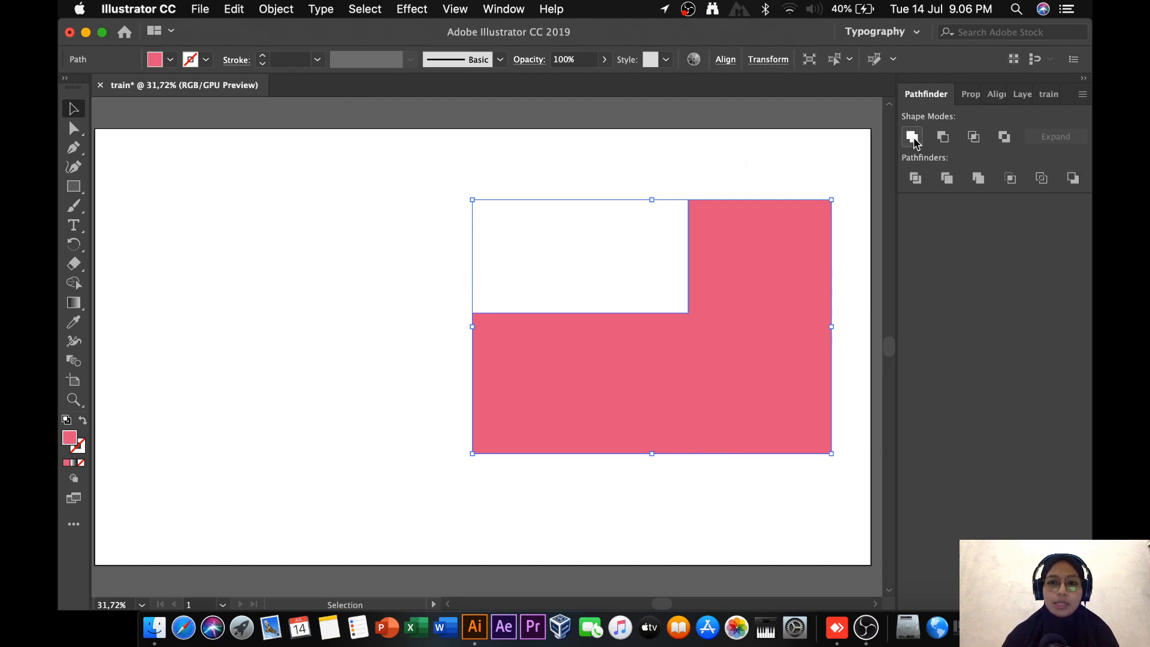
left_click_drag(699, 401, 580, 424)
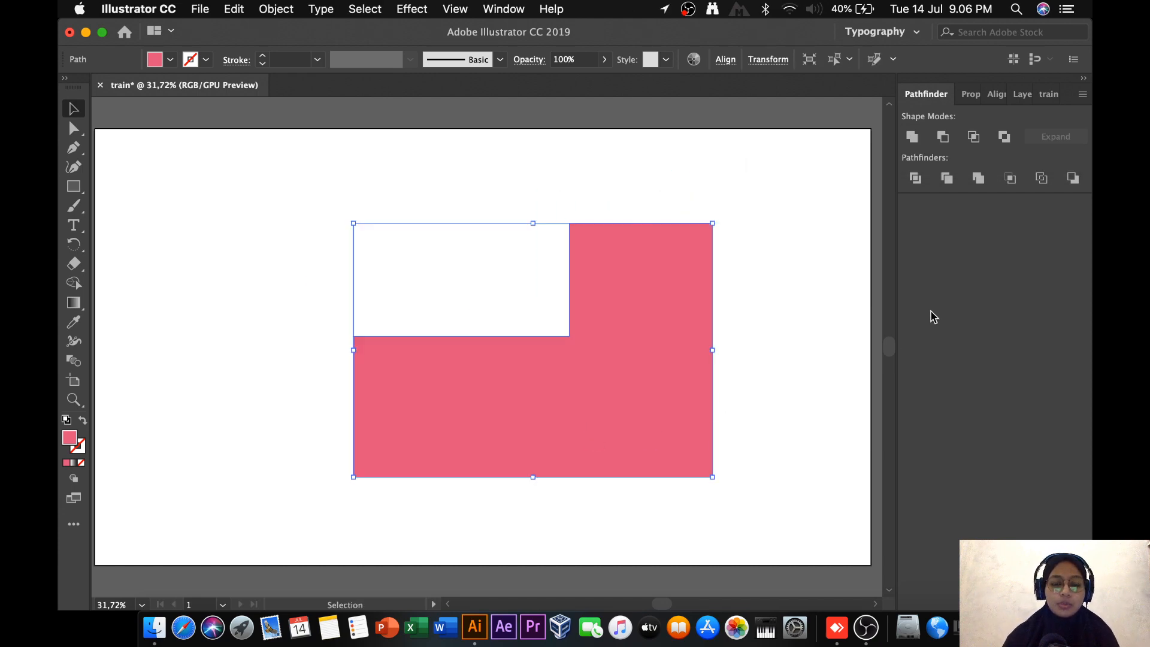
left_click(768, 352)
Round the inner corner of the L-shaped body with a radius of about 42.5 px.
left_click(577, 338)
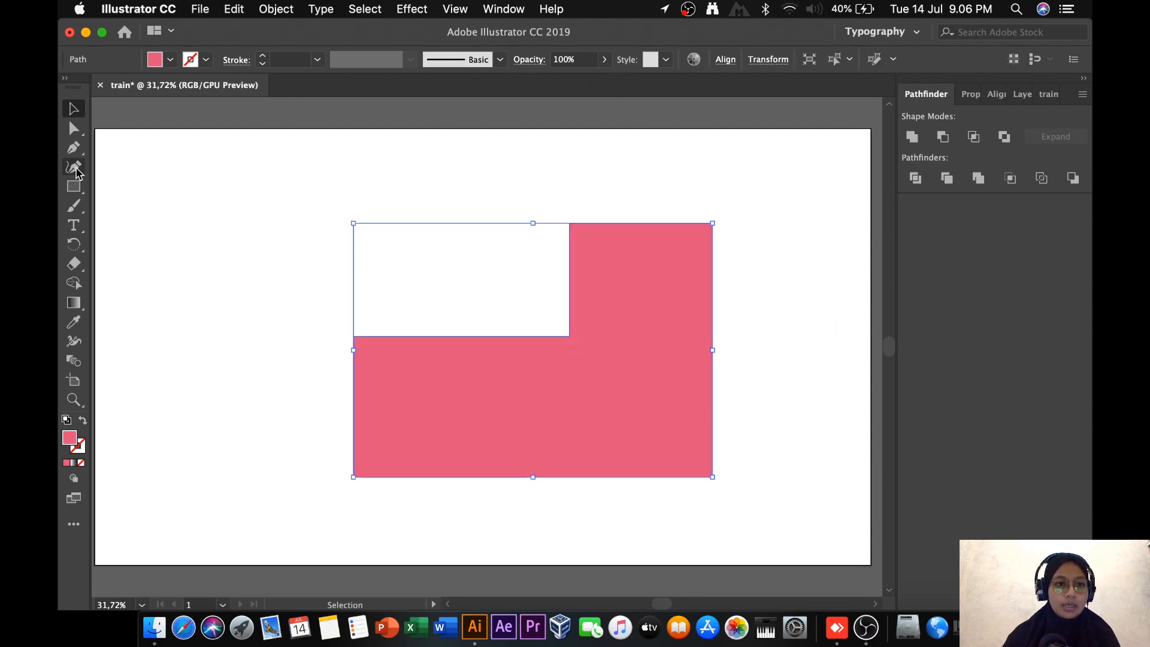
left_click(73, 129)
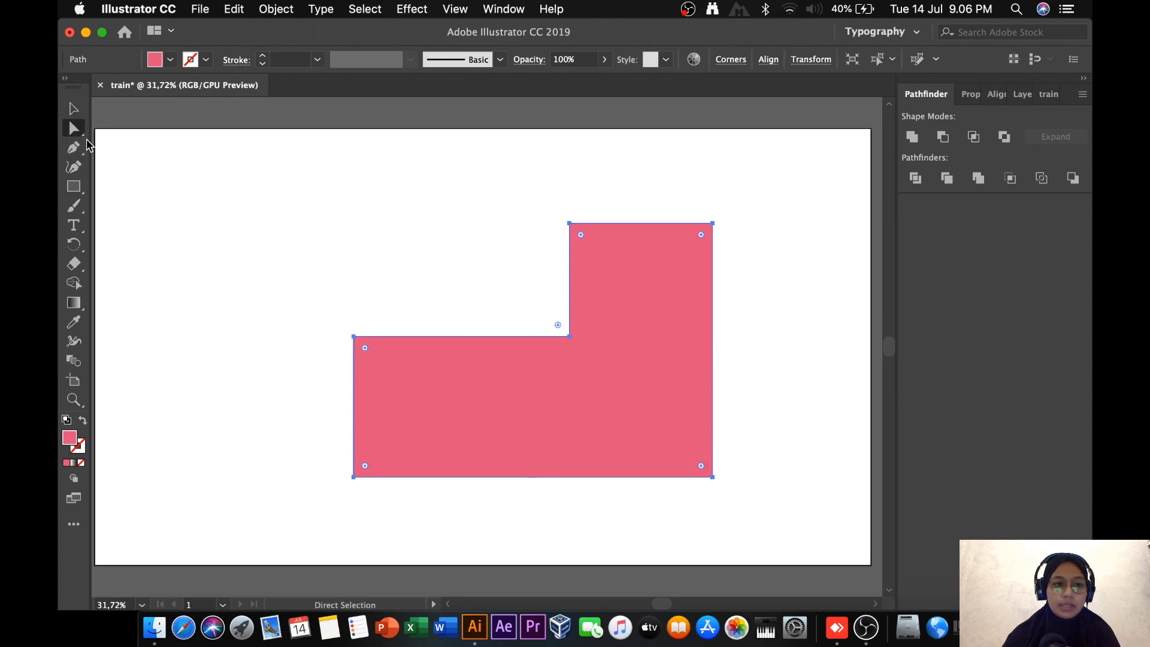
left_click(569, 337)
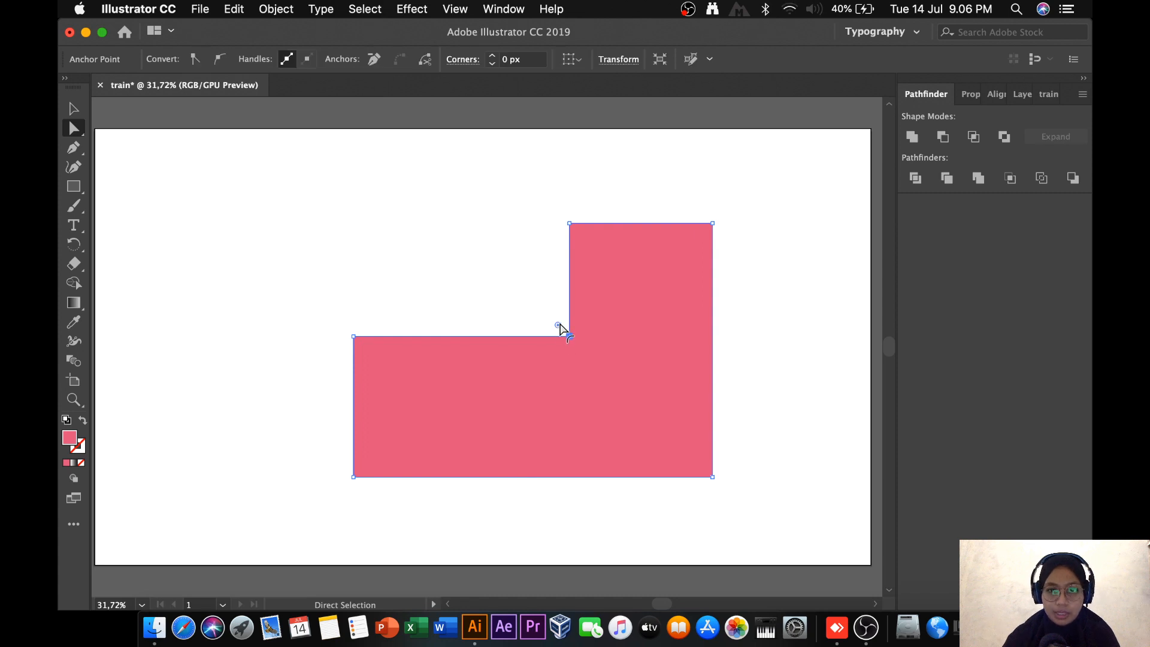
left_click_drag(557, 325, 554, 322)
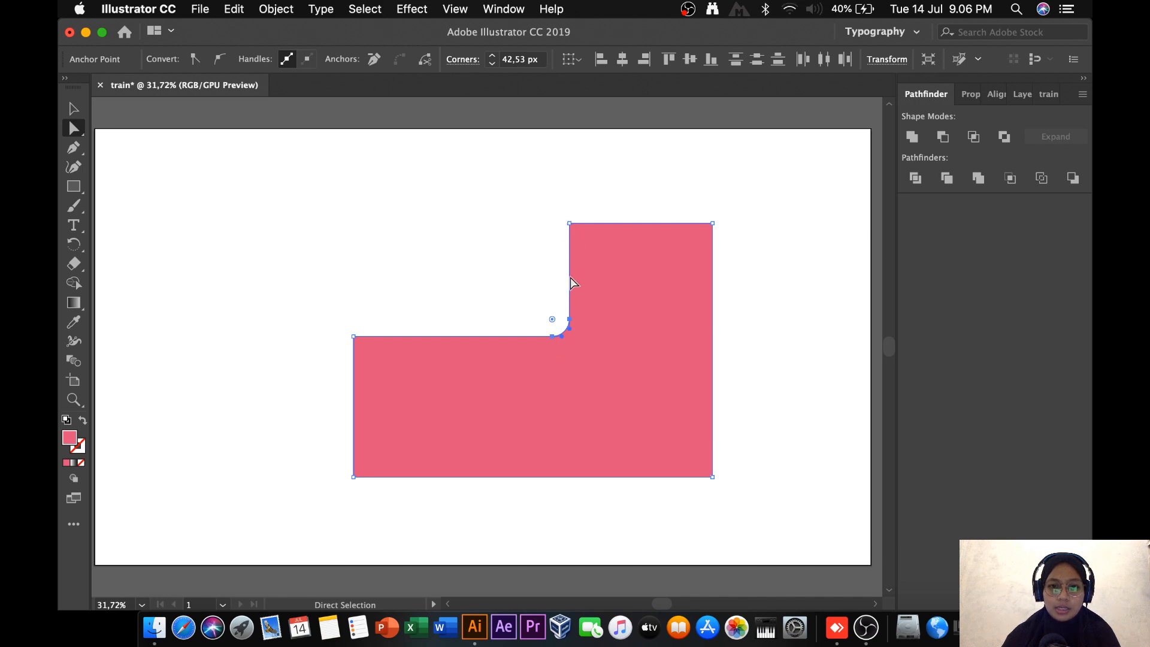
Shift the upper-left anchor point of the body's tall part horizontally to the right so its left side slants.
left_click(570, 224)
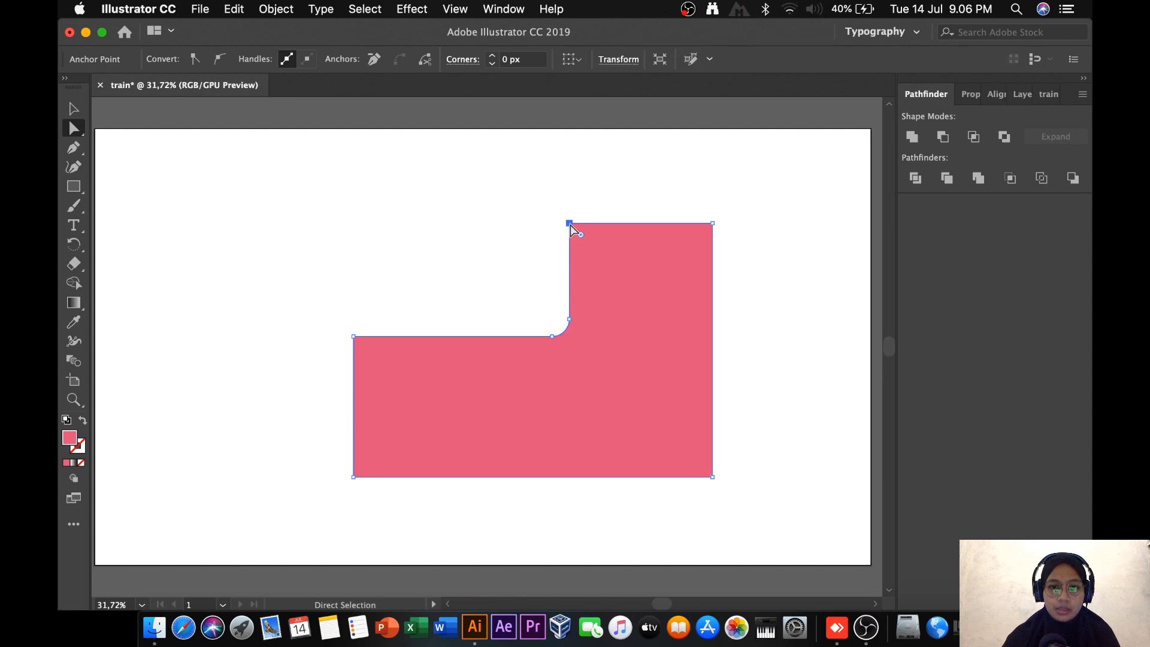
left_click_drag(570, 225, 593, 232)
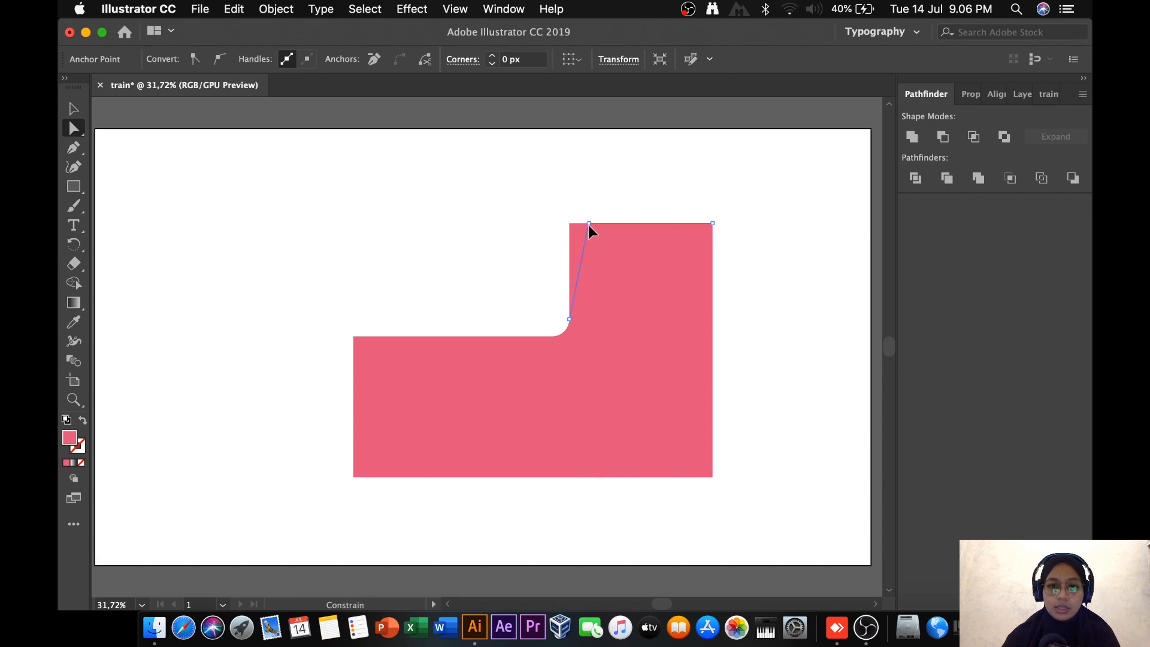
left_click_drag(589, 227, 589, 227)
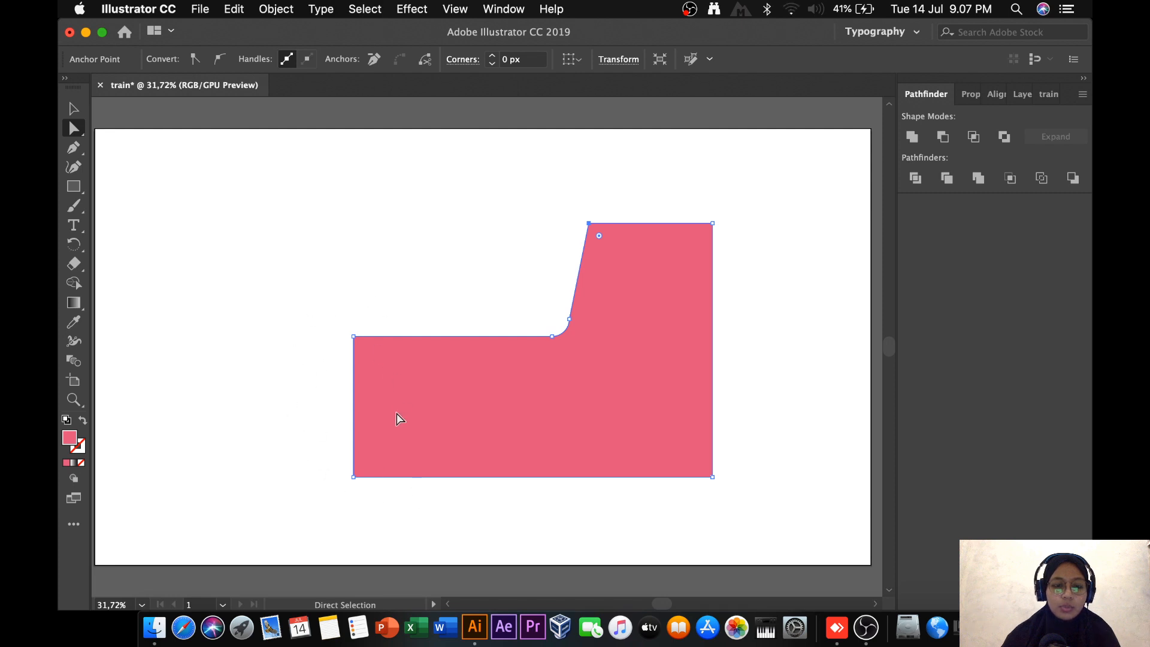
Round both front corners of the body's low part with a radius of 174 px to form a semicircular nose.
left_click_drag(318, 301, 384, 515)
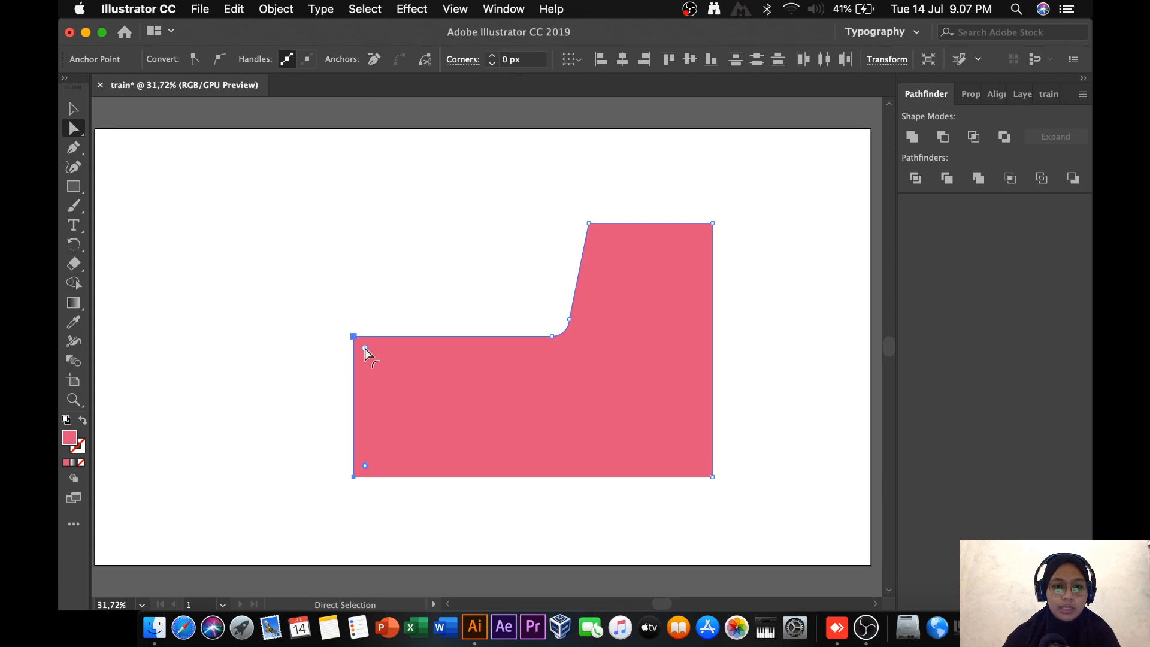
left_click_drag(364, 348, 449, 416)
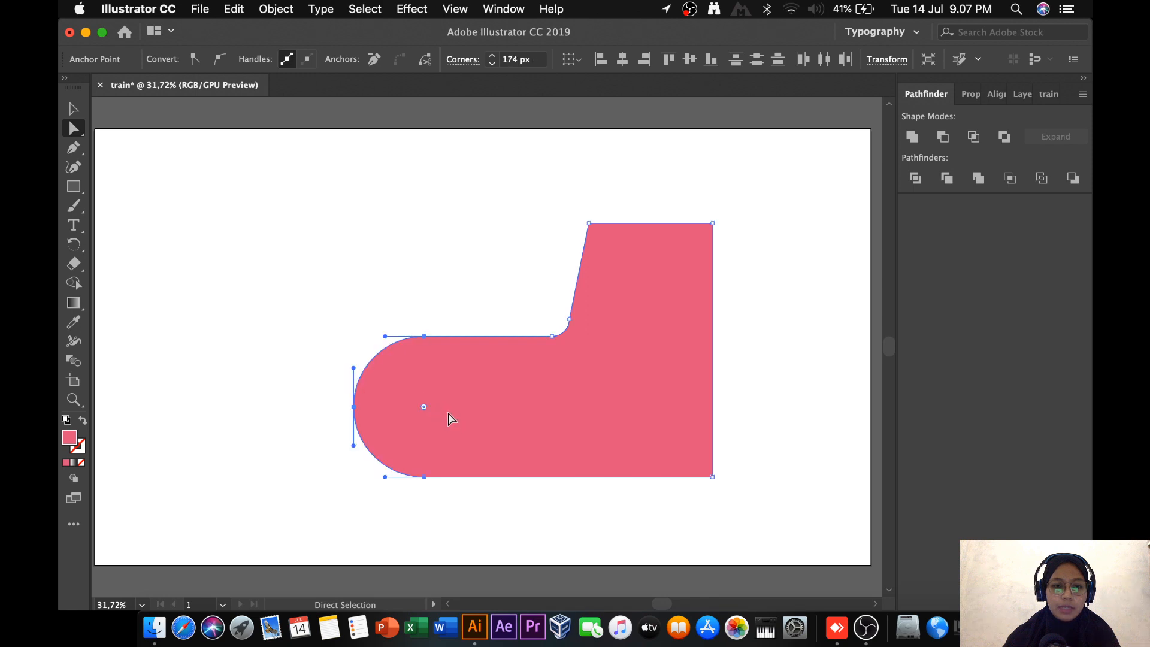
left_click(73, 108)
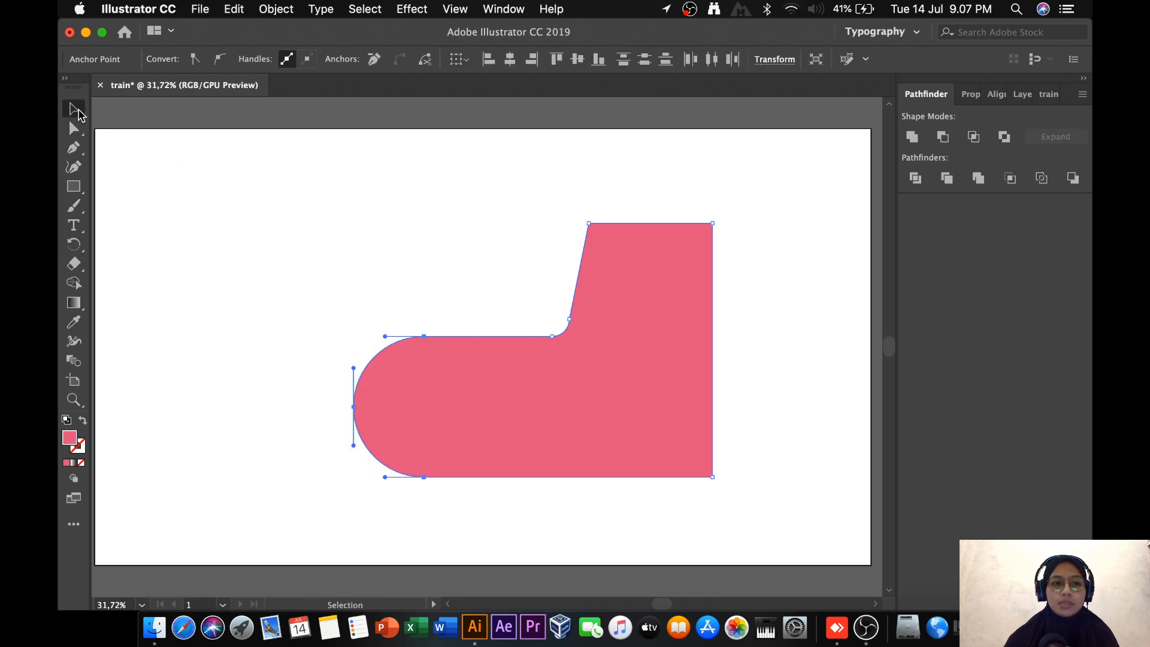
left_click(286, 243)
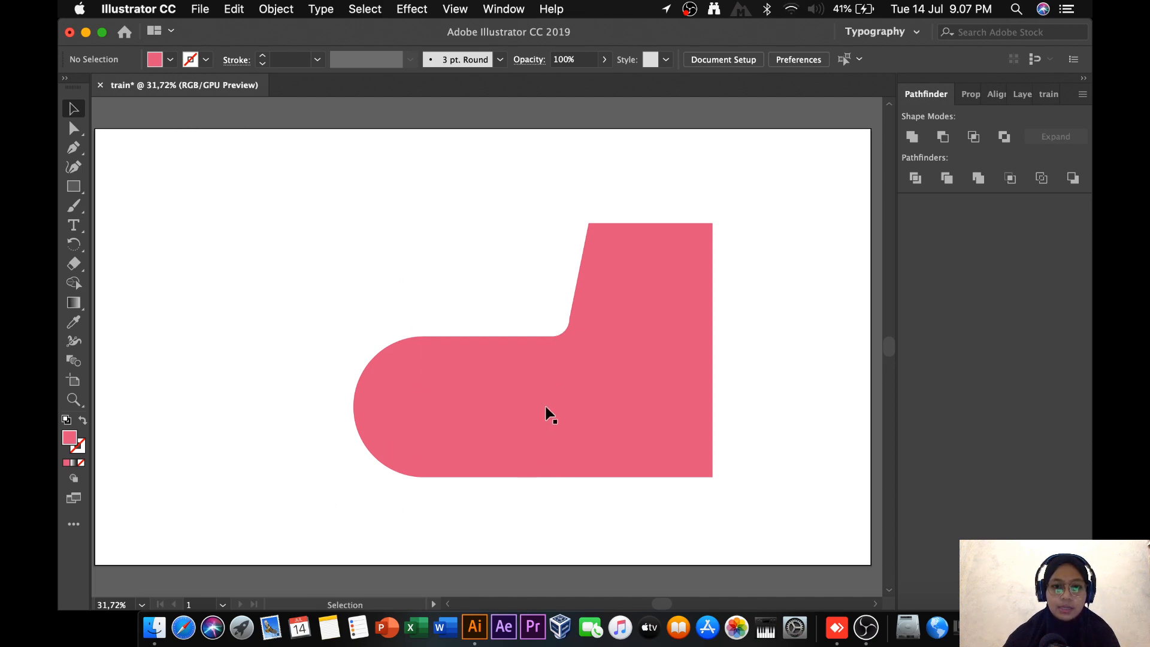
Draw a tall rectangle overlapping the rounded nose and divide it with the body using Pathfinder Divide.
left_click(72, 188)
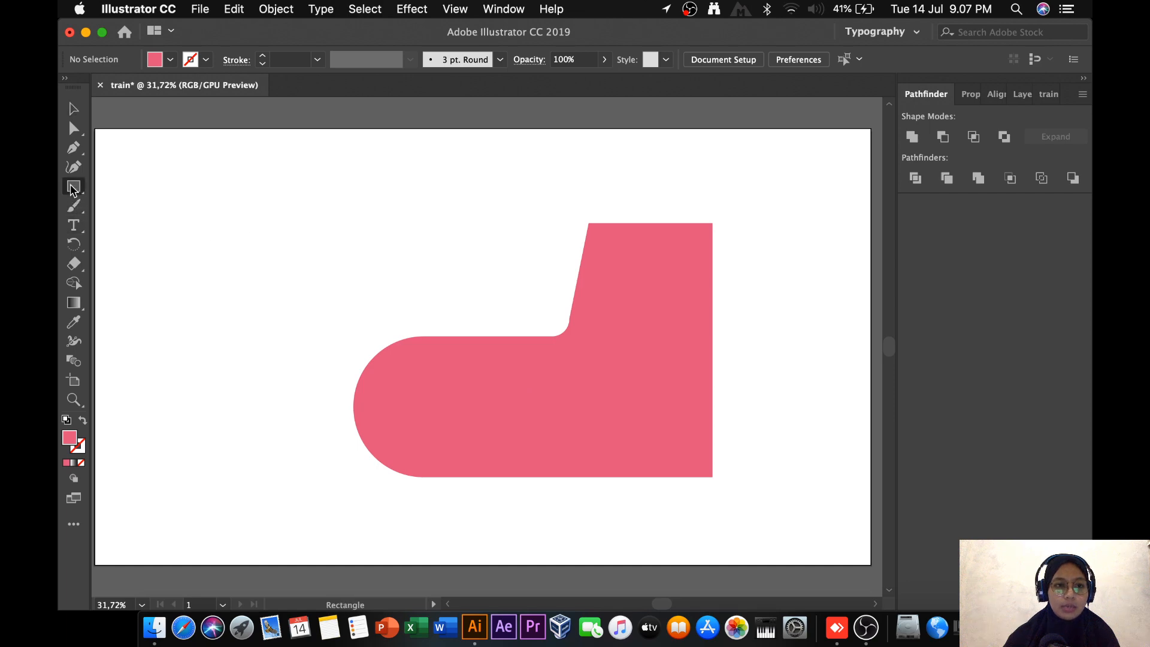
left_click_drag(318, 279, 407, 517)
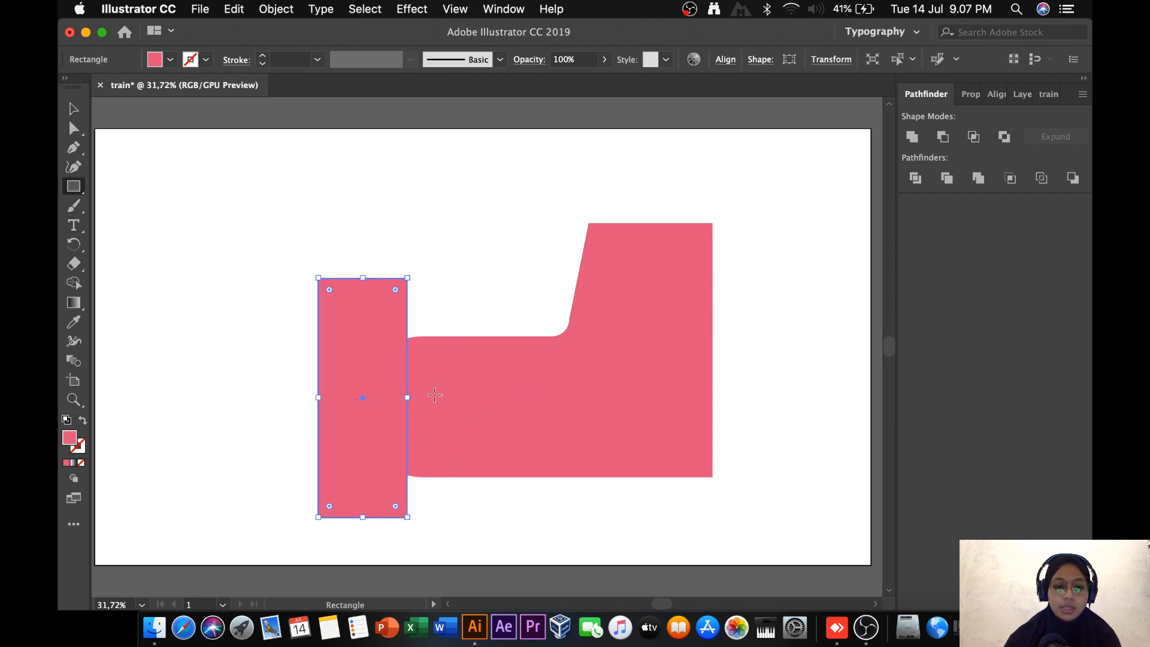
key("v")
left_click_drag(219, 180, 649, 492)
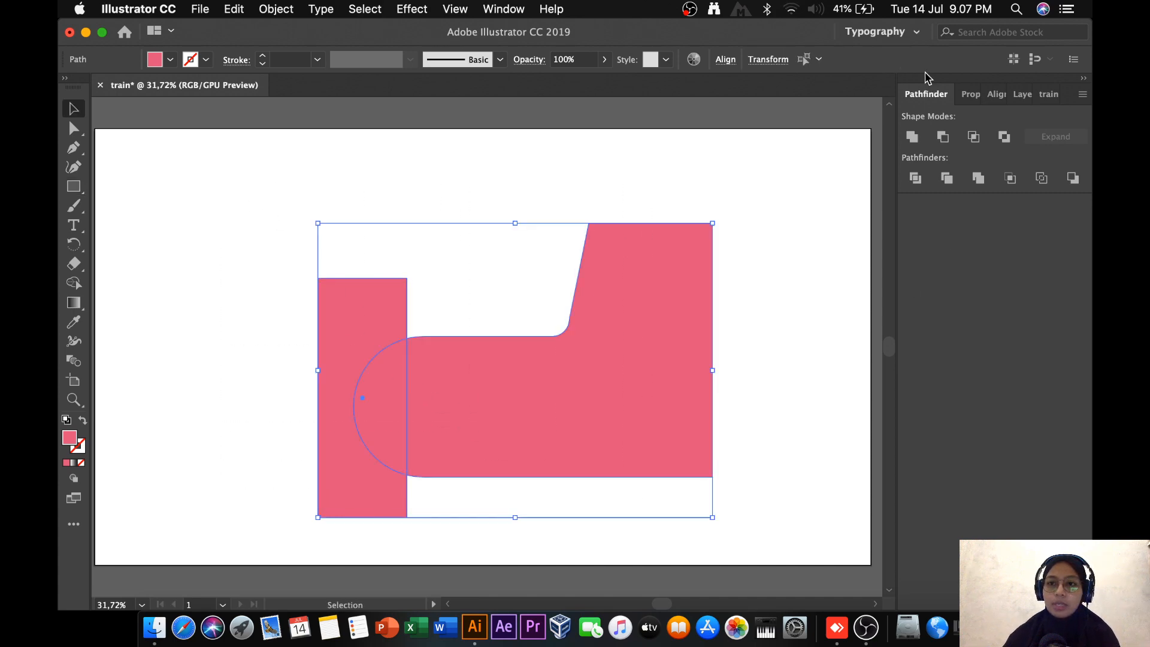
left_click(917, 180)
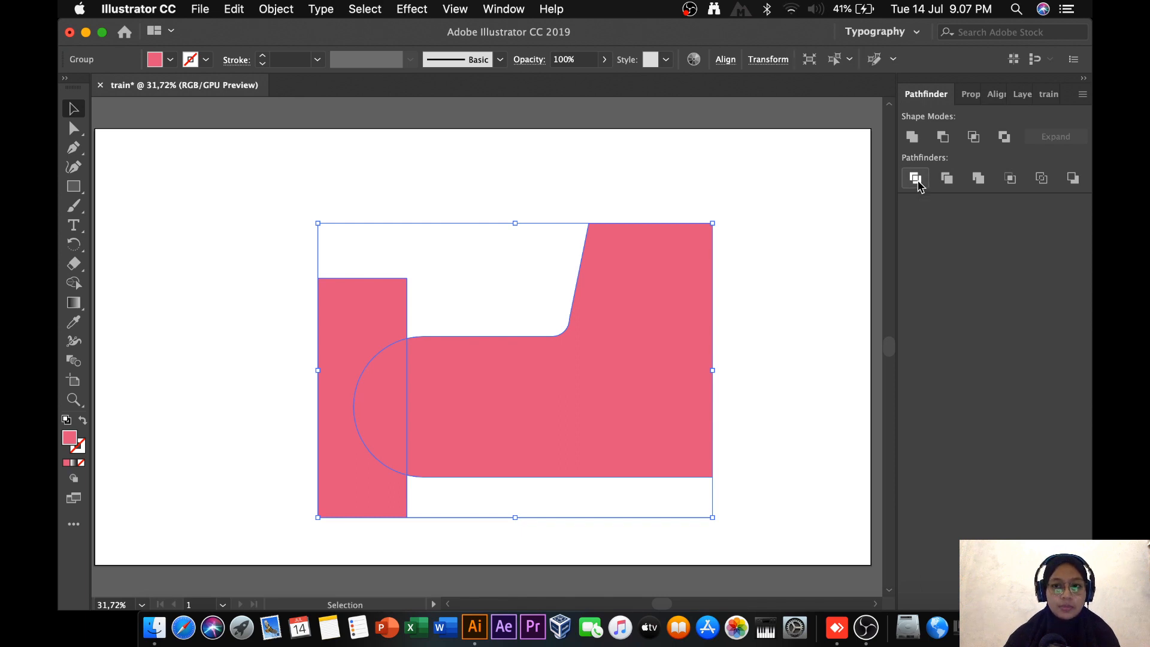
Ungroup the divided nose pieces and delete the leftover rectangle area outside the body.
right_click(383, 360)
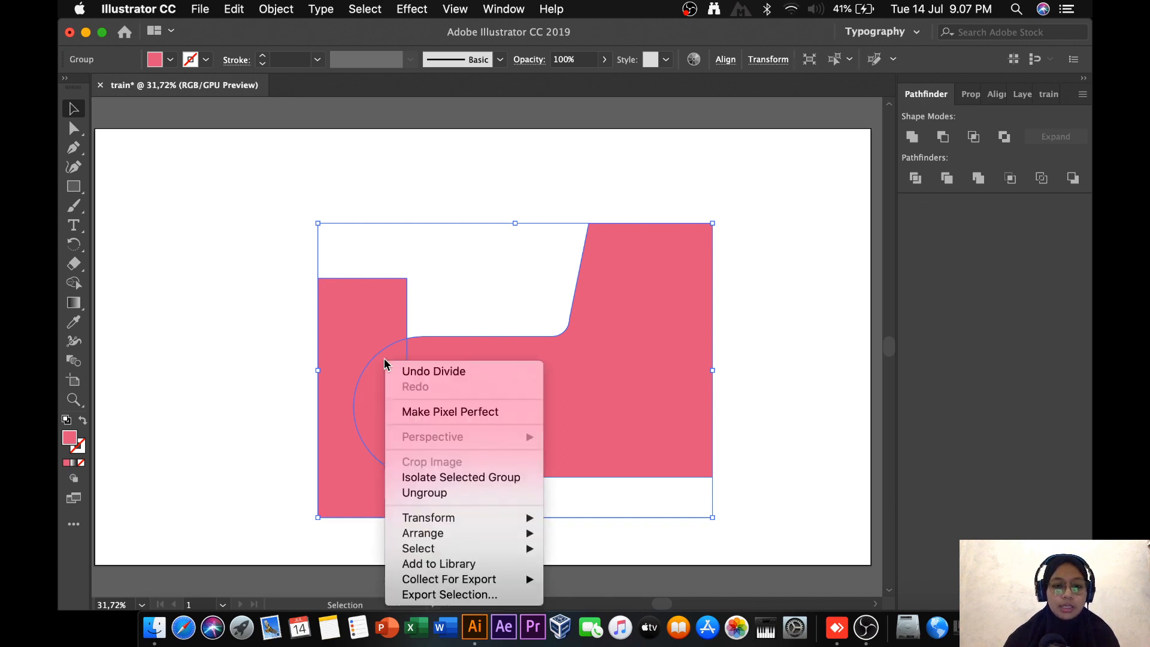
left_click(424, 493)
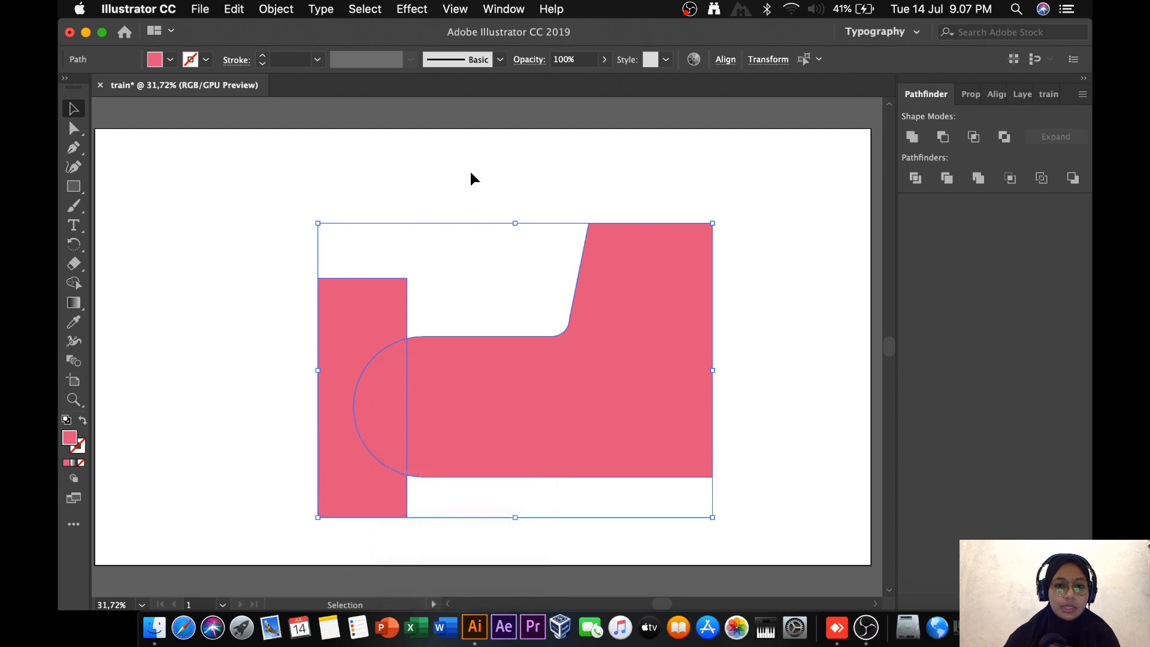
left_click(468, 157)
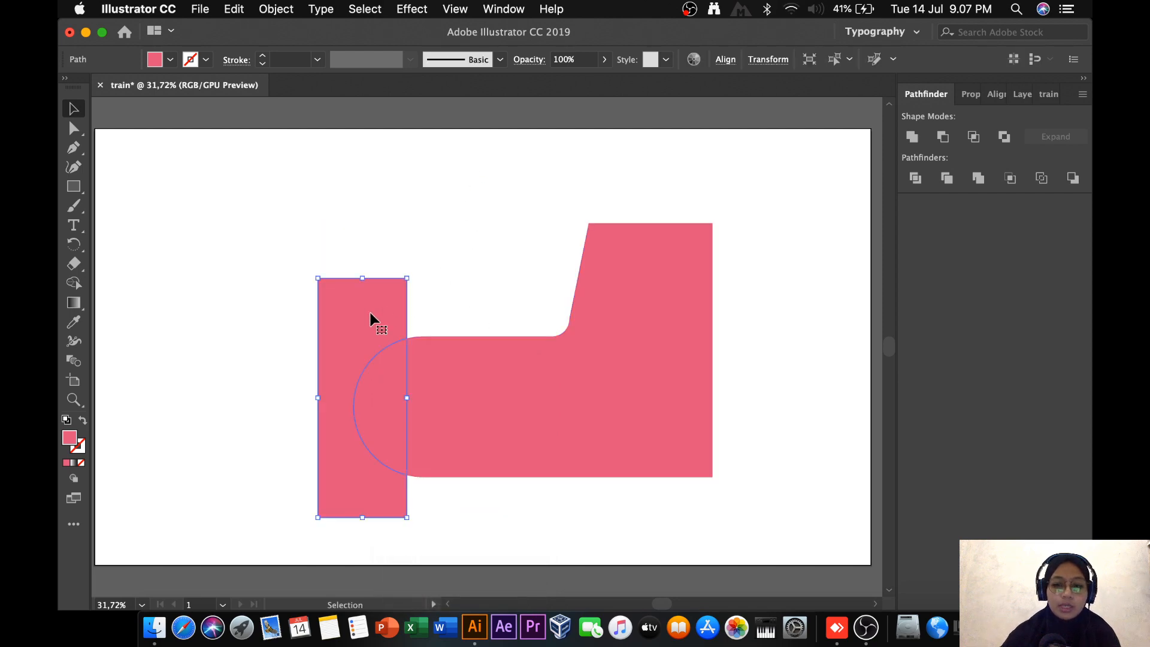
key("BackSpace")
Fill the separated nose piece with the dark maroon swatch and narrow it from its outer side.
left_click(402, 395)
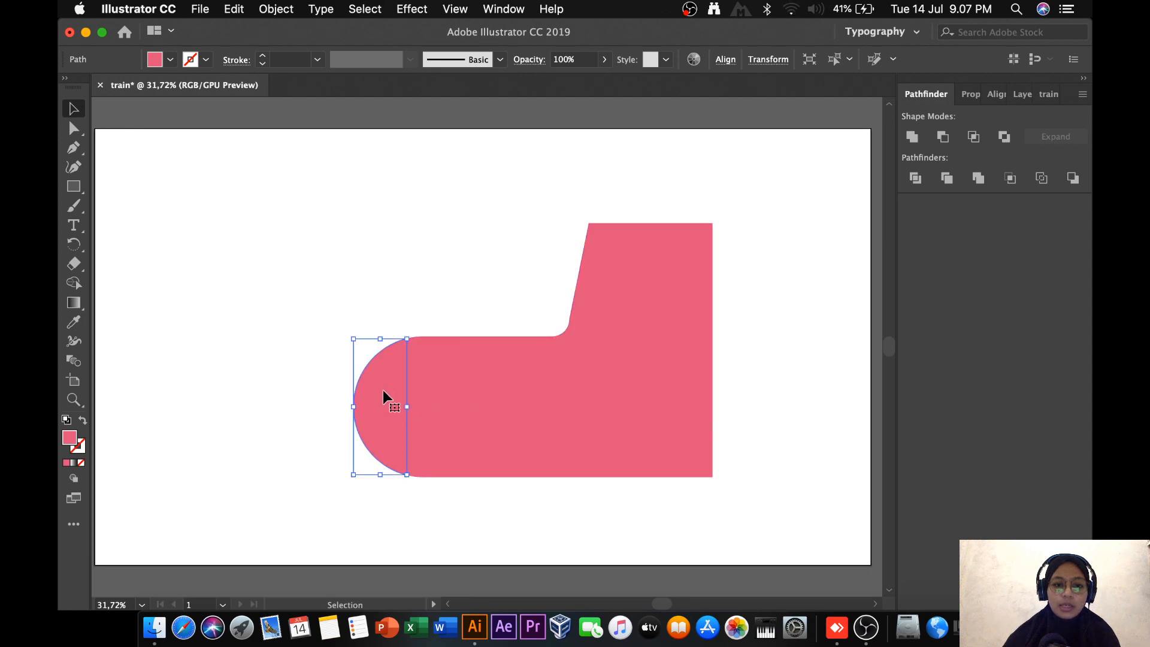
left_click(1050, 96)
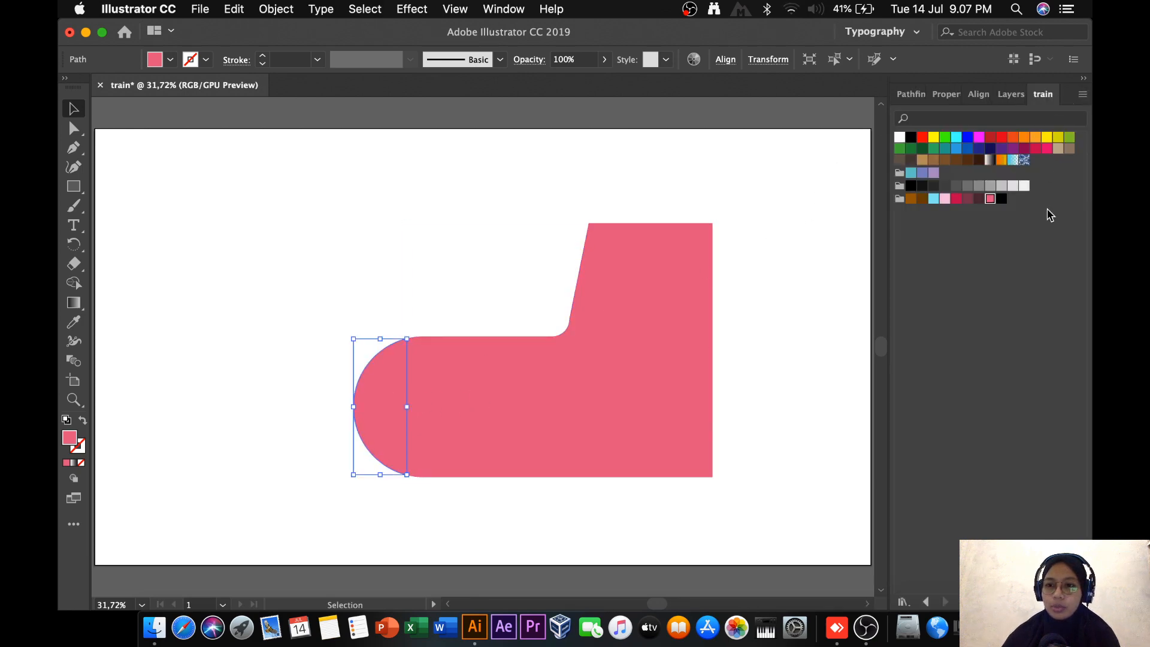
left_click(979, 199)
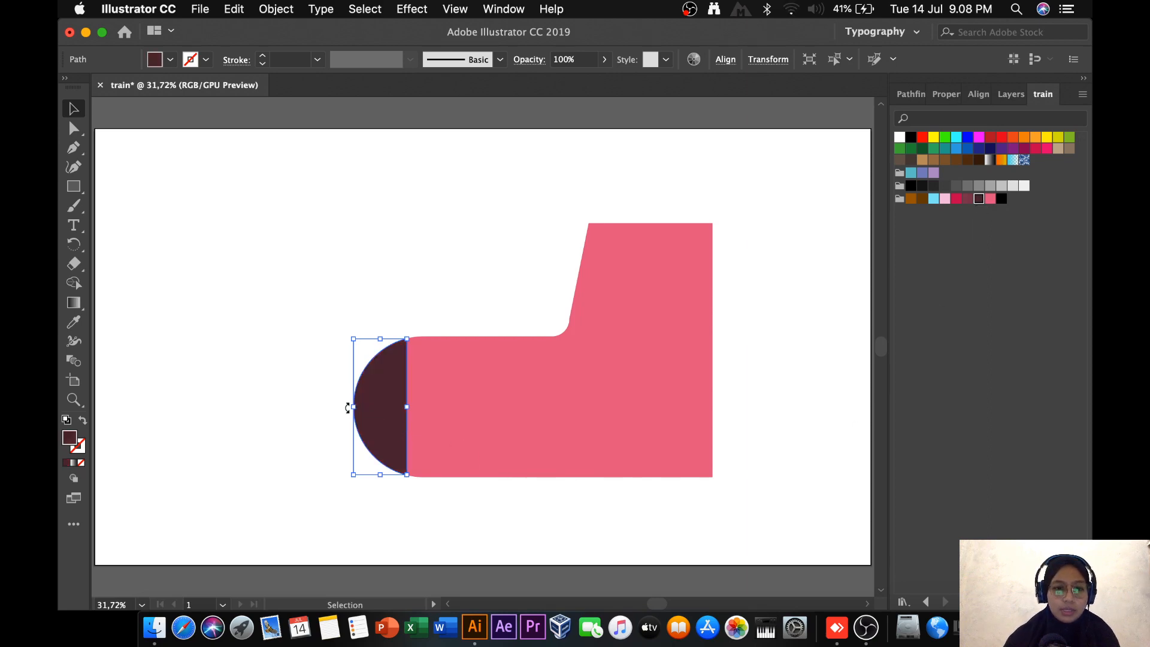
left_click_drag(354, 409, 374, 408)
left_click(480, 249)
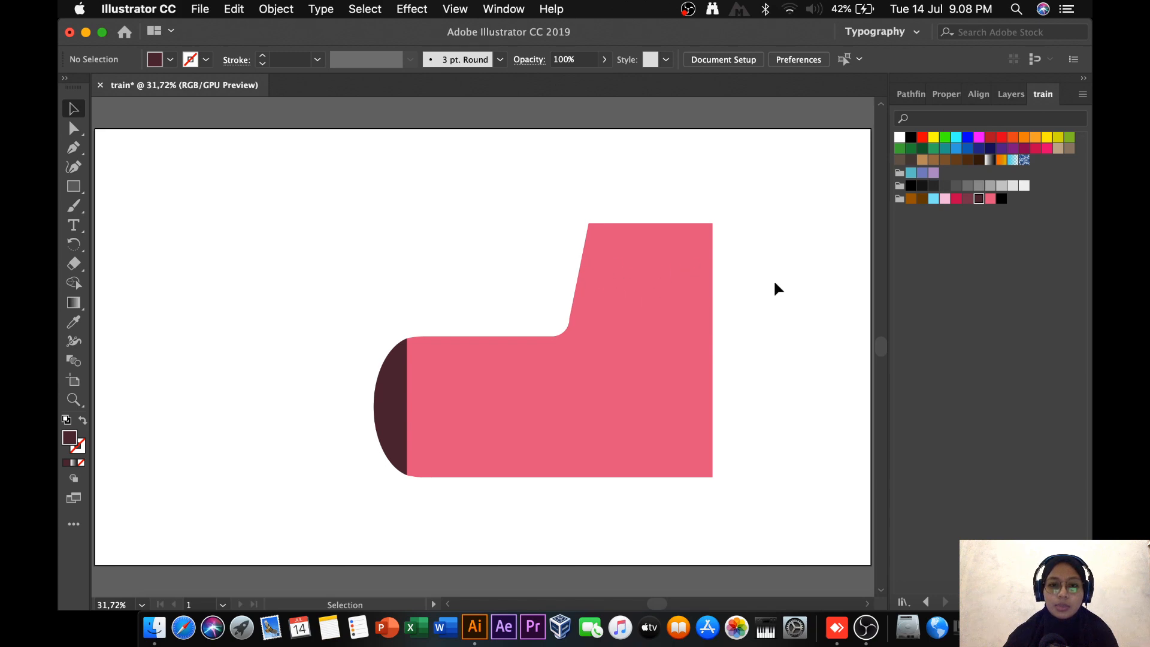
Draw a wide rectangle across the top of the cabin and divide it with the pink body using Pathfinder Divide.
left_click(74, 186)
left_click_drag(581, 209, 741, 258)
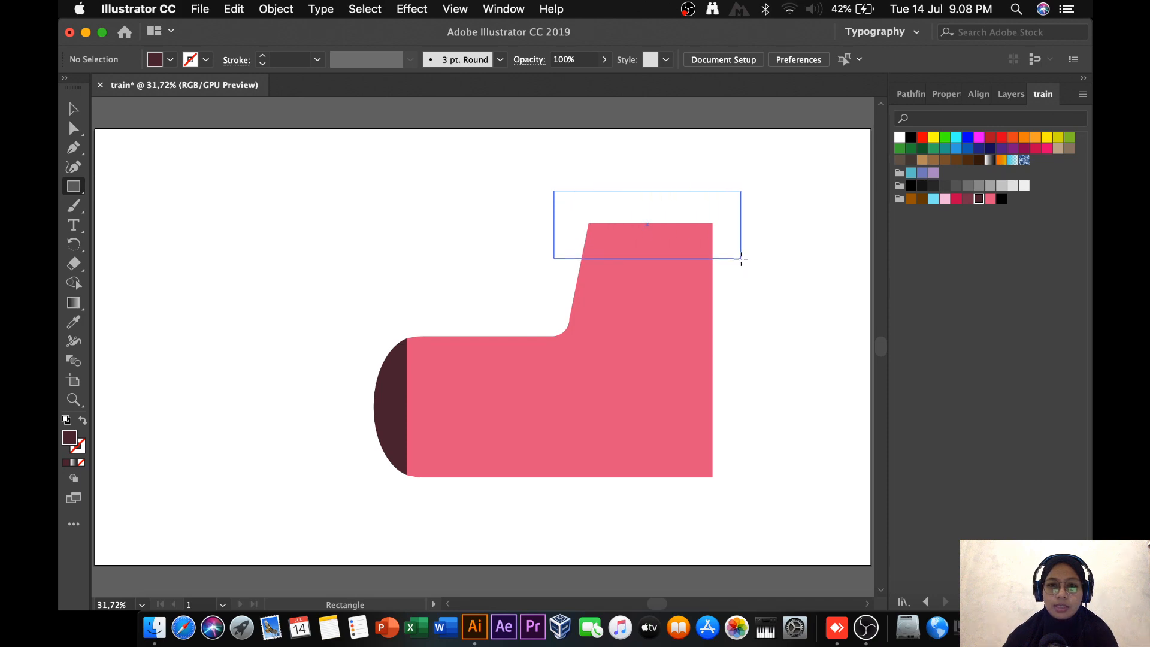
left_click_drag(740, 258, 741, 259)
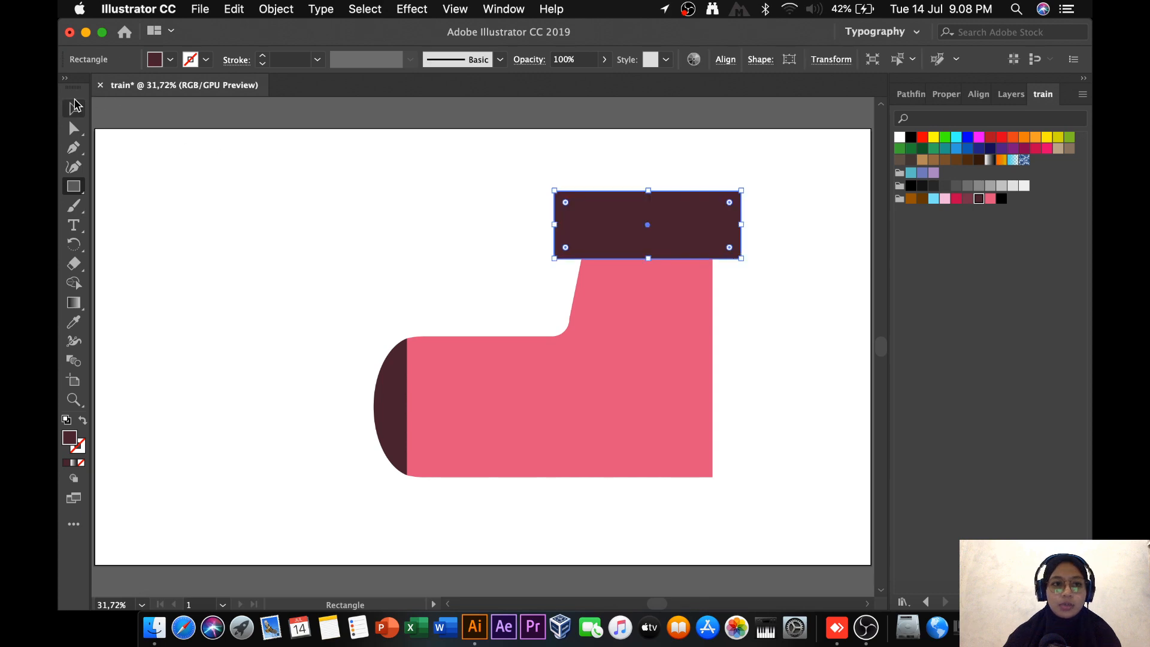
left_click(73, 110)
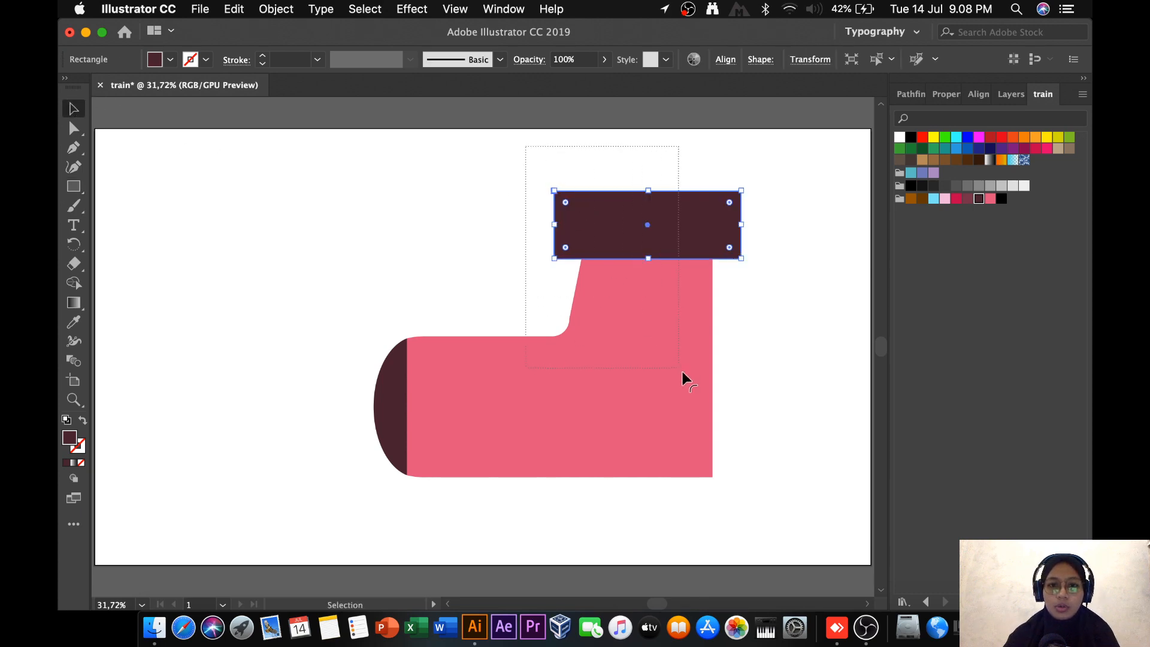
left_click(711, 411, "shift")
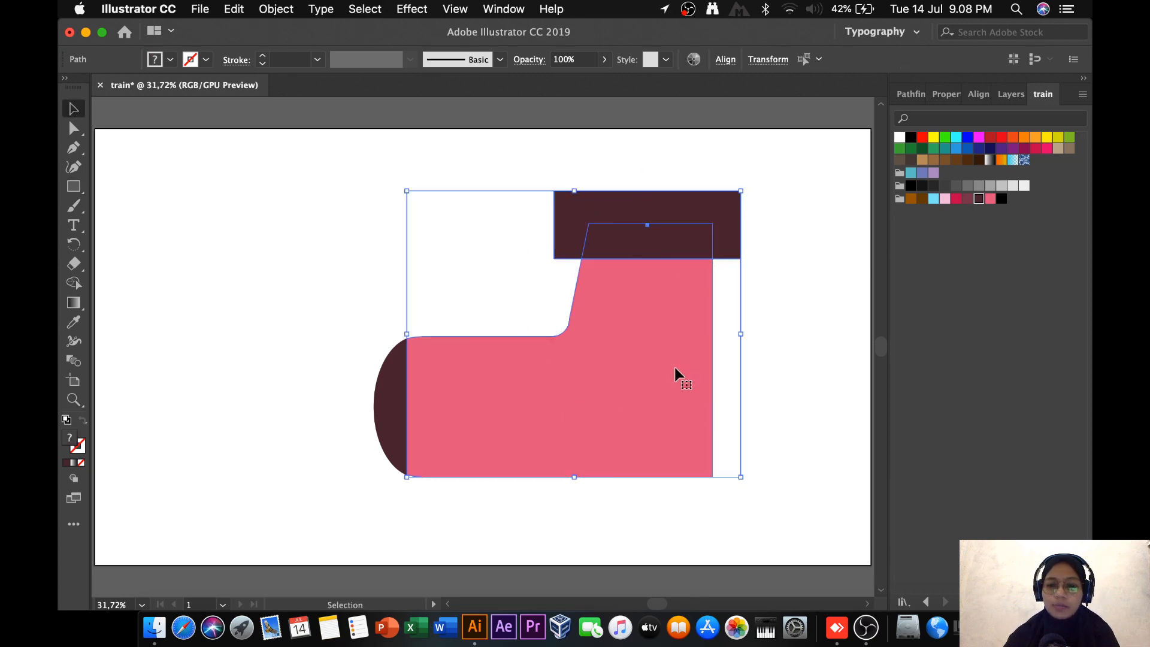
left_click(911, 95)
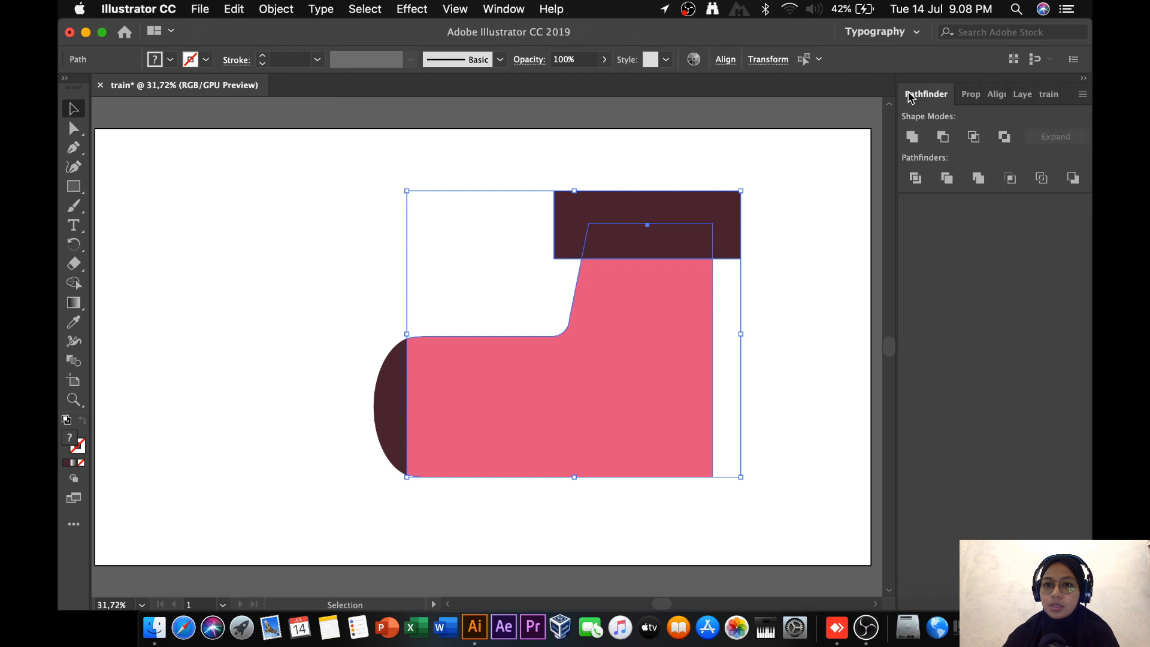
left_click(915, 178)
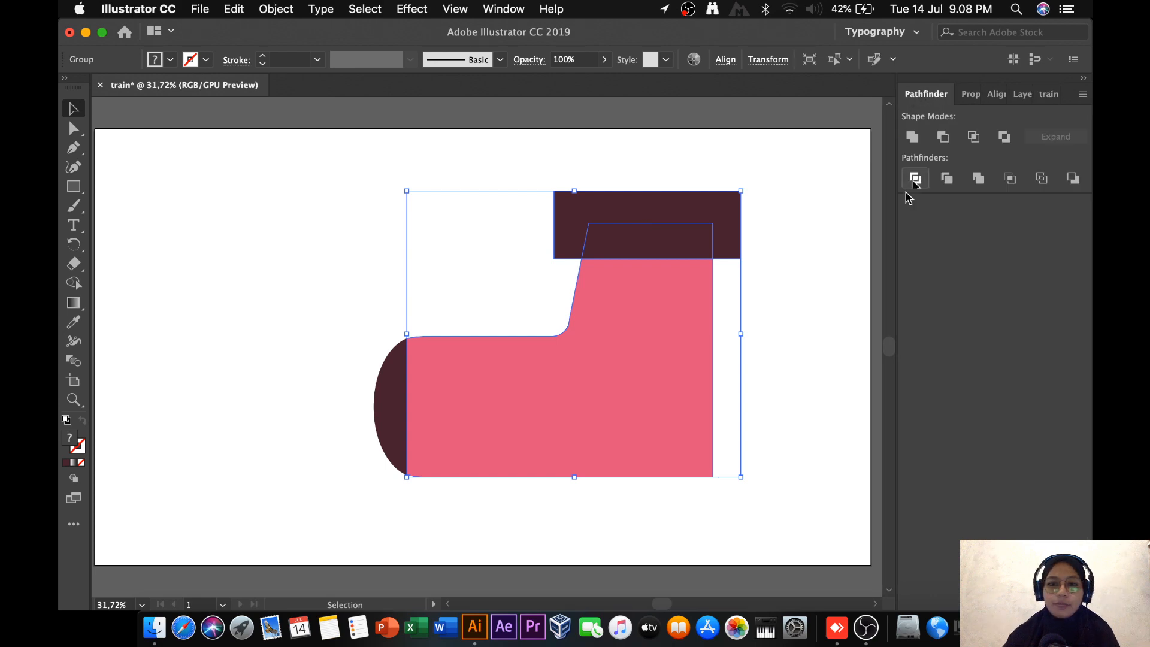
Ungroup the divided cabin pieces and delete the leftover rectangle area outside the cabin.
right_click(617, 285)
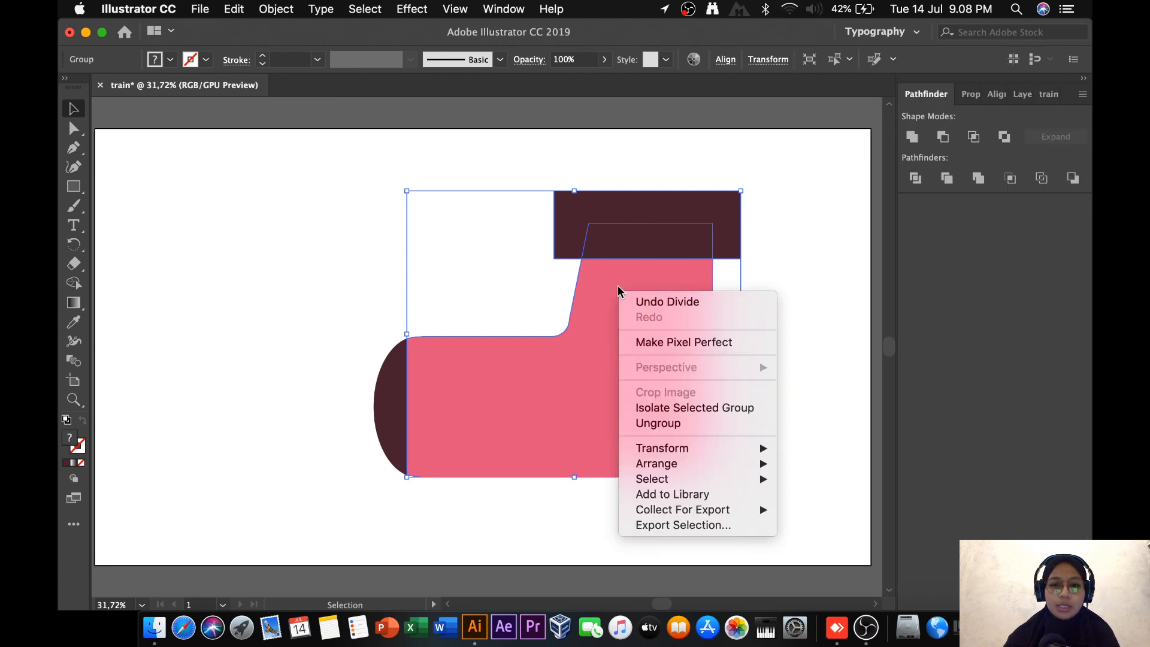
left_click(670, 426)
left_click(826, 319)
left_click(727, 233)
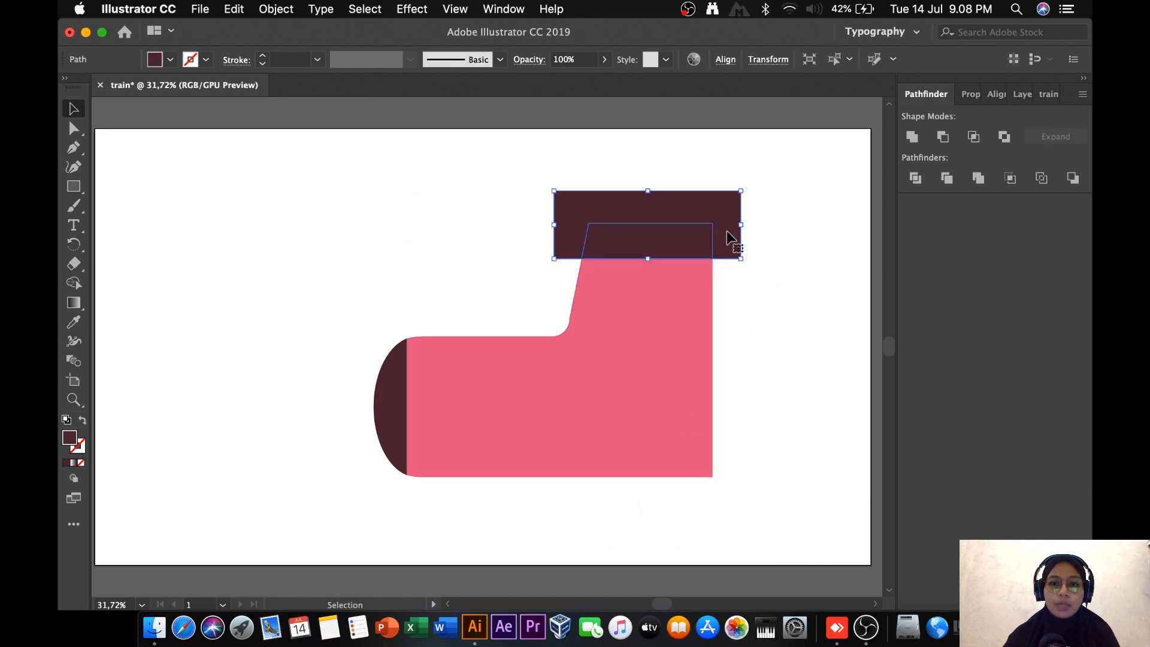
key("Delete")
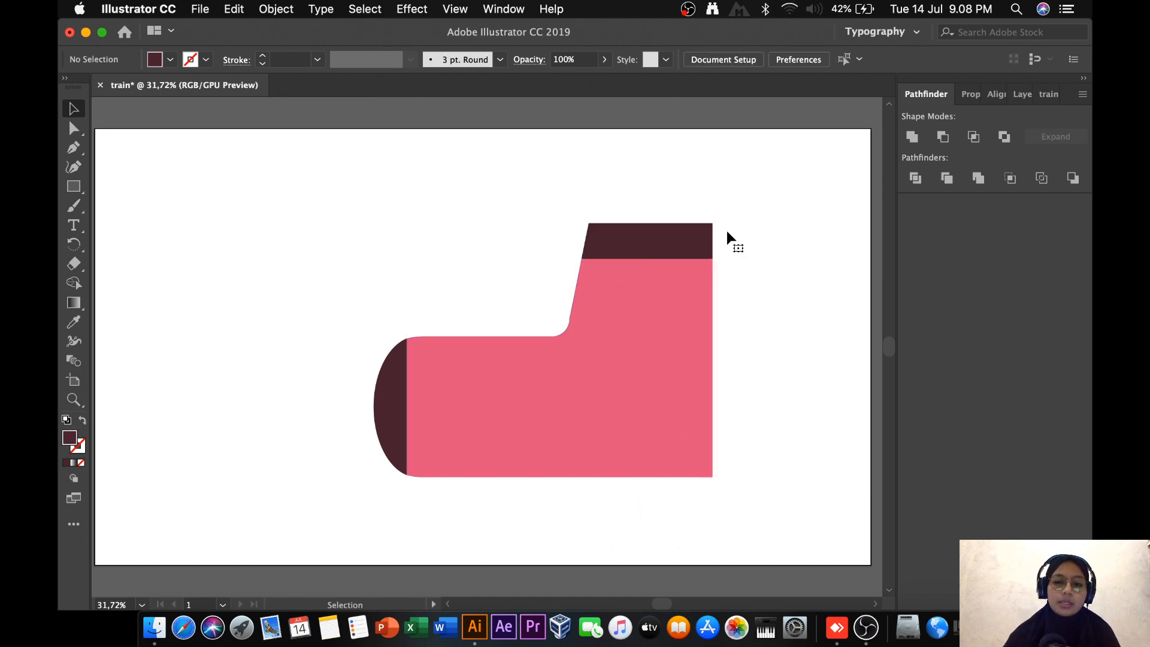
Fill the strip at the top of the cabin with the light pink swatch as a roof.
left_click(650, 243)
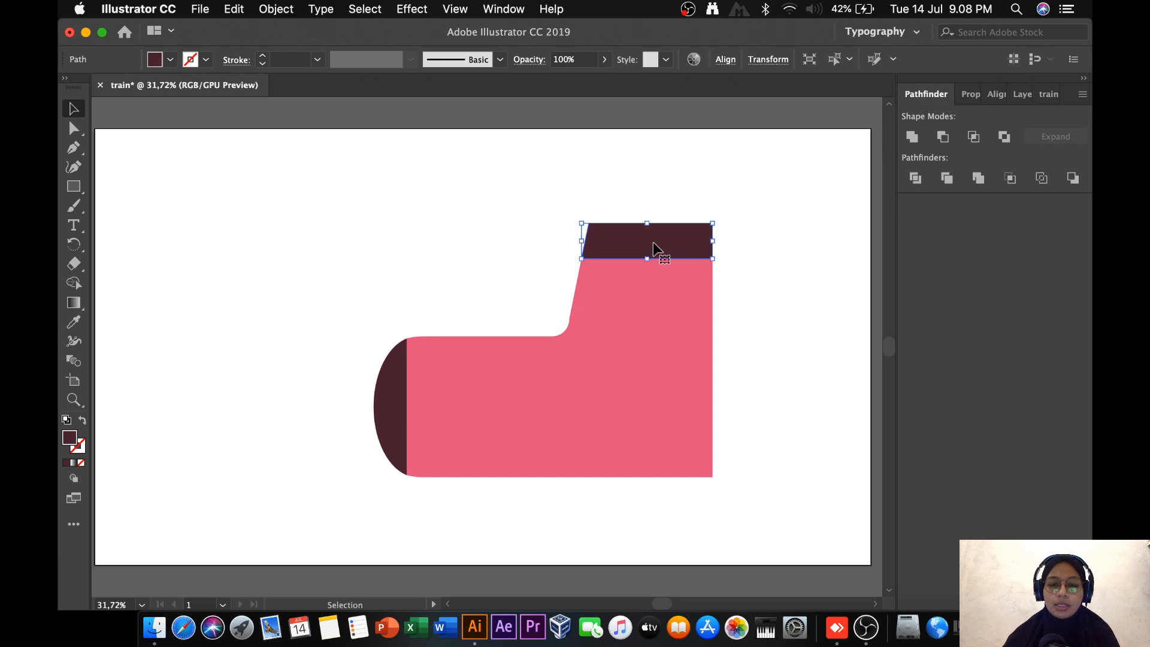
left_click(1048, 94)
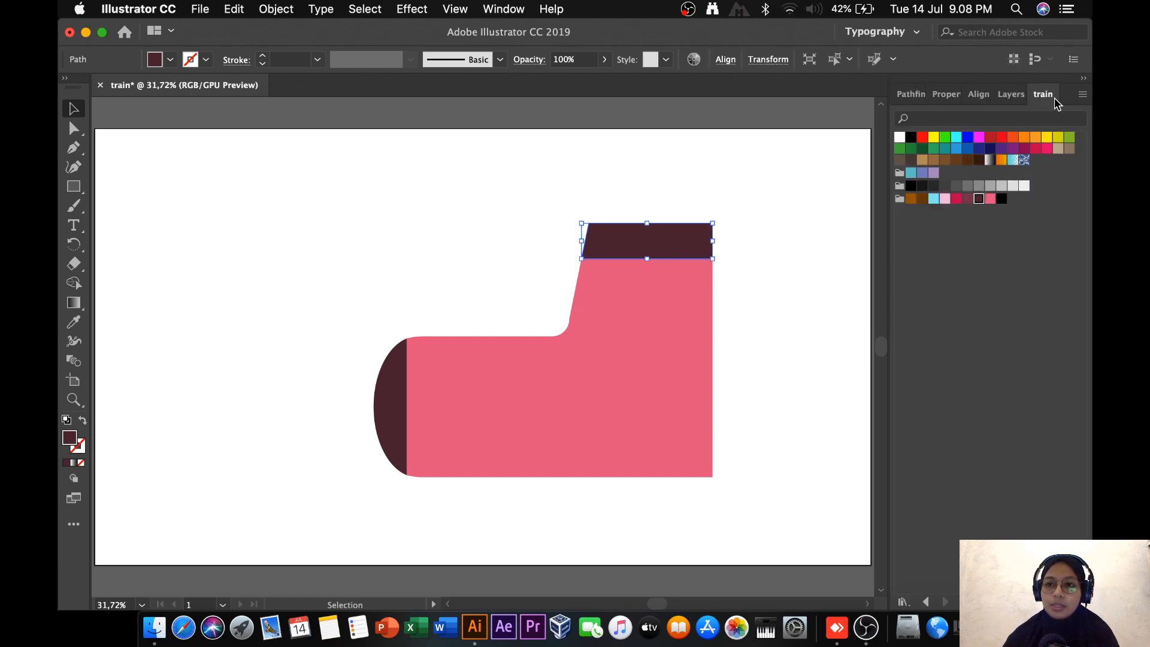
left_click(945, 200)
left_click(759, 288)
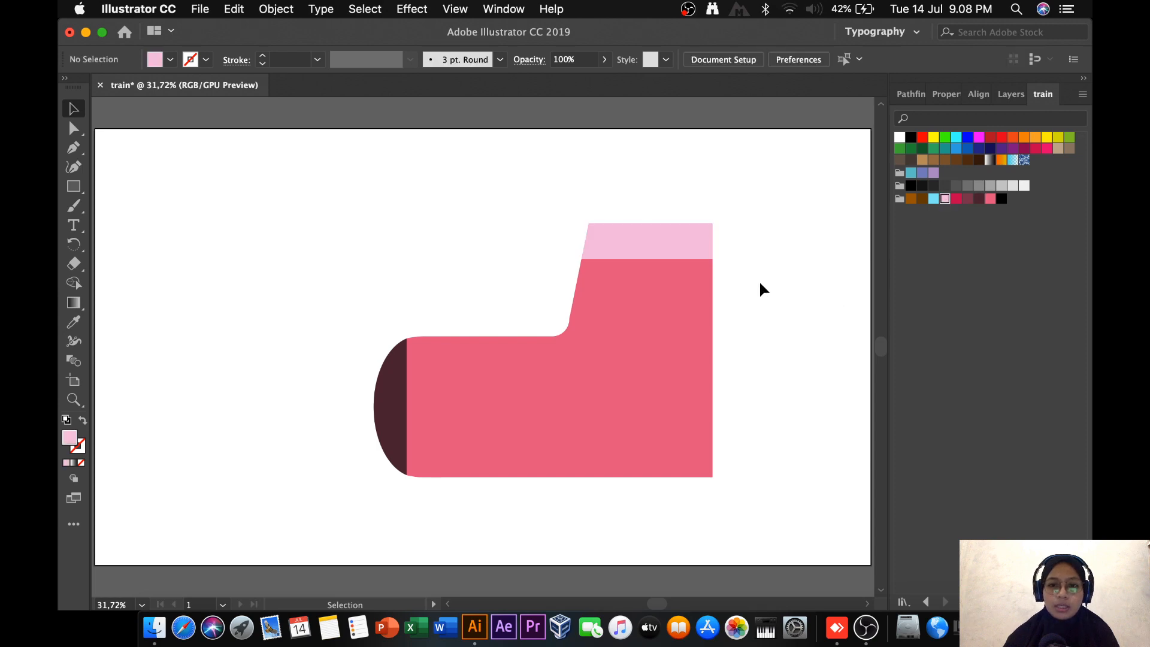
Move the roof's two lower anchor points slightly outward horizontally so the roof overhangs the cabin on both sides.
left_click(709, 256)
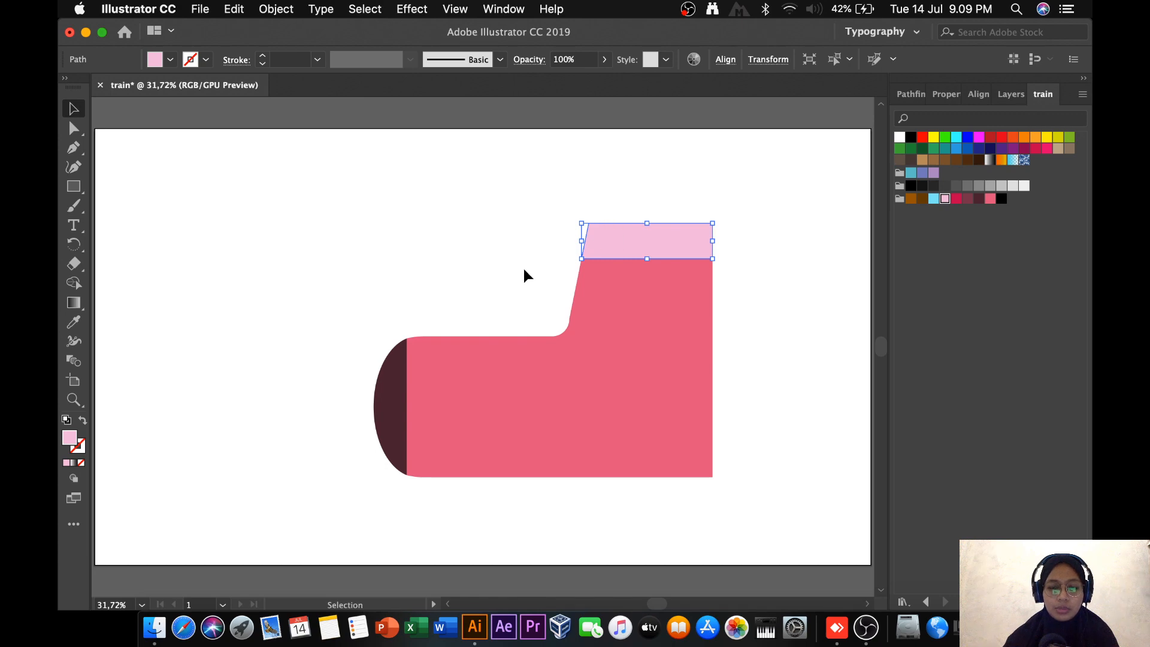
left_click(73, 129)
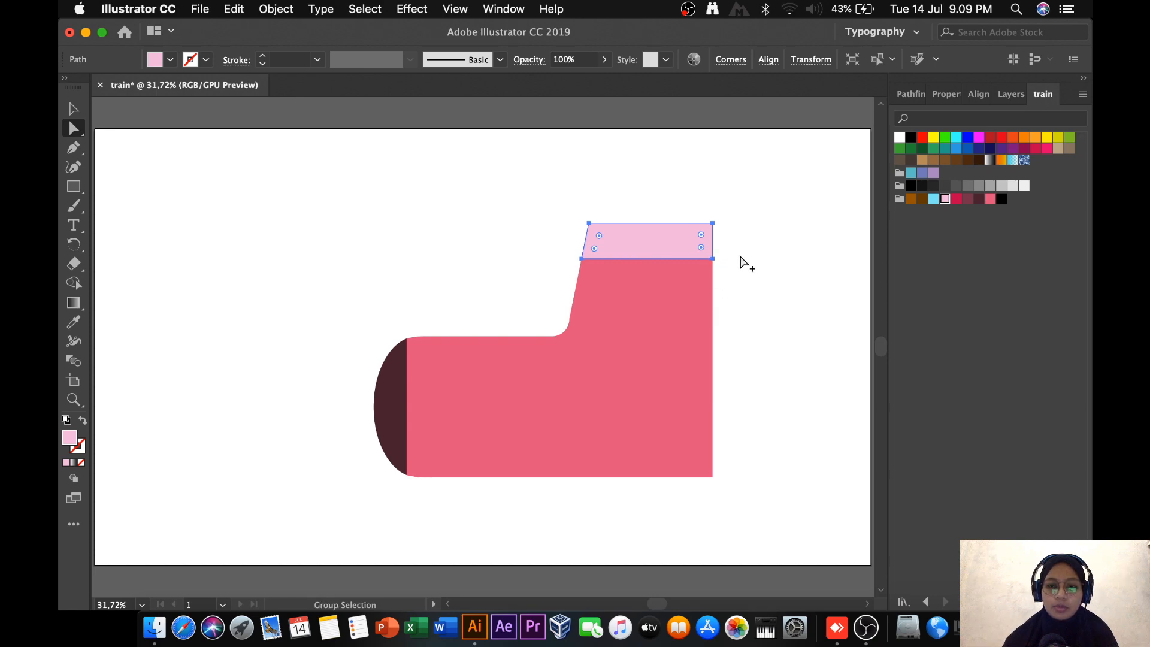
key("super+equal")
key("super+equal")
key("super+equal")
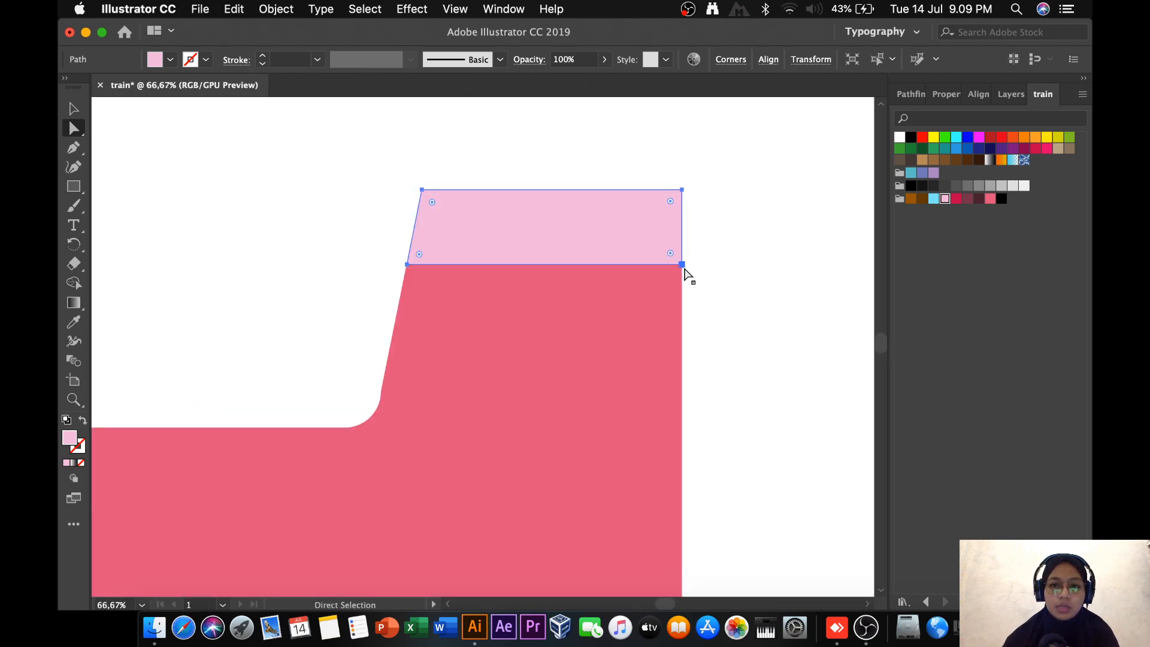
left_click(682, 264)
mouse_move(682, 264)
left_mouse_down()
mouse_move(708, 260)
mouse_move(695, 262)
left_mouse_up()
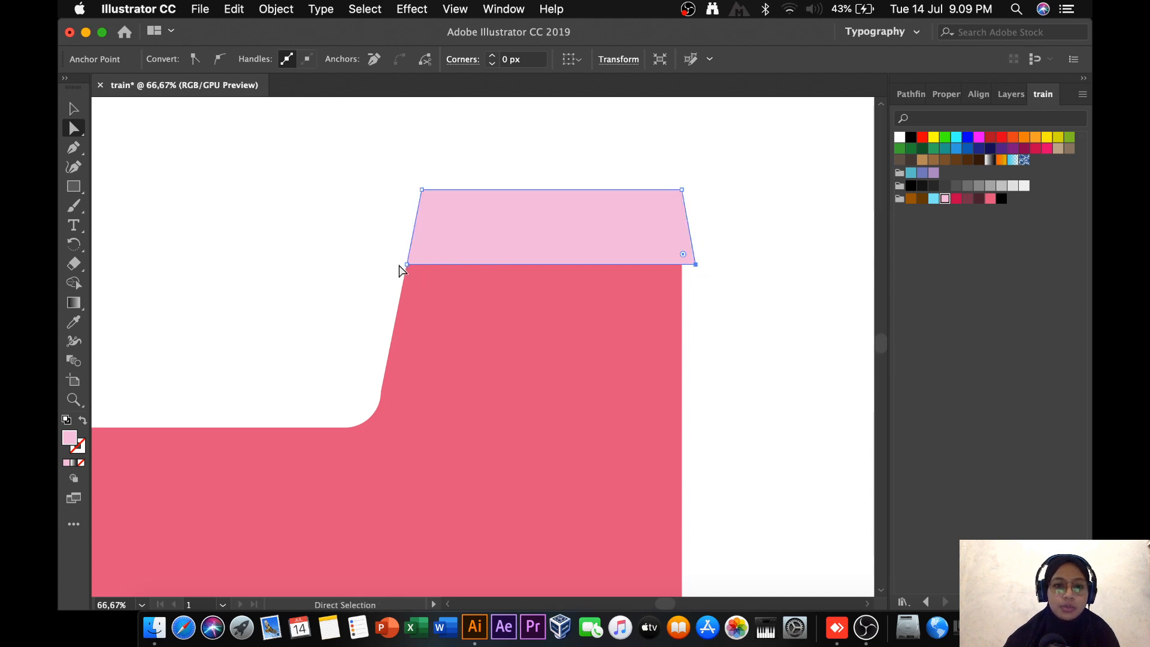
mouse_move(408, 264)
left_mouse_down()
mouse_move(385, 265)
mouse_move(395, 263)
left_mouse_up()
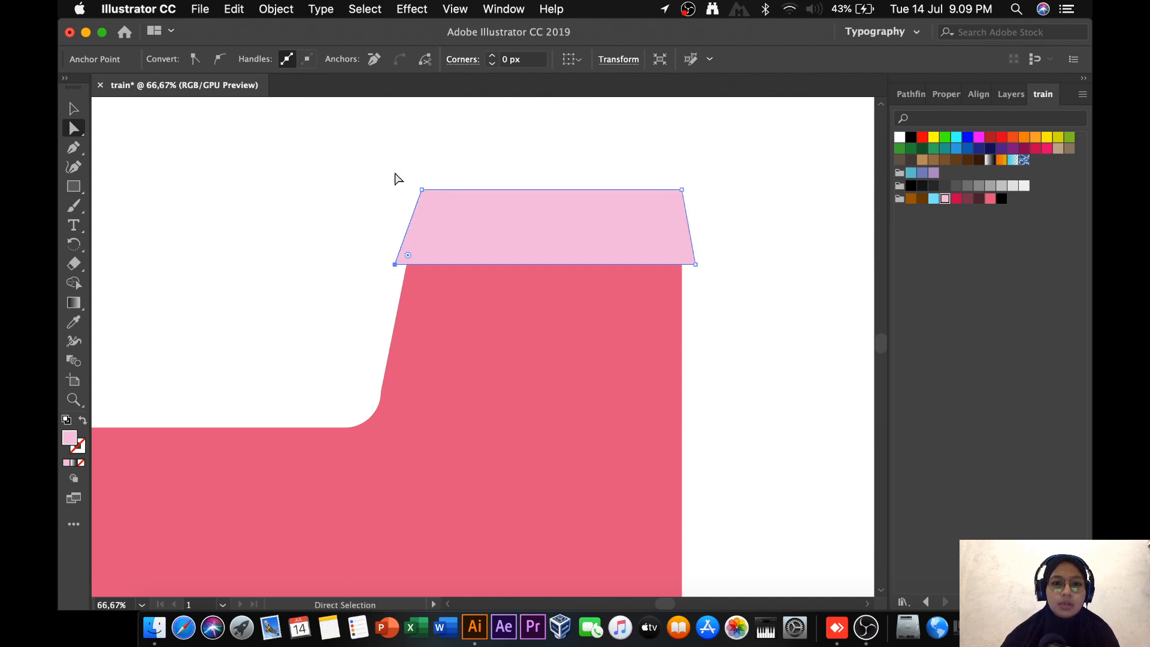
left_click_drag(368, 149, 771, 309)
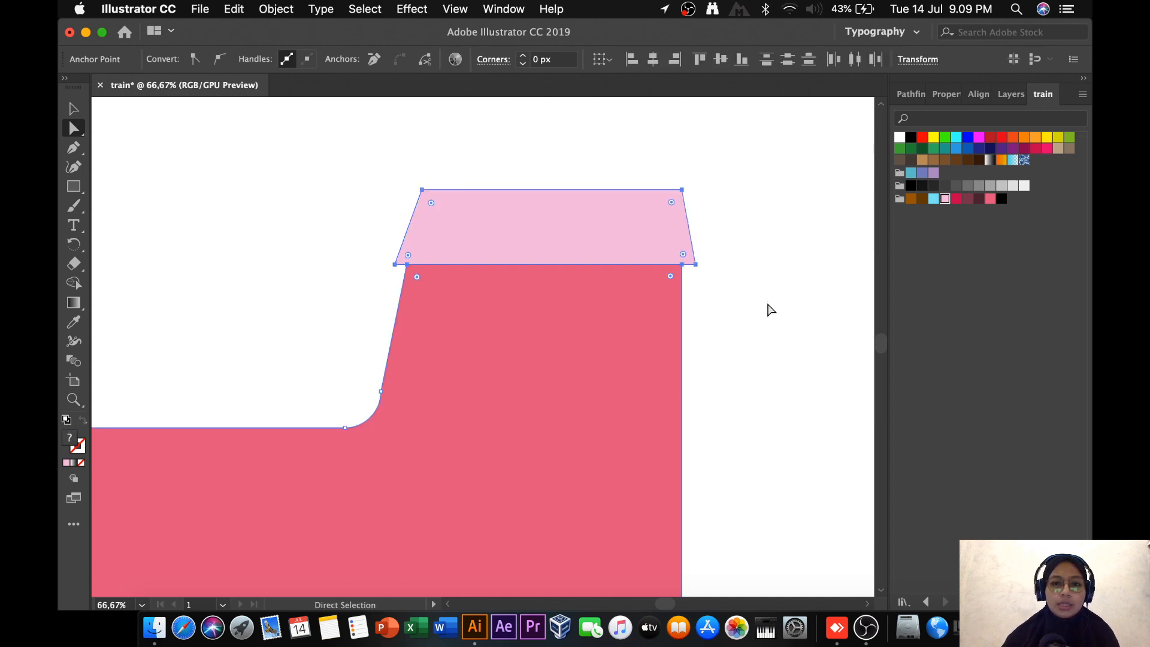
left_click(352, 216)
left_click(435, 232)
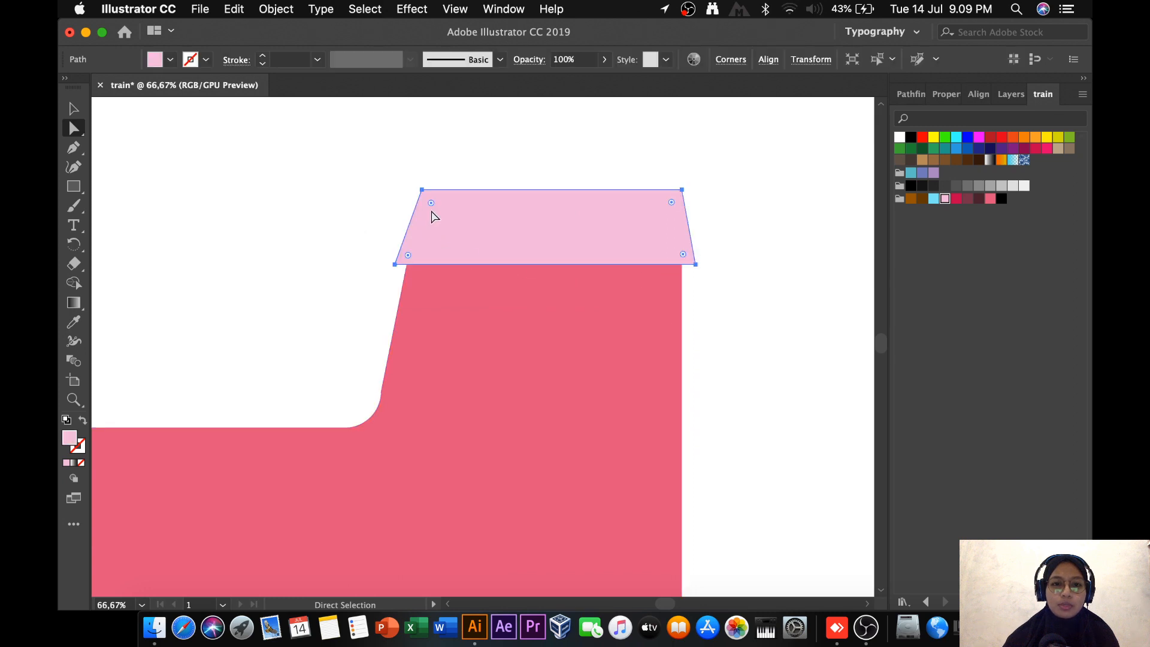
left_click(352, 185)
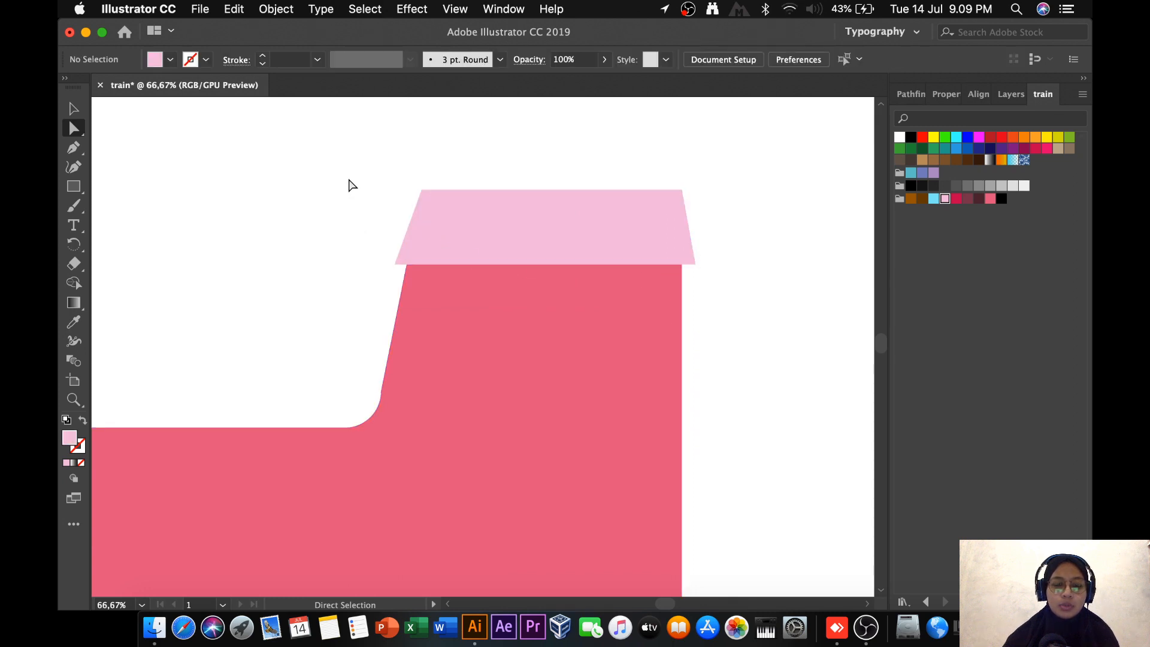
Round all four corners of the light pink roof and move it slightly down so it overlaps the cabin top.
left_click(483, 228)
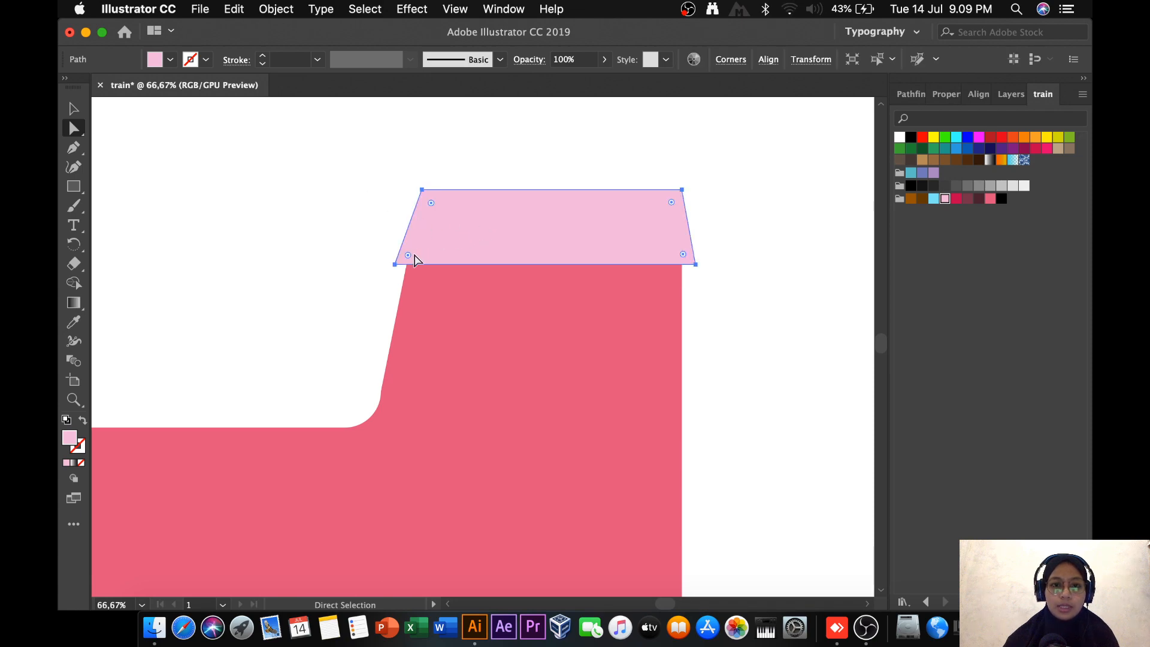
left_click(395, 263)
left_click_drag(408, 255, 418, 255)
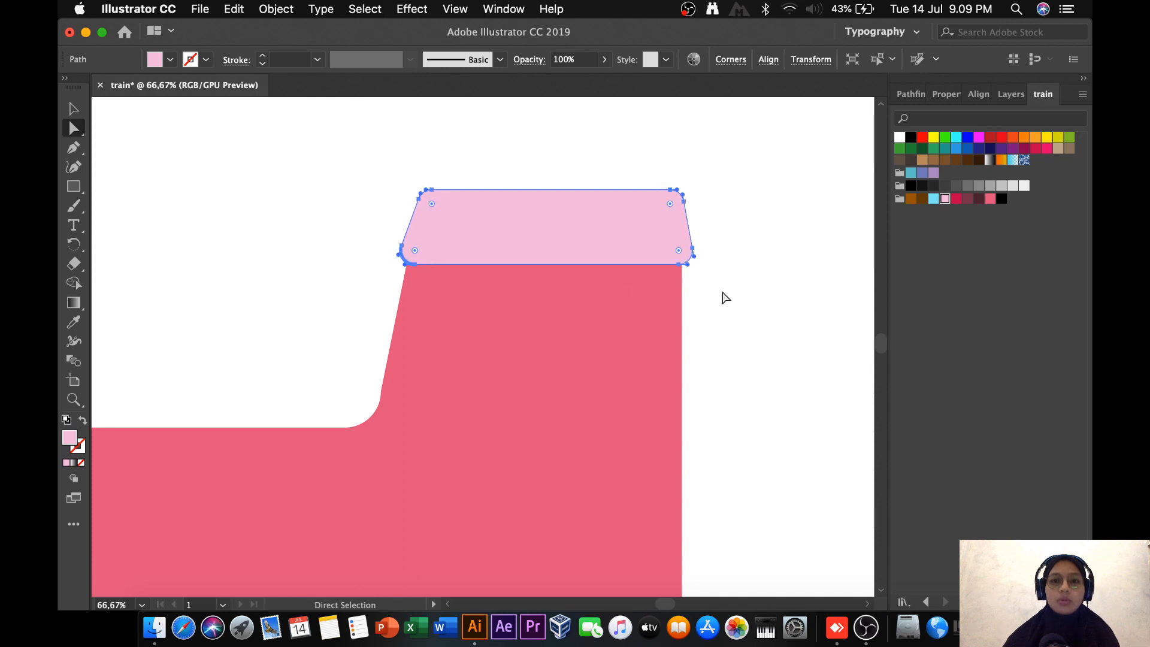
left_click(73, 108)
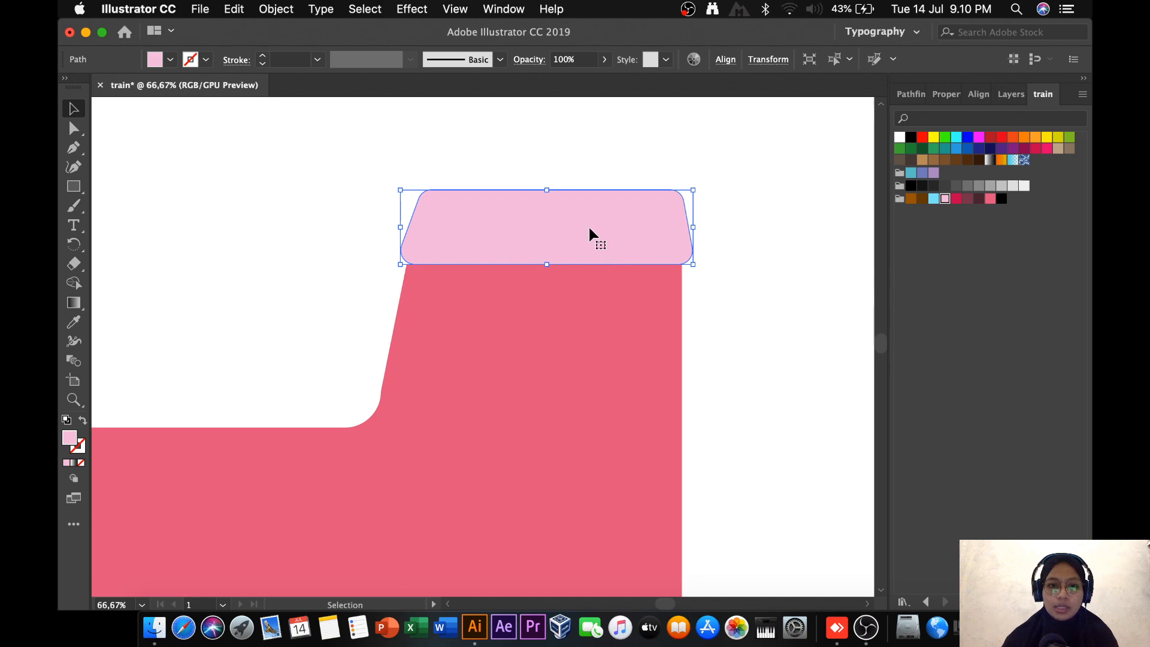
left_click_drag(589, 230, 587, 239)
key("super+0")
left_click(696, 180)
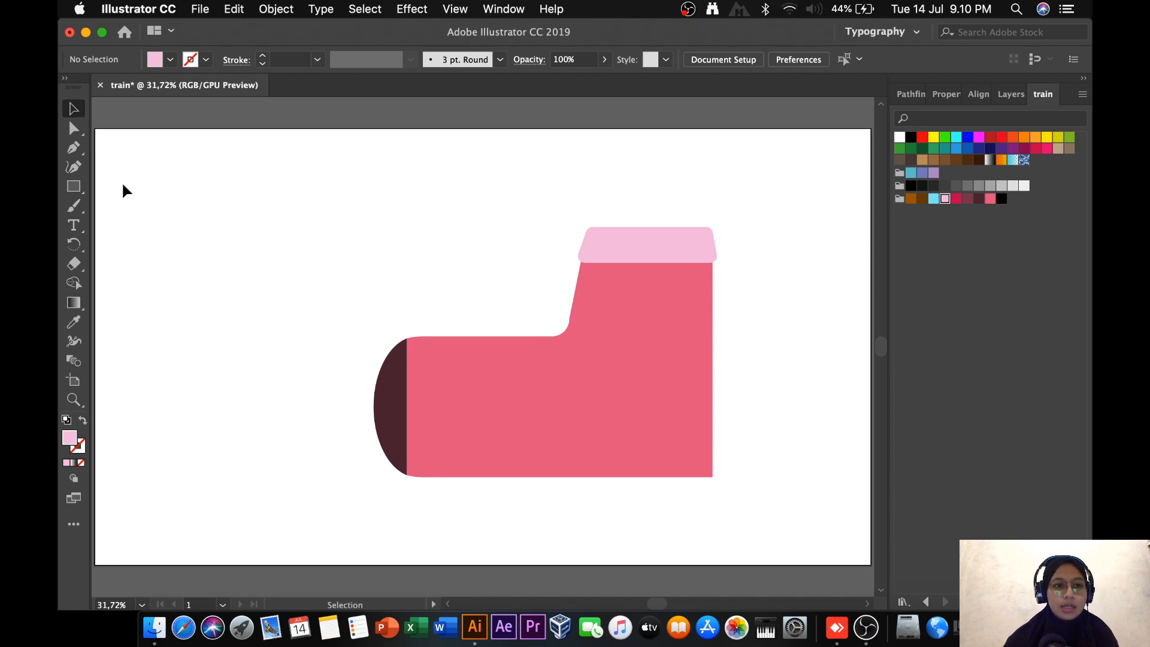
Draw a rectangular window on the cabin and move its upper front anchor point inward to slant the front edge parallel to the cabin.
left_click(72, 191)
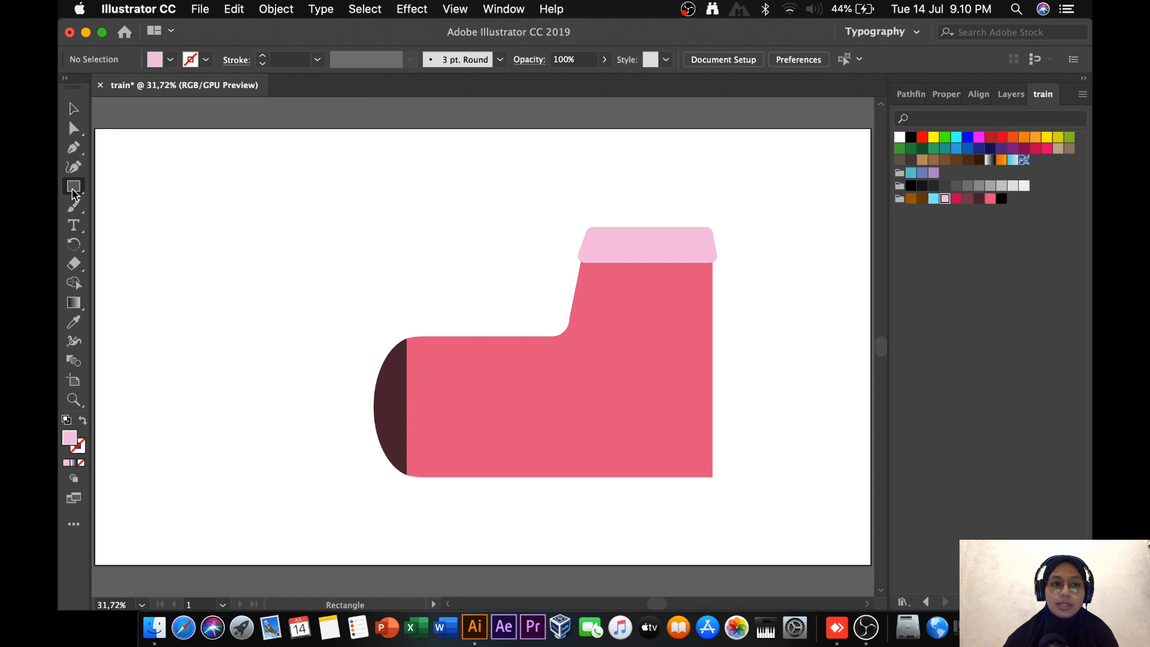
left_click_drag(595, 280, 696, 332)
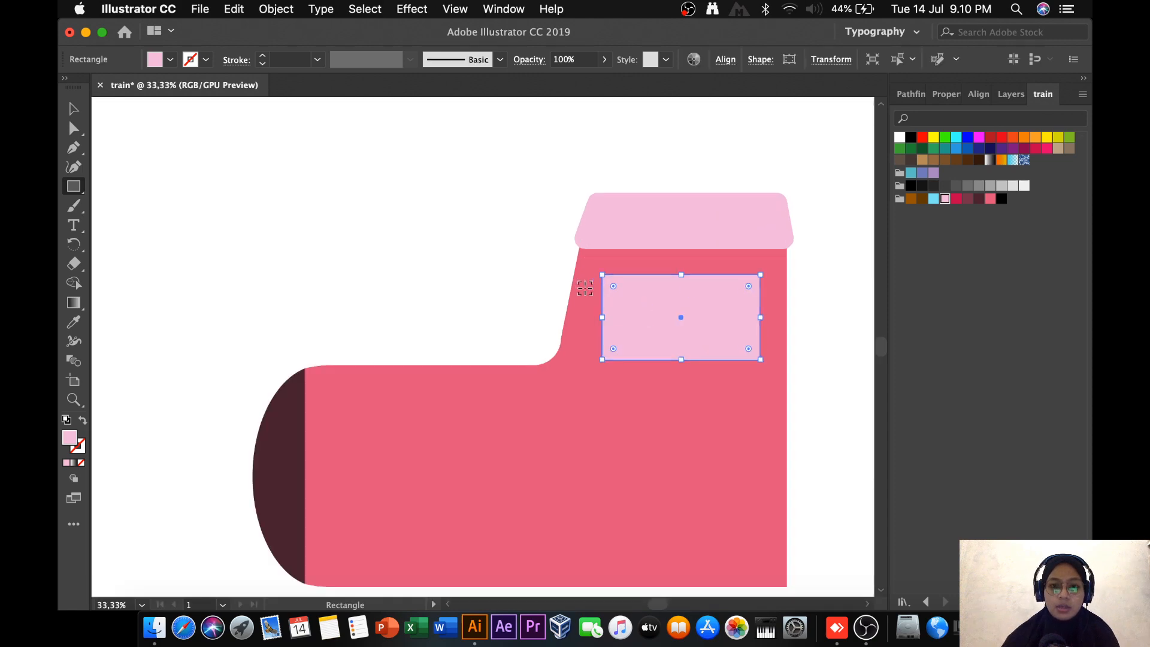
key("super+1")
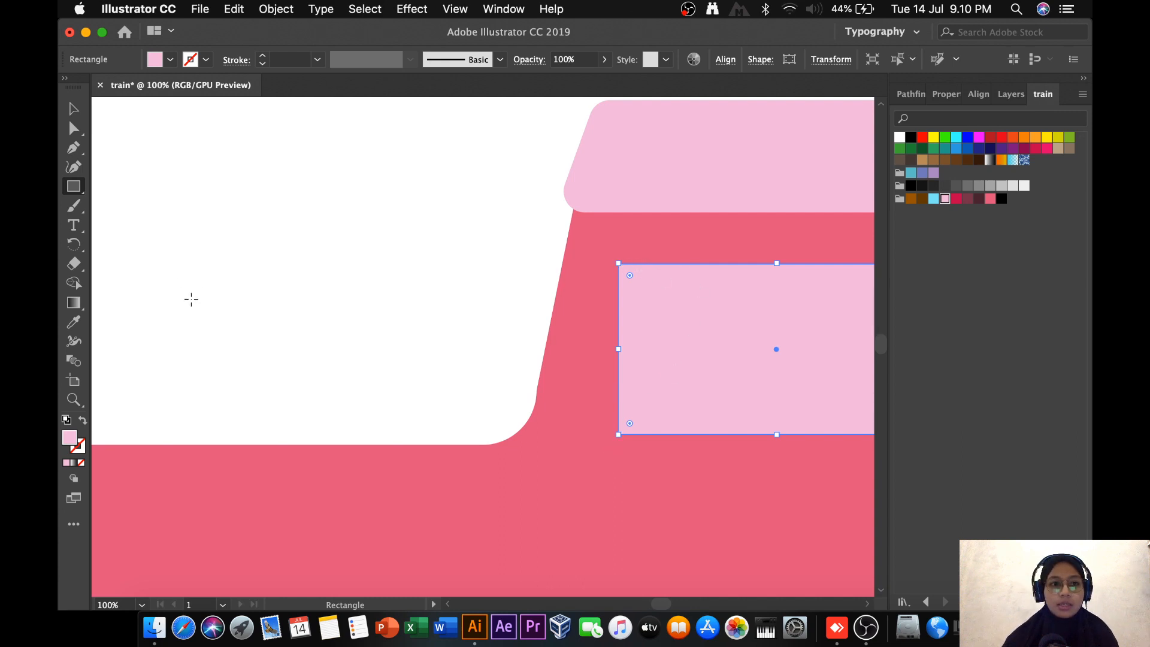
left_click(74, 129)
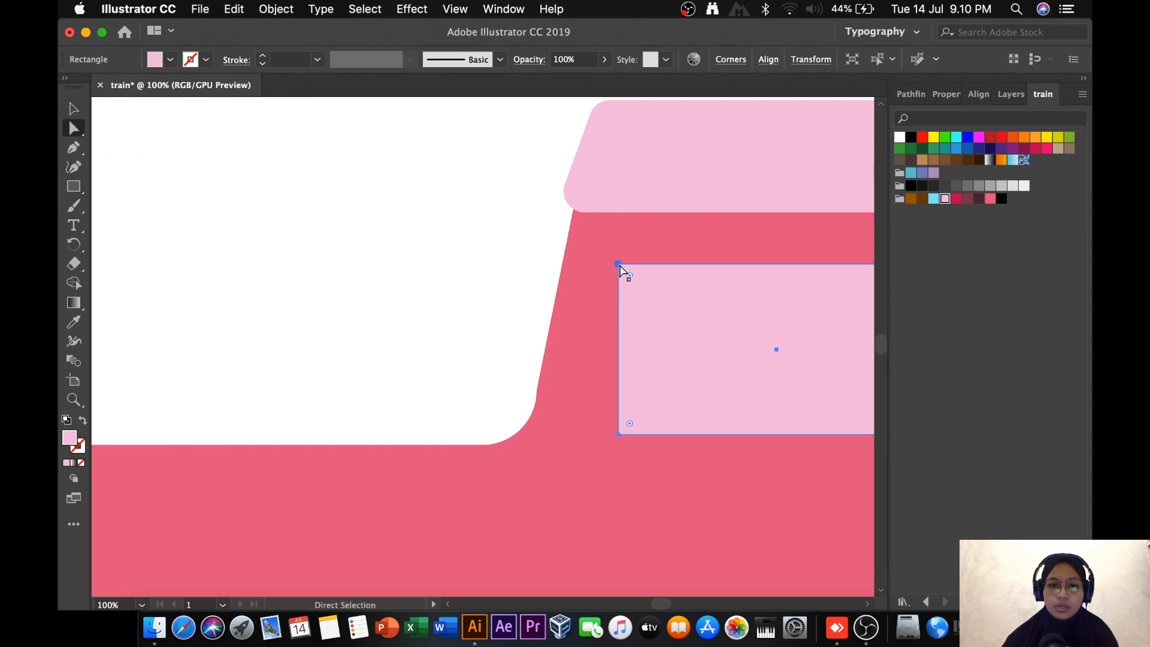
left_click(619, 265)
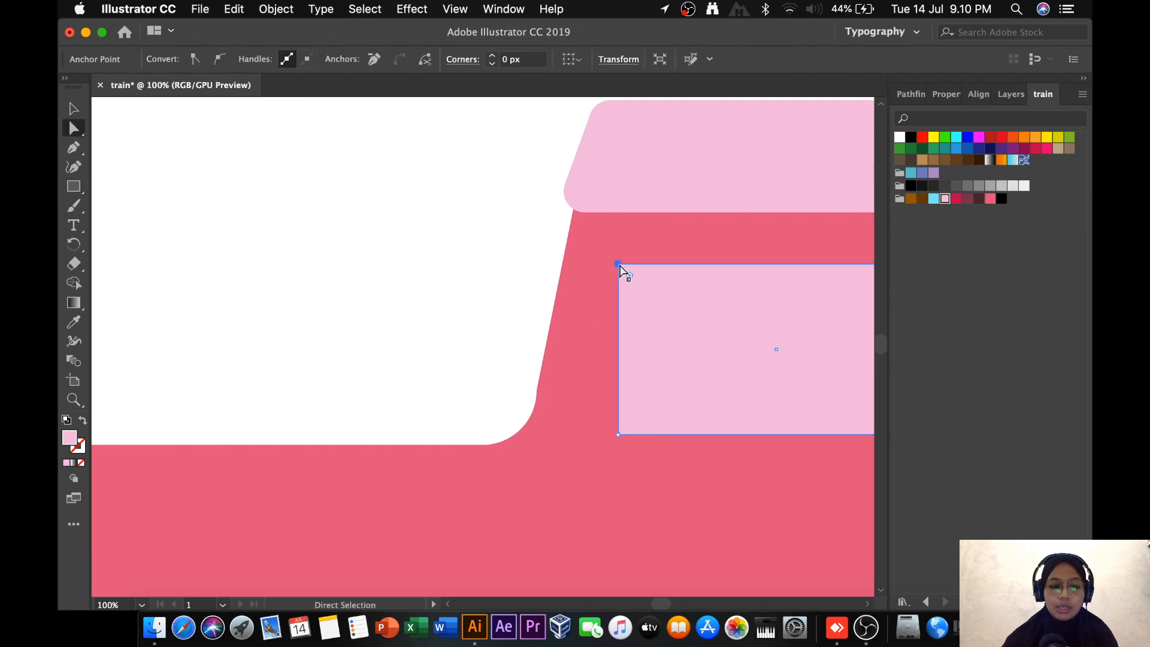
left_click_drag(619, 265, 646, 265)
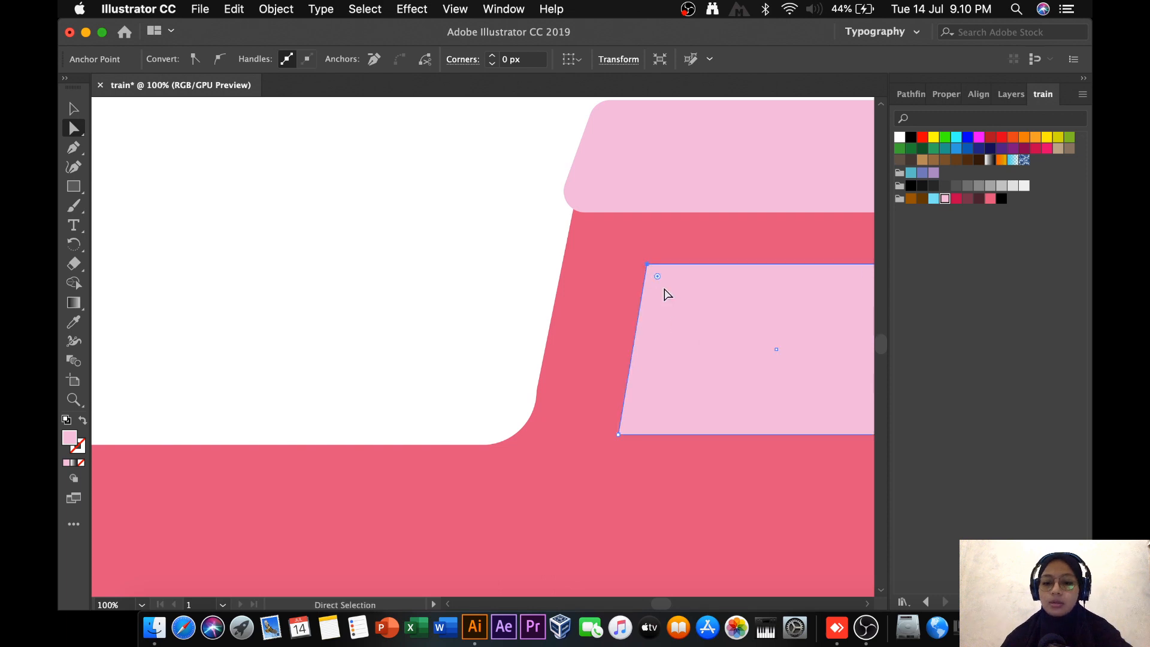
Fill the cabin window with the light blue swatch (84E9F7) and give it a crimson stroke (D4145A).
key("super+0")
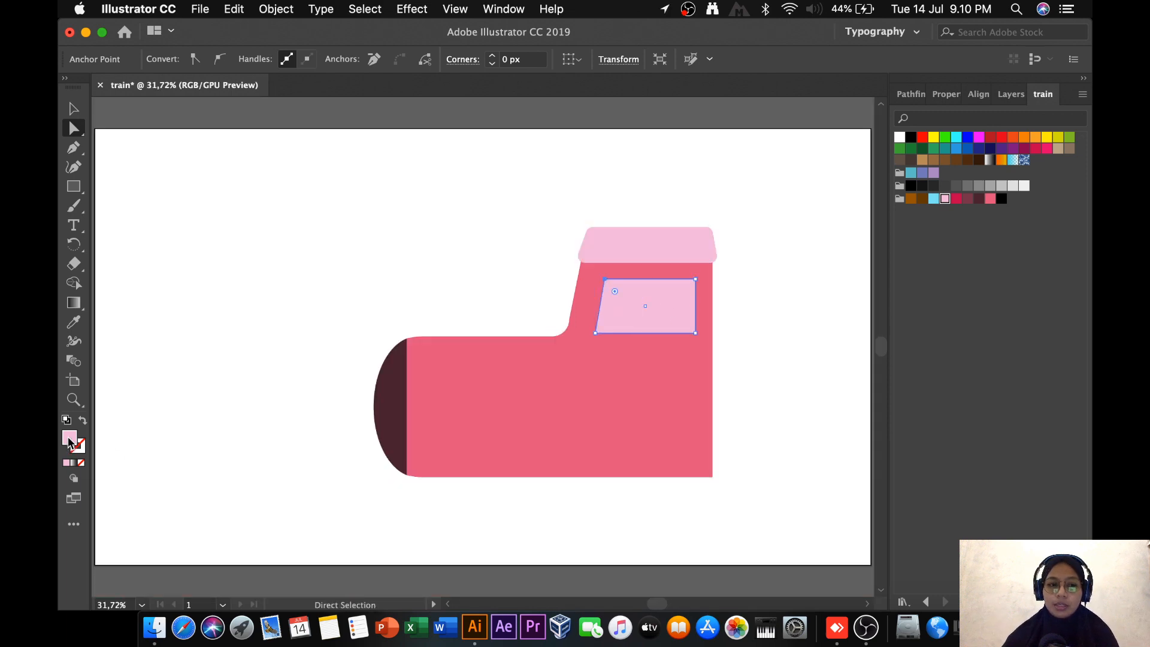
left_click(71, 442)
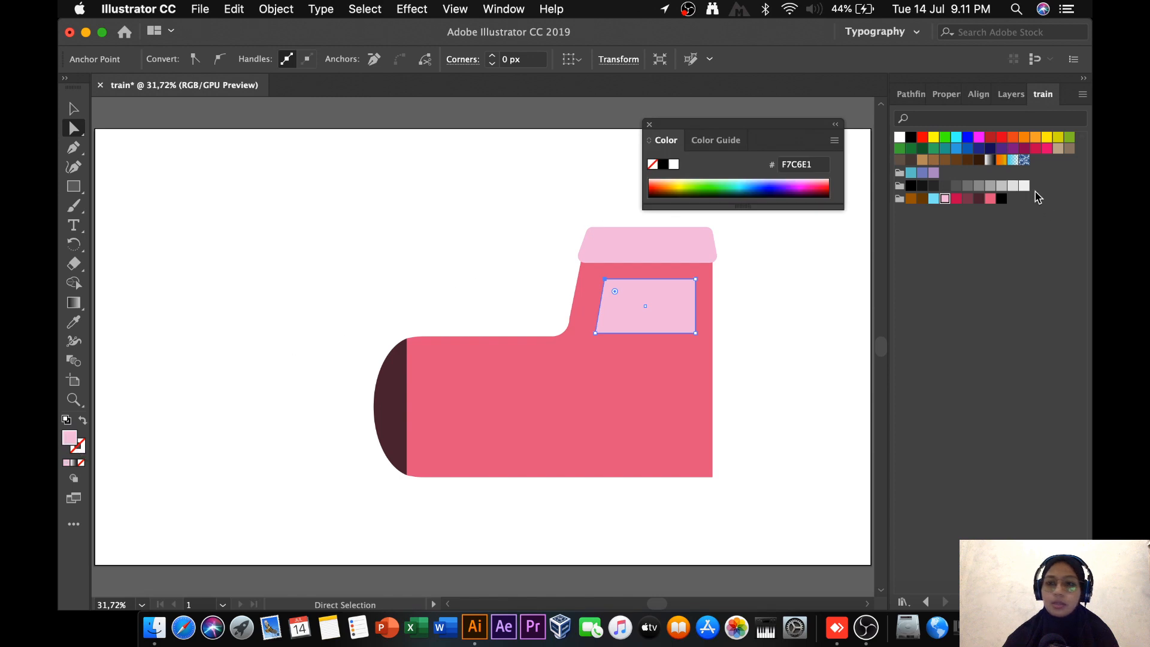
left_click(934, 200)
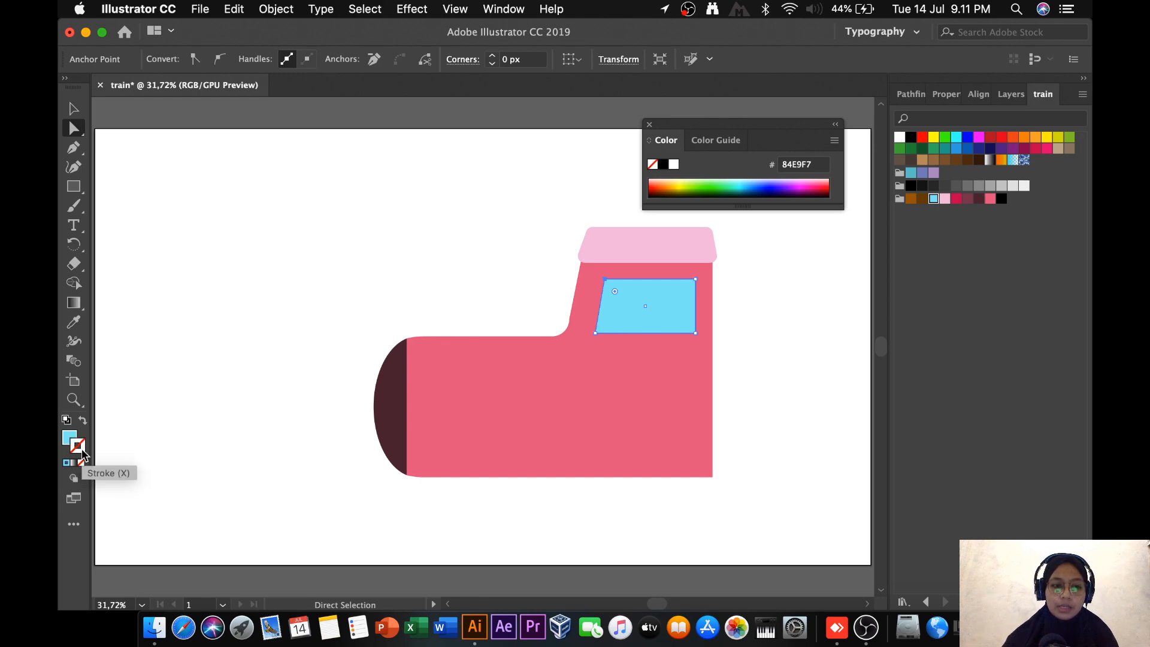
left_click(956, 202)
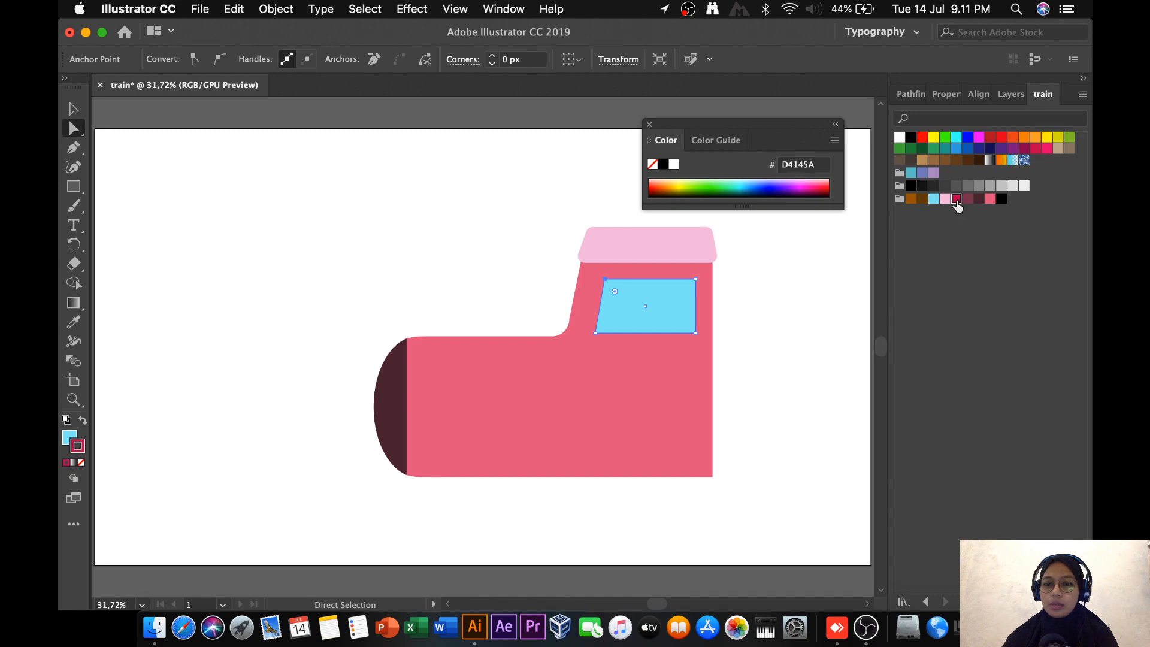
Set the window frame's stroke weight to 15 pt and deselect the window.
left_click(940, 95)
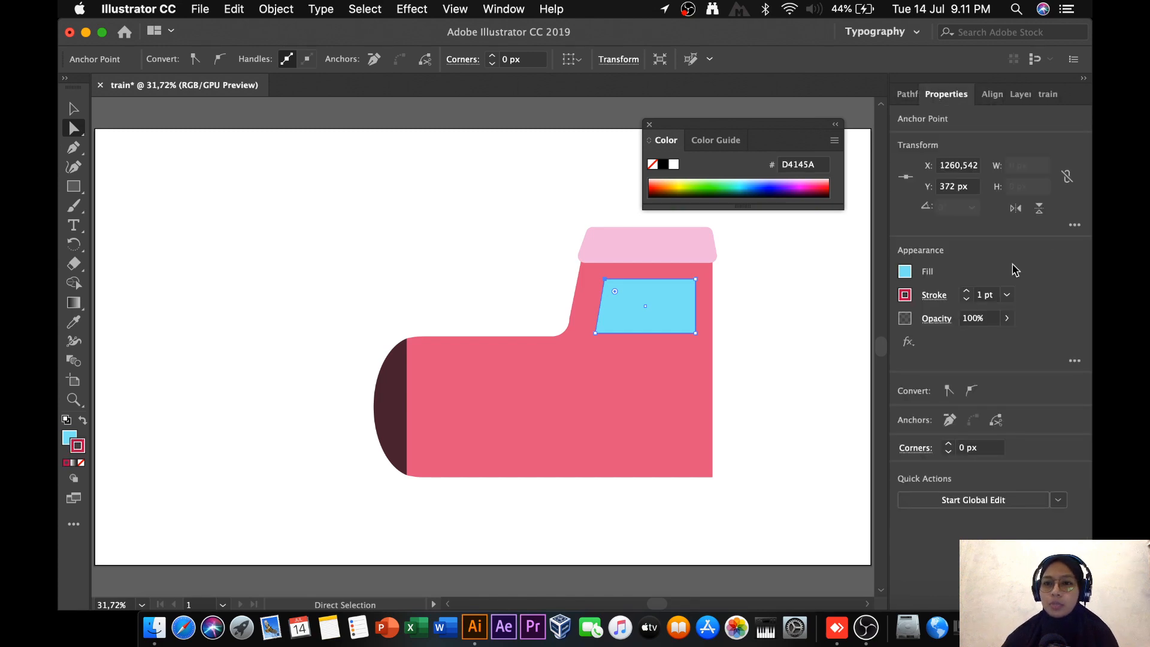
left_click(982, 295)
key("Delete")
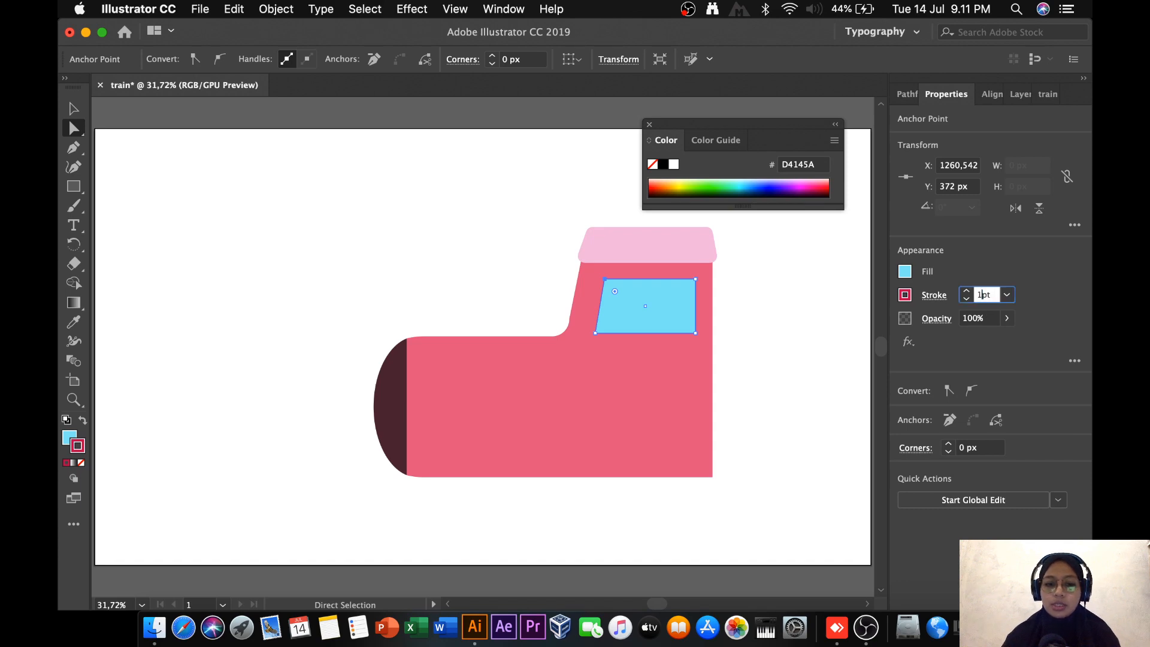
type("5")
key("Return")
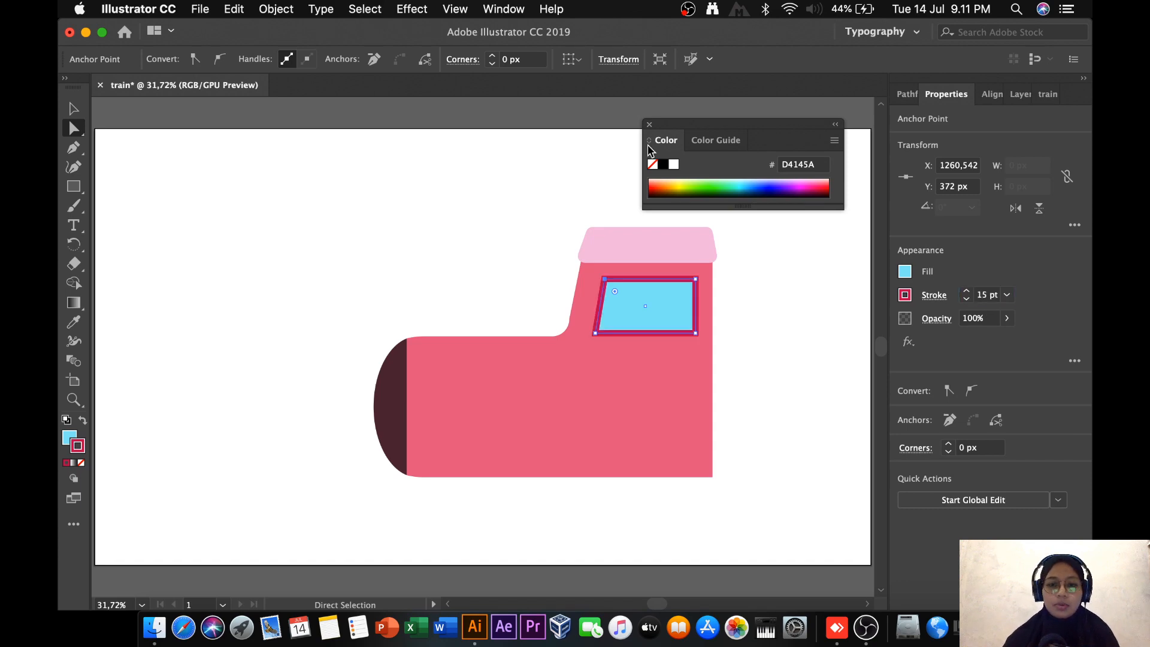
left_click(649, 124)
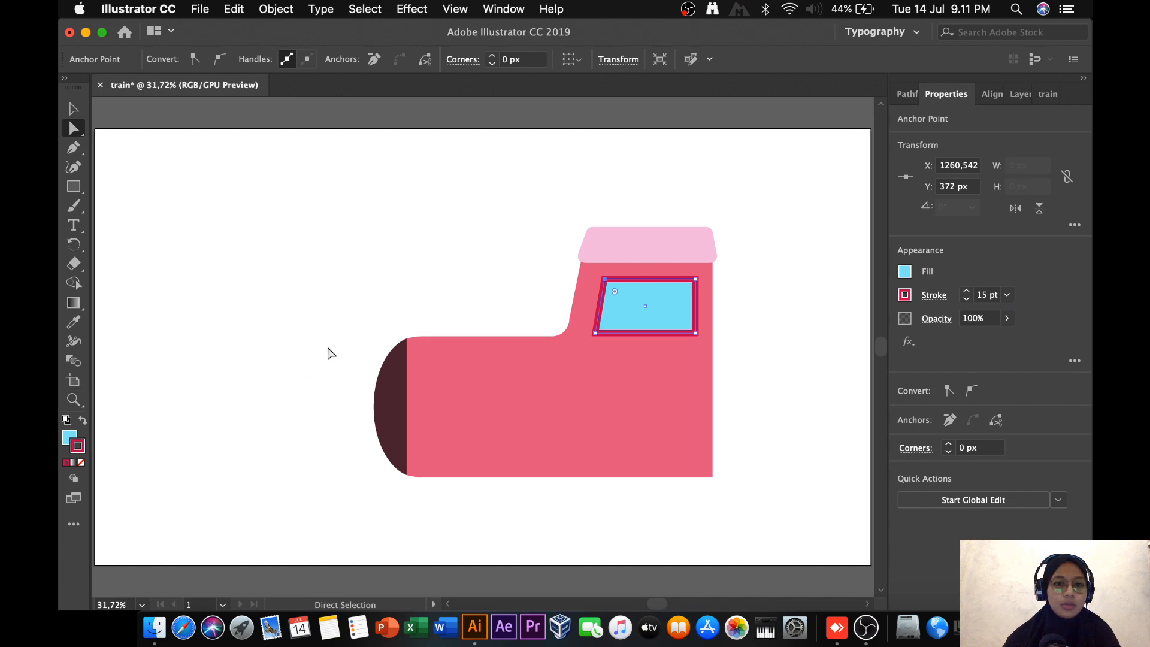
left_click(376, 232)
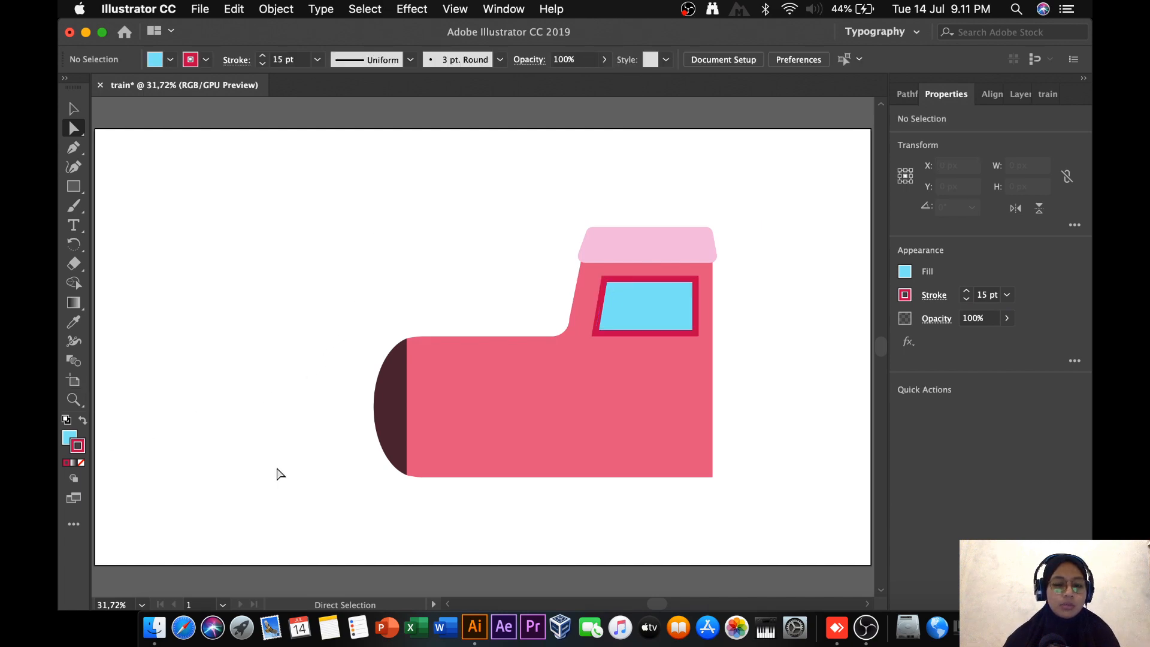
Set the stroke to none and draw a rectangle about 864 × 120 px across the lower part of the locomotive body.
left_click(80, 461)
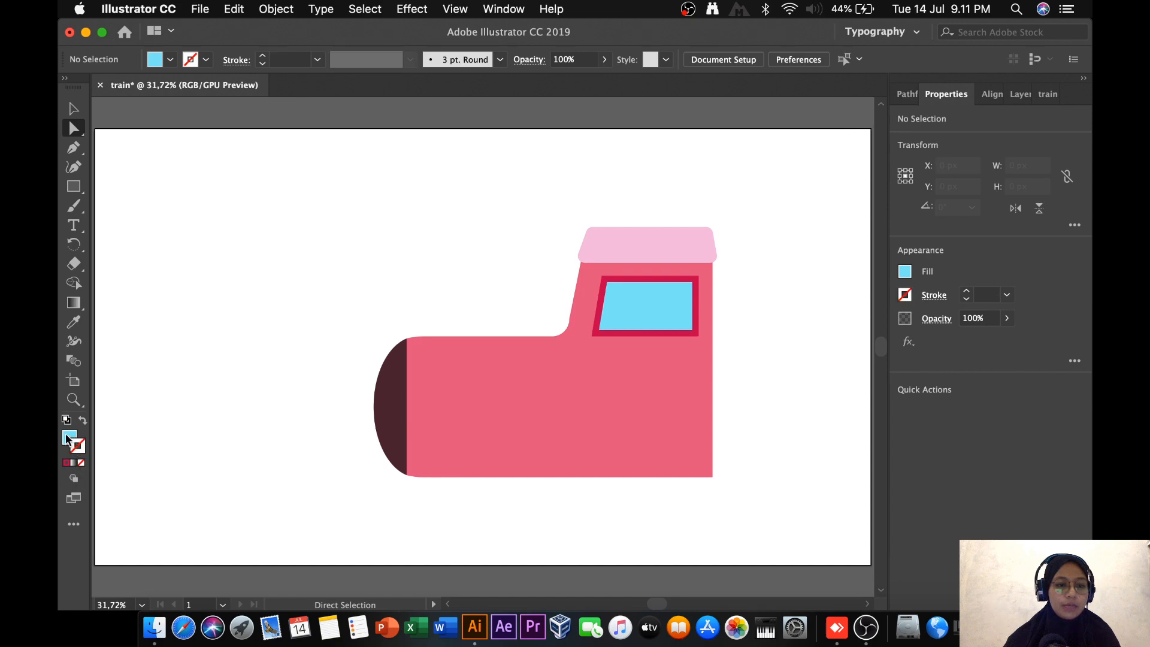
left_click(68, 439)
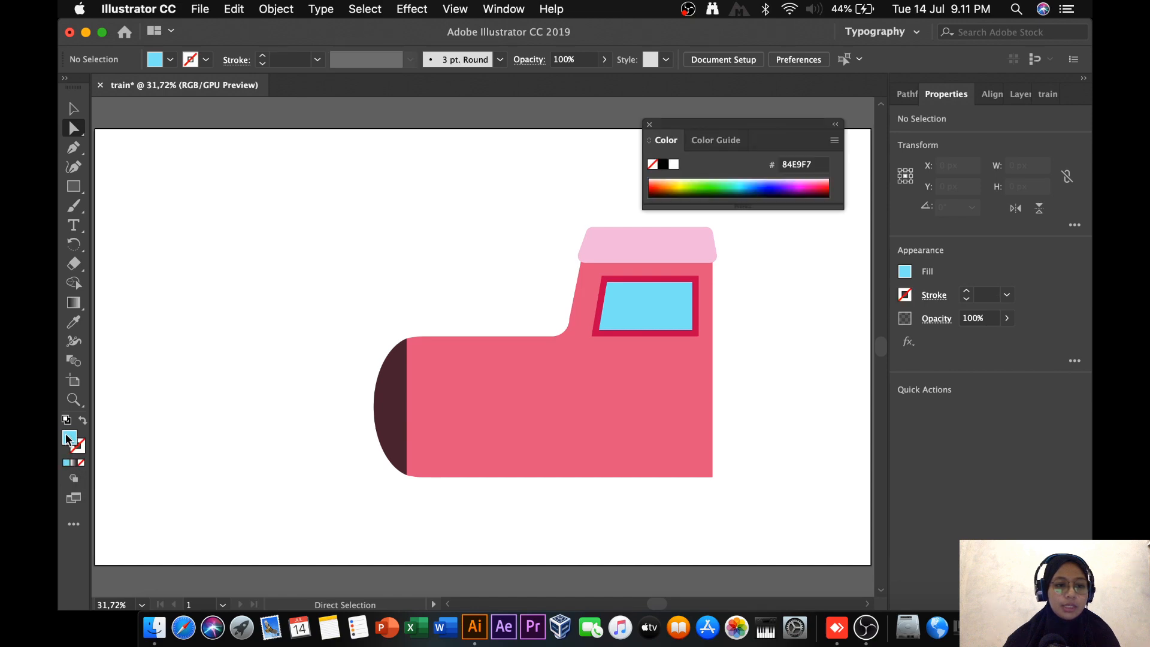
left_click(649, 126)
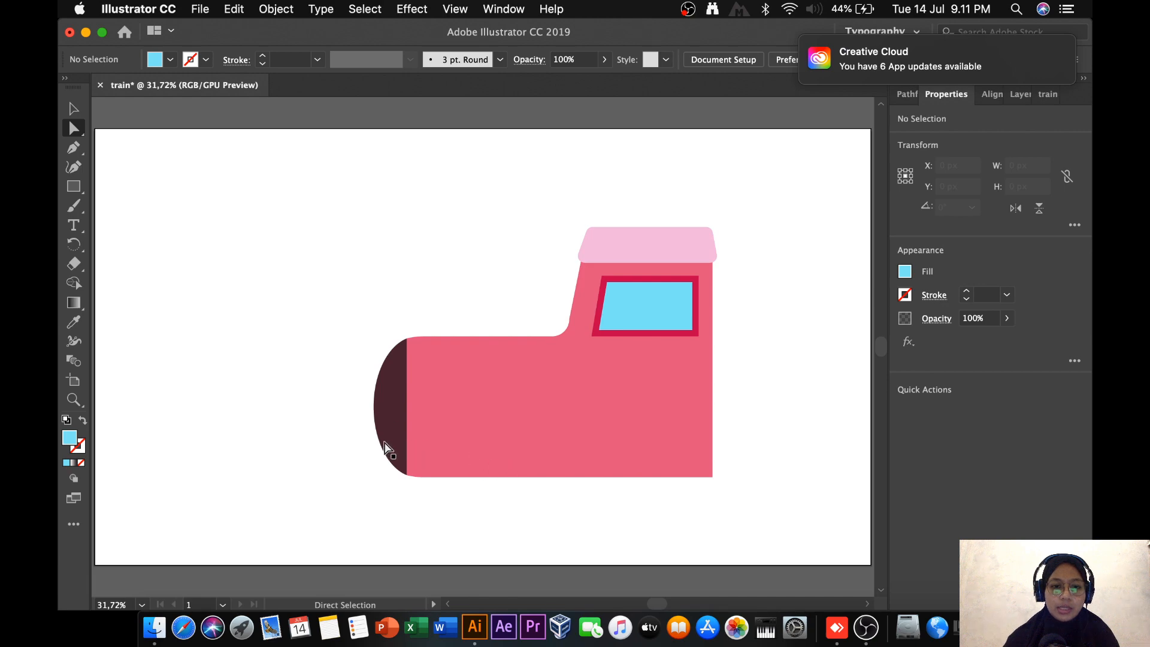
left_click(73, 186)
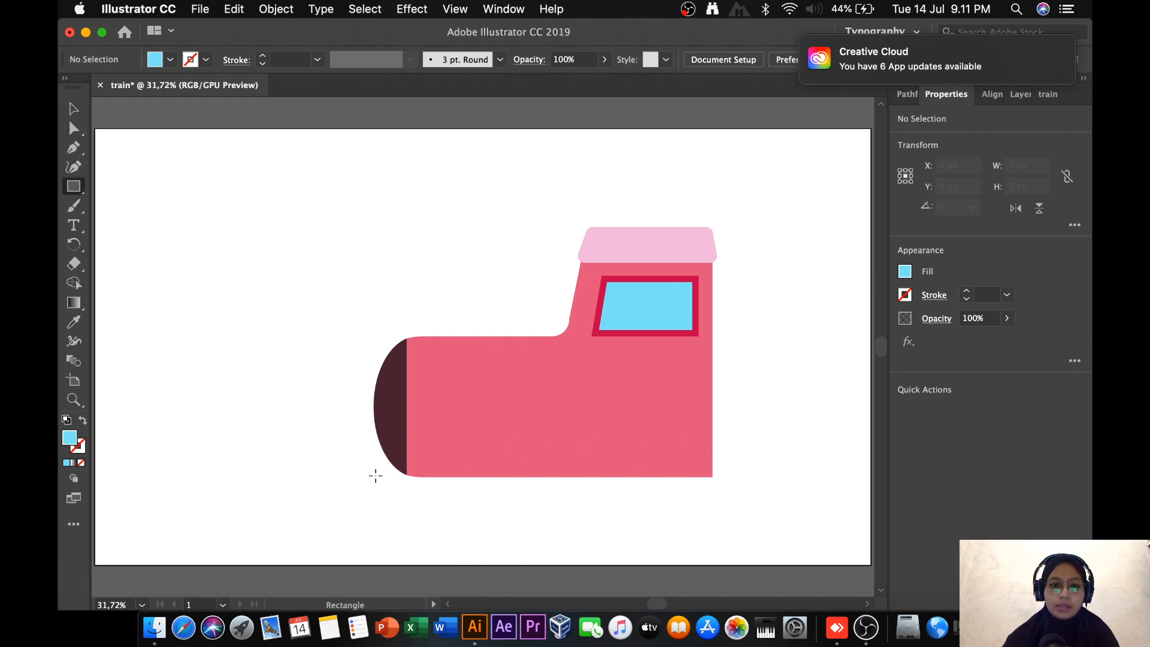
left_click_drag(727, 488, 378, 440)
key("v")
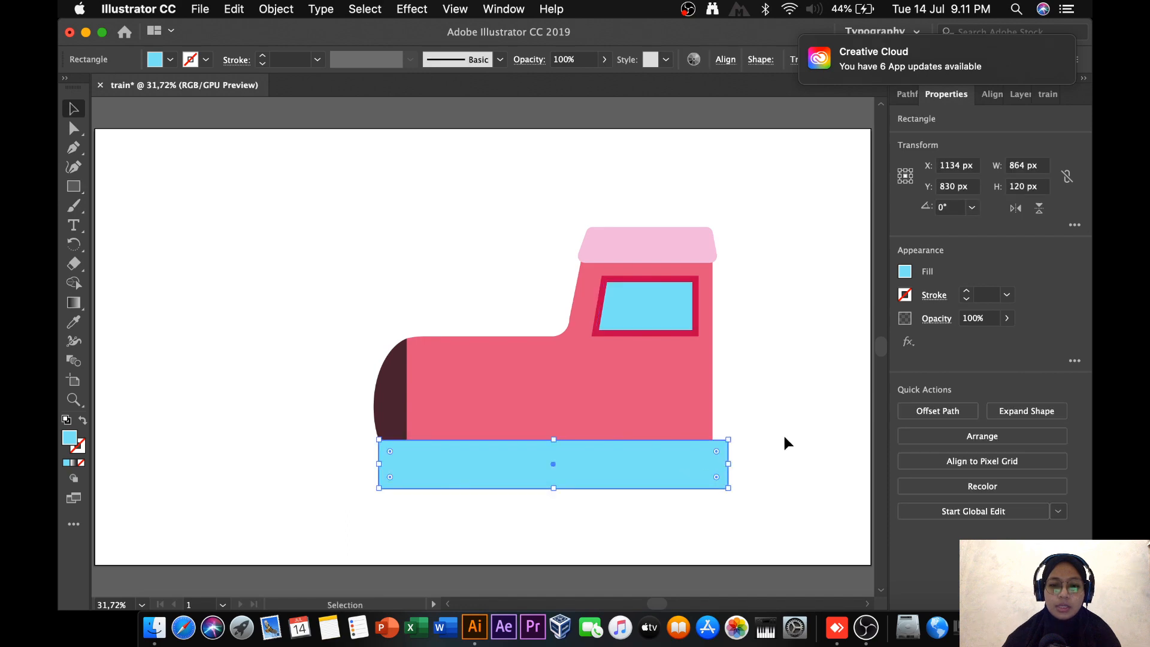
Divide the pink locomotive body with the wide blue rectangle using Pathfinder Divide.
left_click(782, 433)
left_click(665, 406)
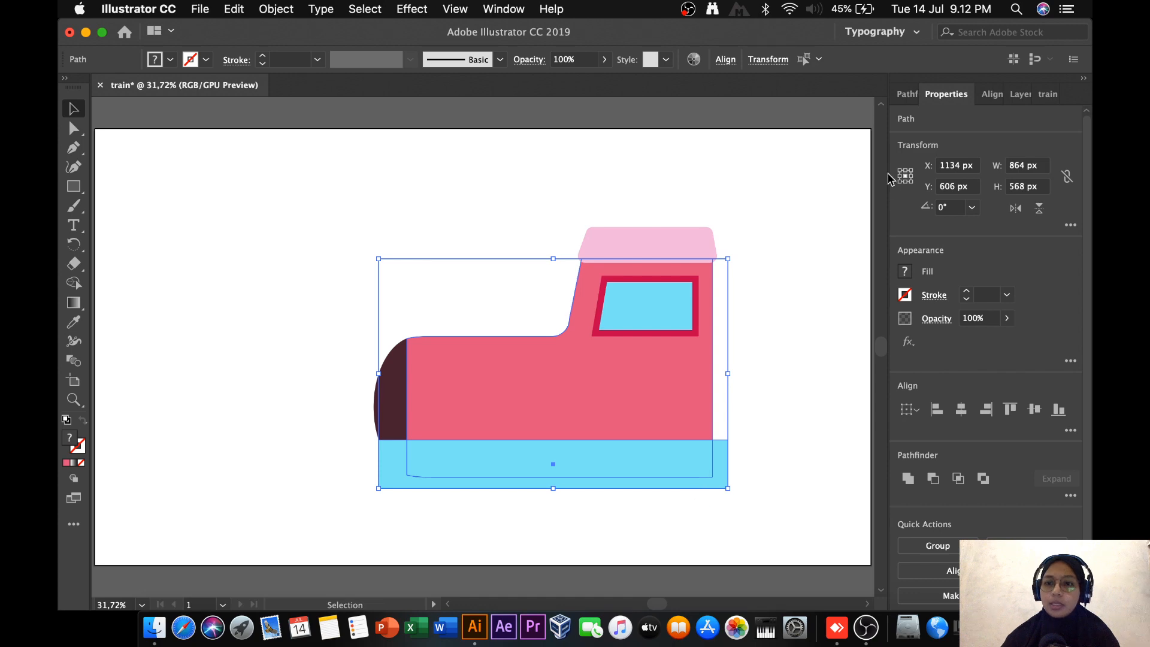
left_click(905, 94)
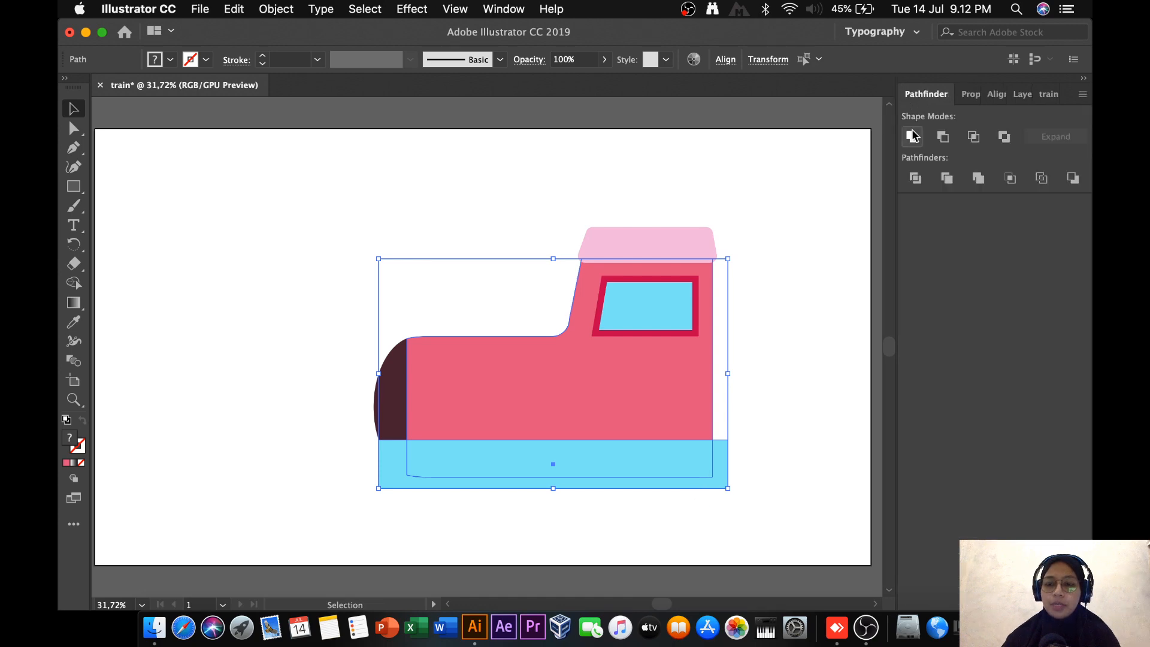
left_click(915, 178)
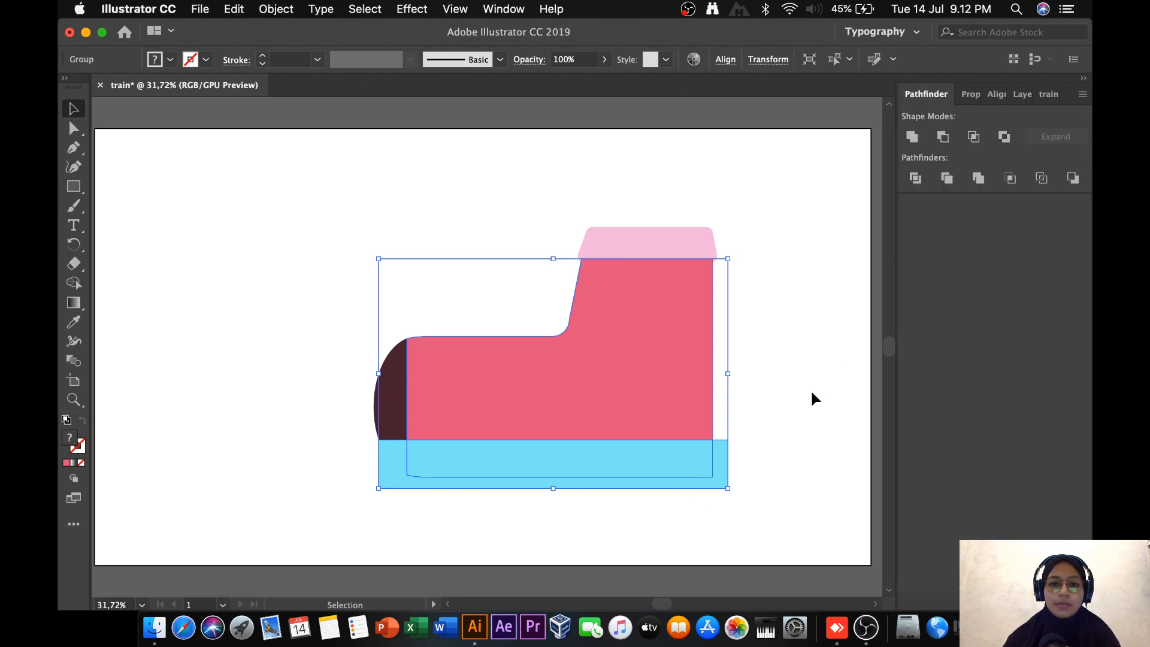
Ungroup the divided body pieces and delete the leftover blue area outside the body.
right_click(685, 393)
left_click(738, 491)
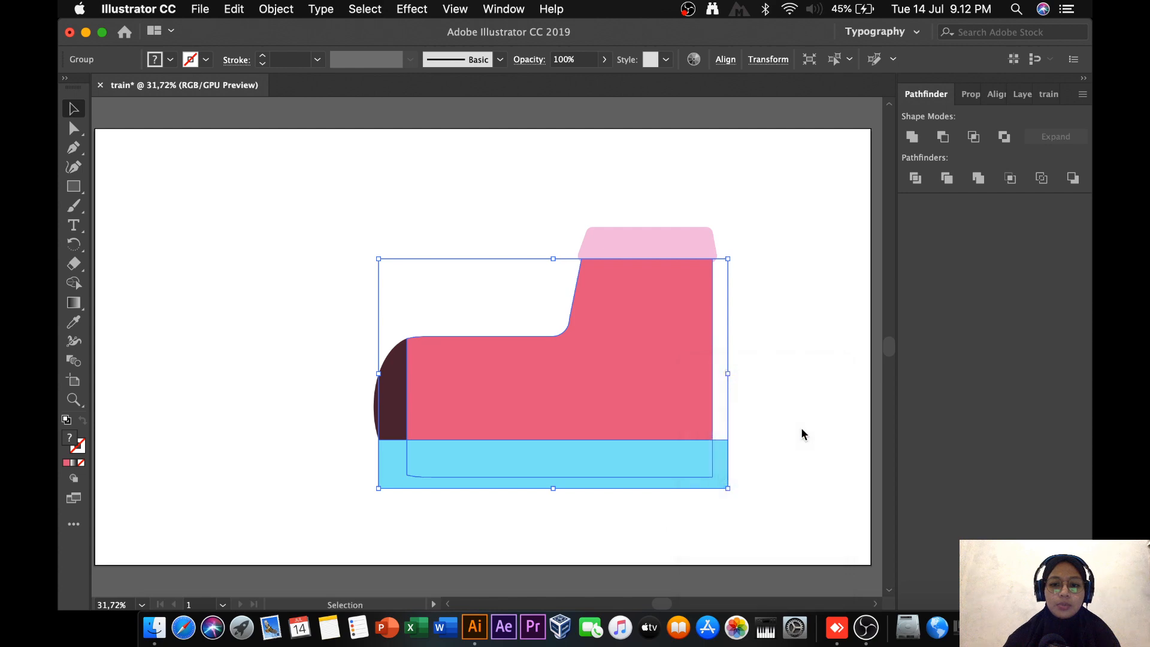
left_click(801, 433)
left_click(717, 486)
key("Delete")
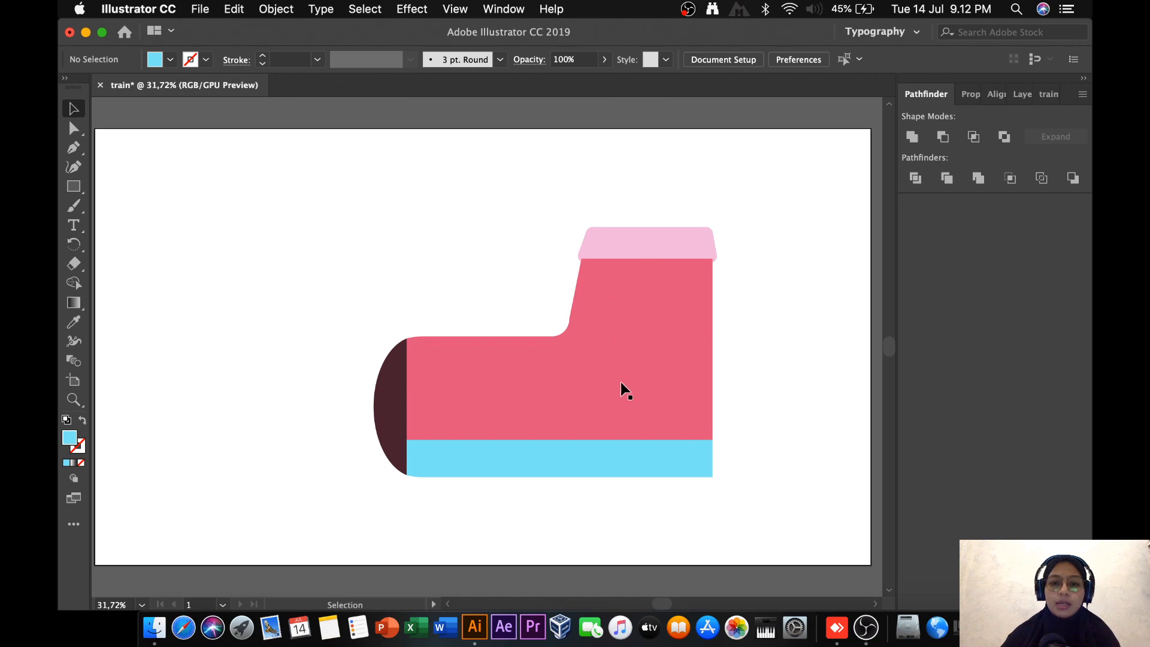
Send the pink body to the back of the stacking order, behind the window and roof.
left_click(591, 371)
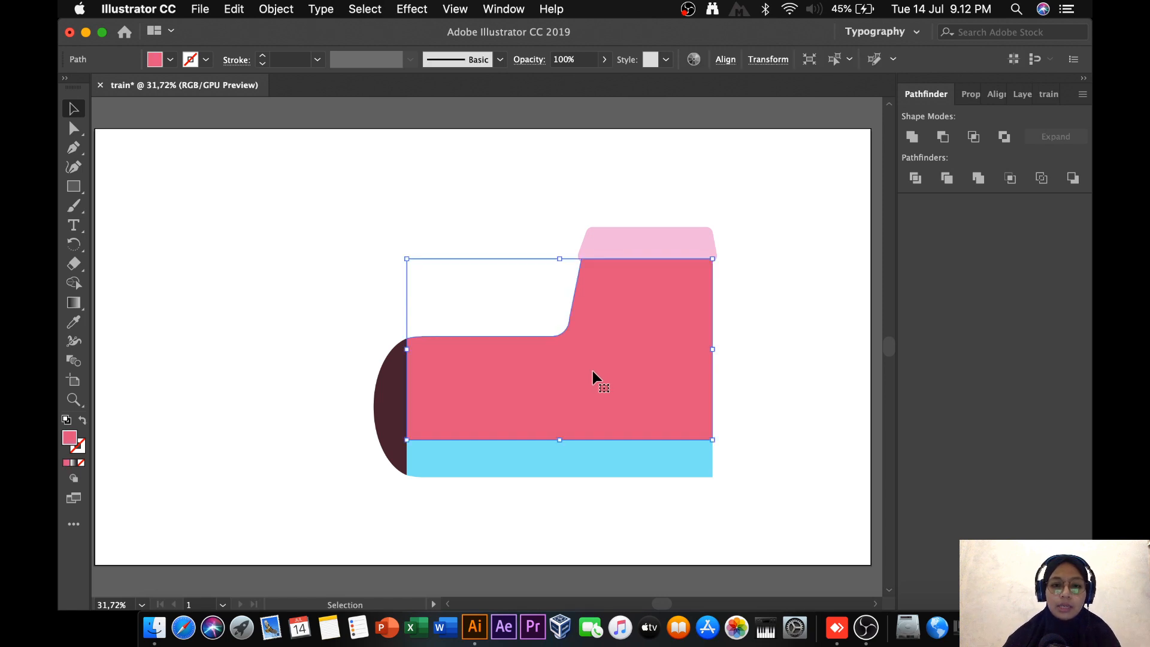
right_click(592, 376)
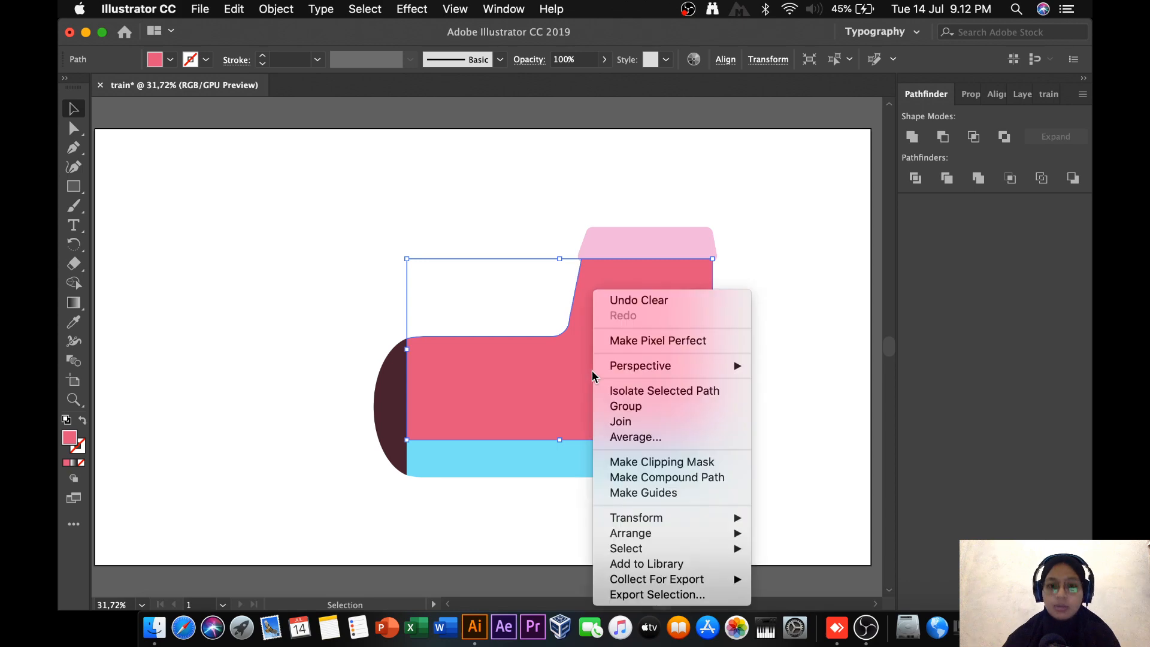
mouse_move(646, 534)
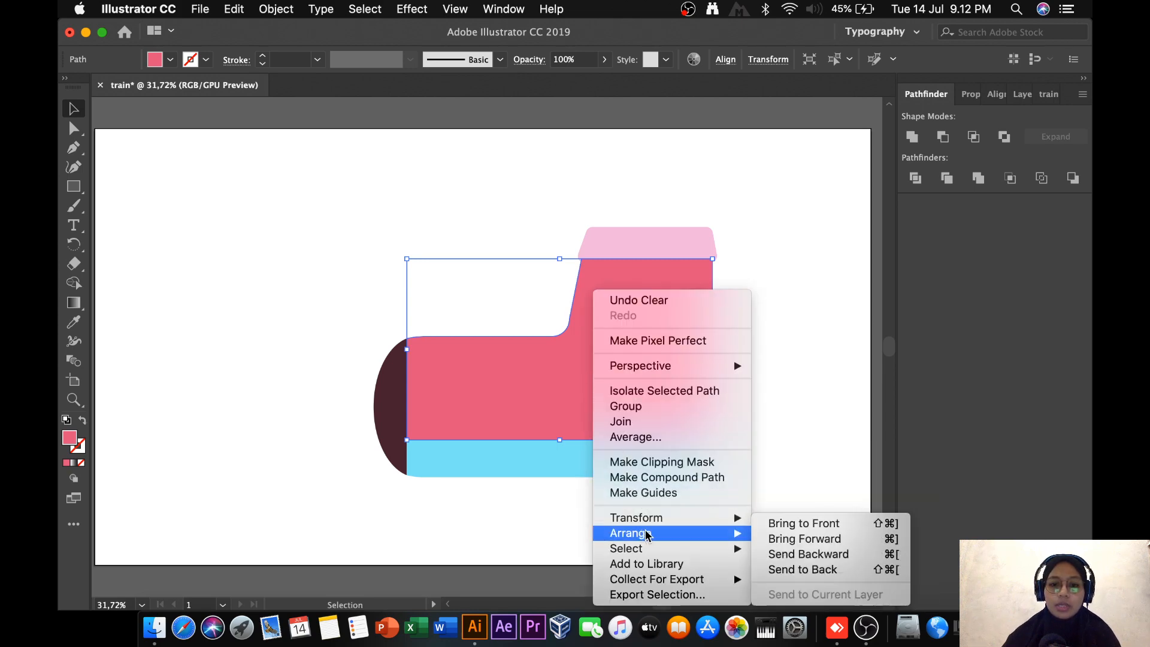
left_click(790, 569)
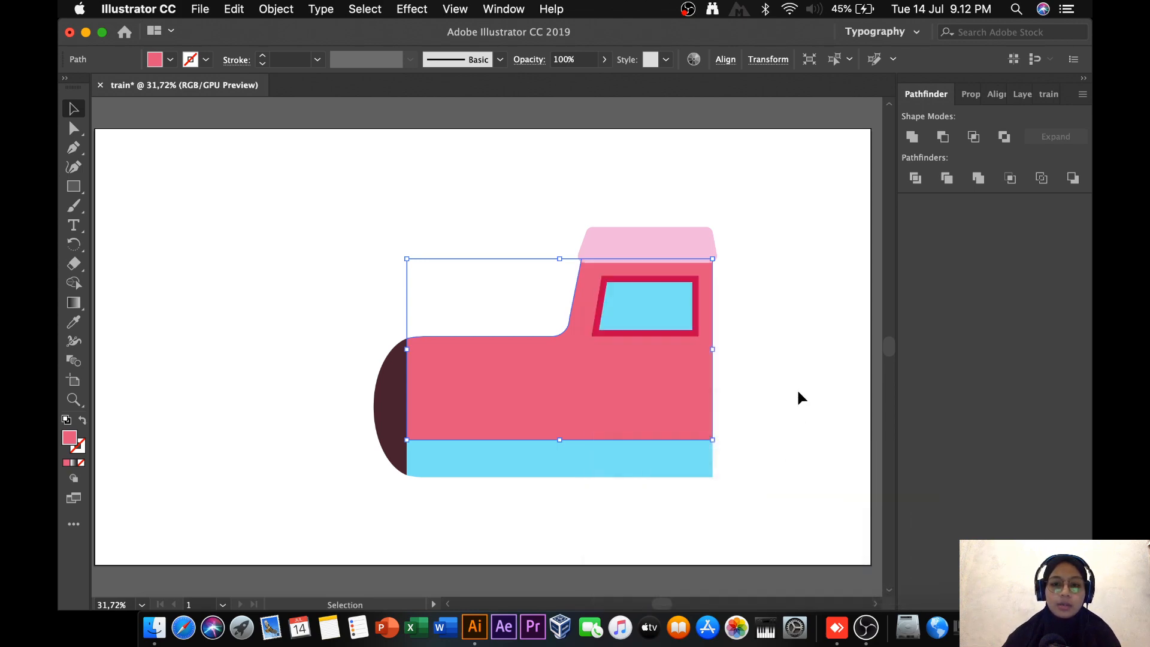
left_click(797, 388)
Recolour the blue strip along the bottom of the locomotive body with the medium plum swatch from the custom colour group.
left_click(681, 452)
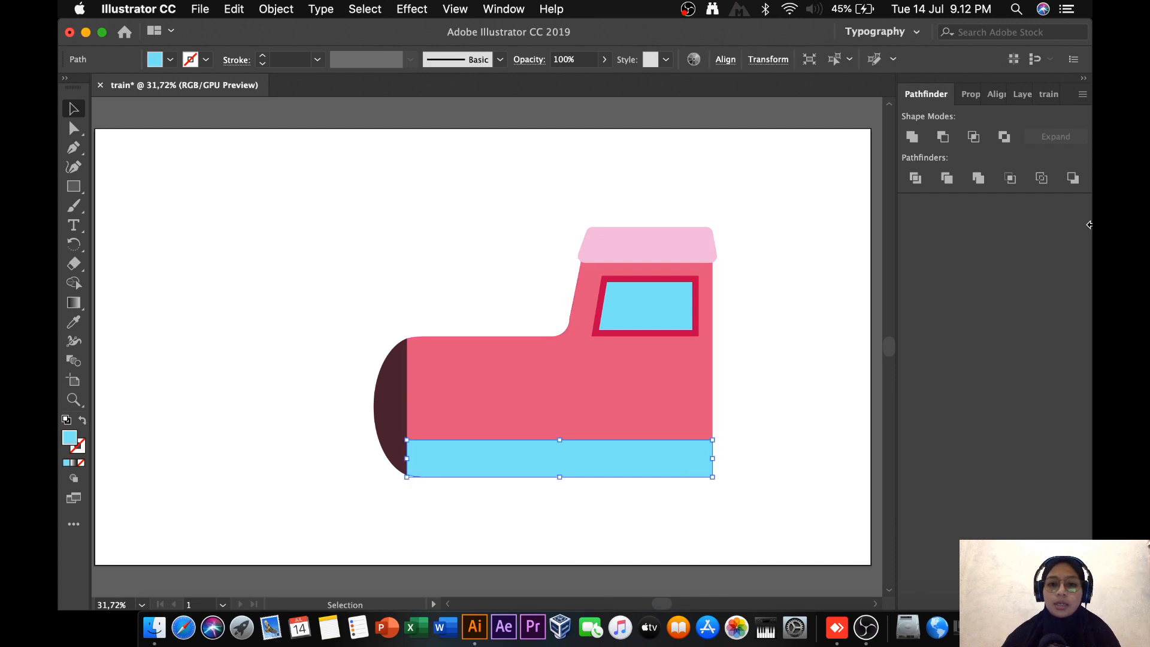
left_click(1049, 95)
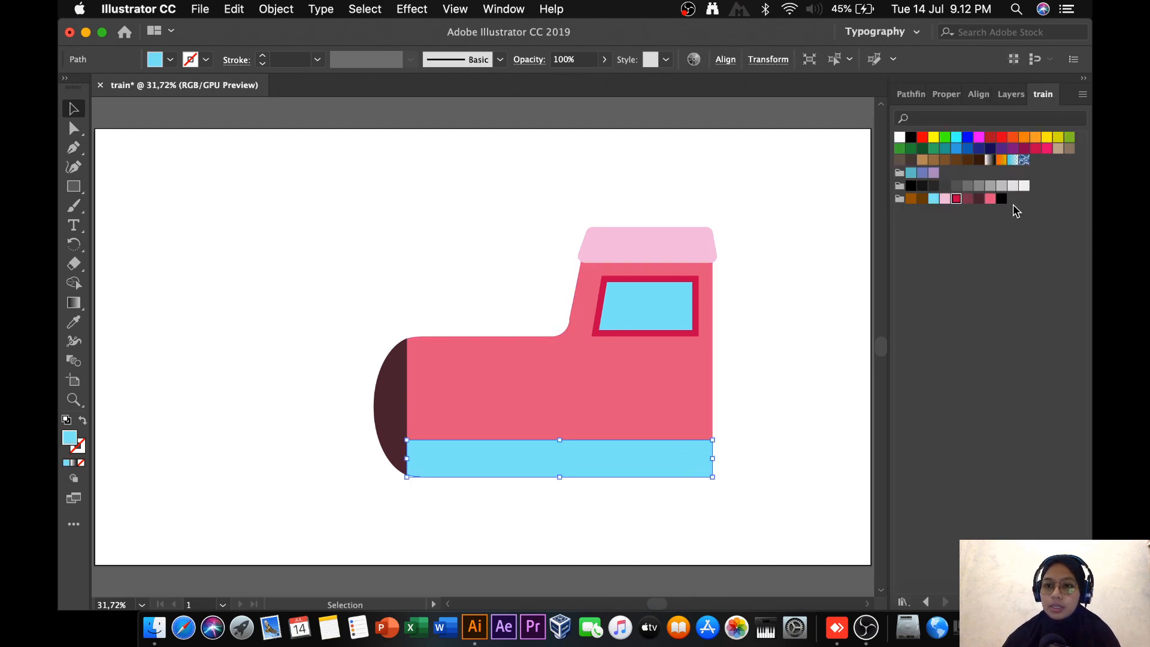
left_click(979, 200)
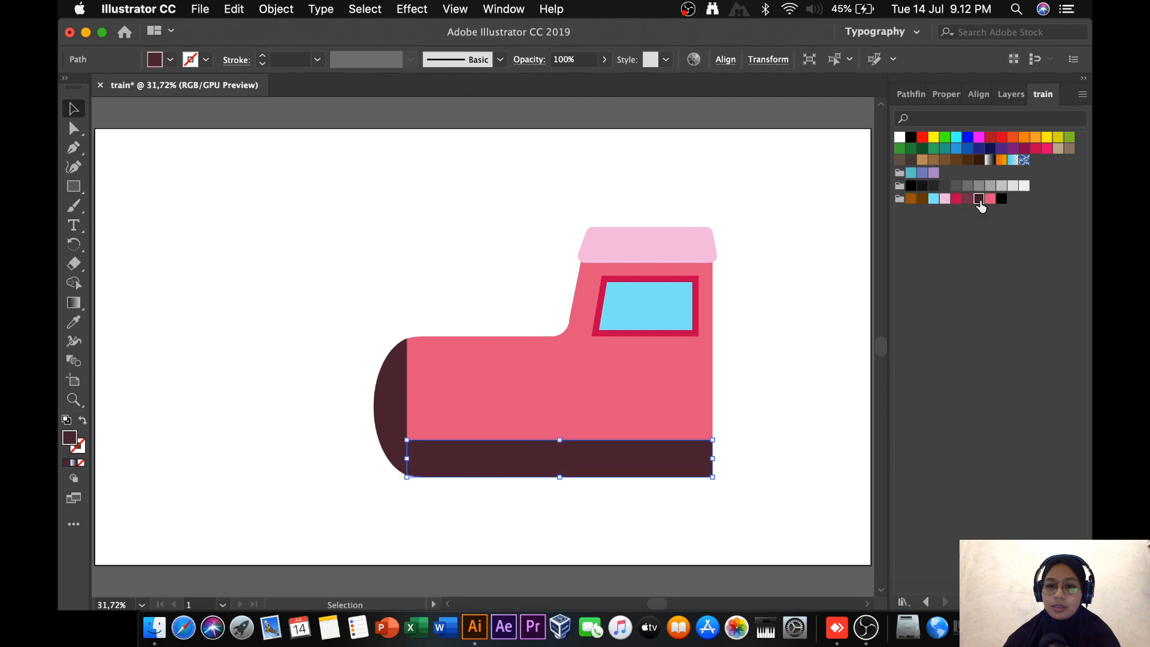
left_click(967, 200)
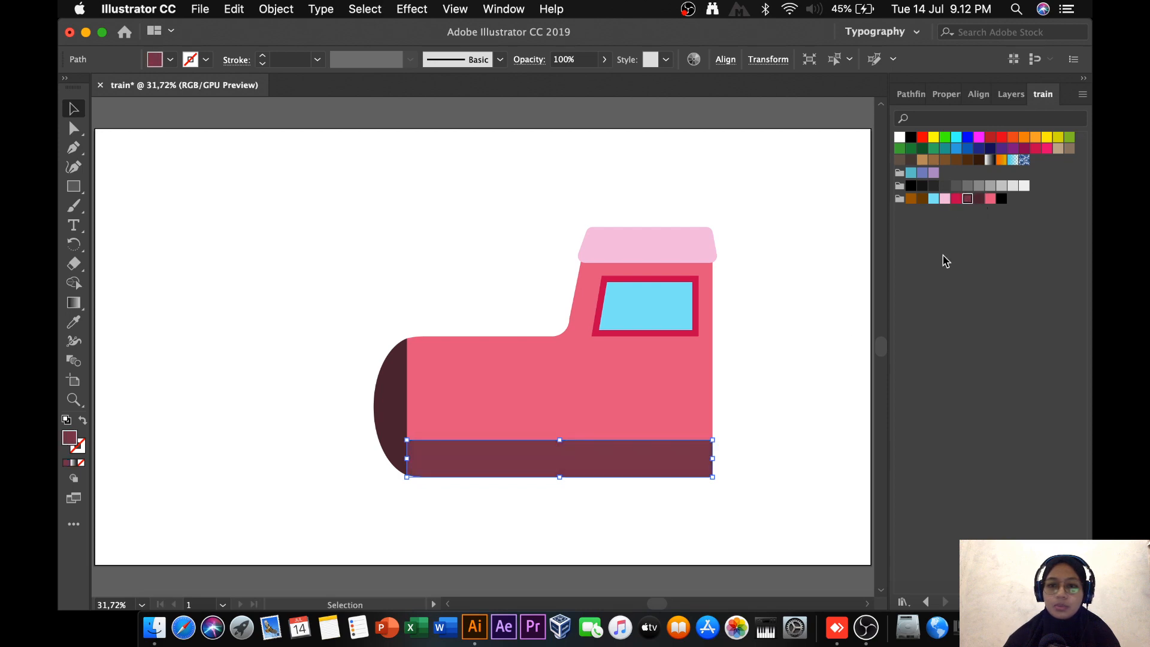
left_click(737, 353)
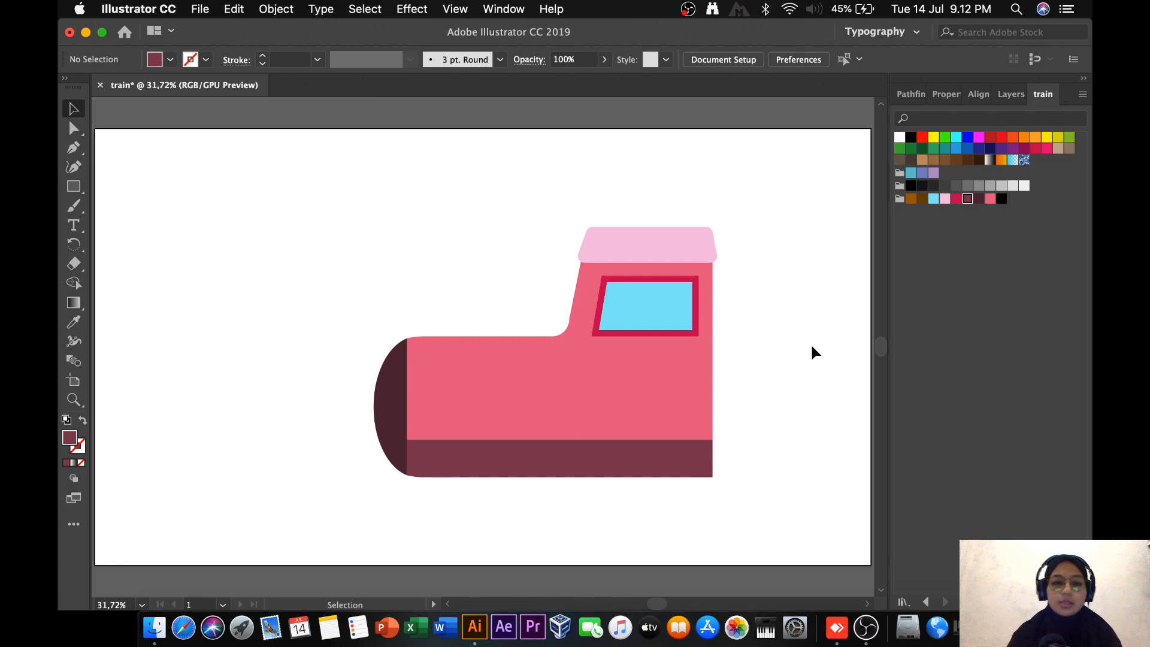
Draw a circle with the Ellipse tool as the rear wheel below the cabin and fill it with the dark brown swatch.
left_click(74, 187)
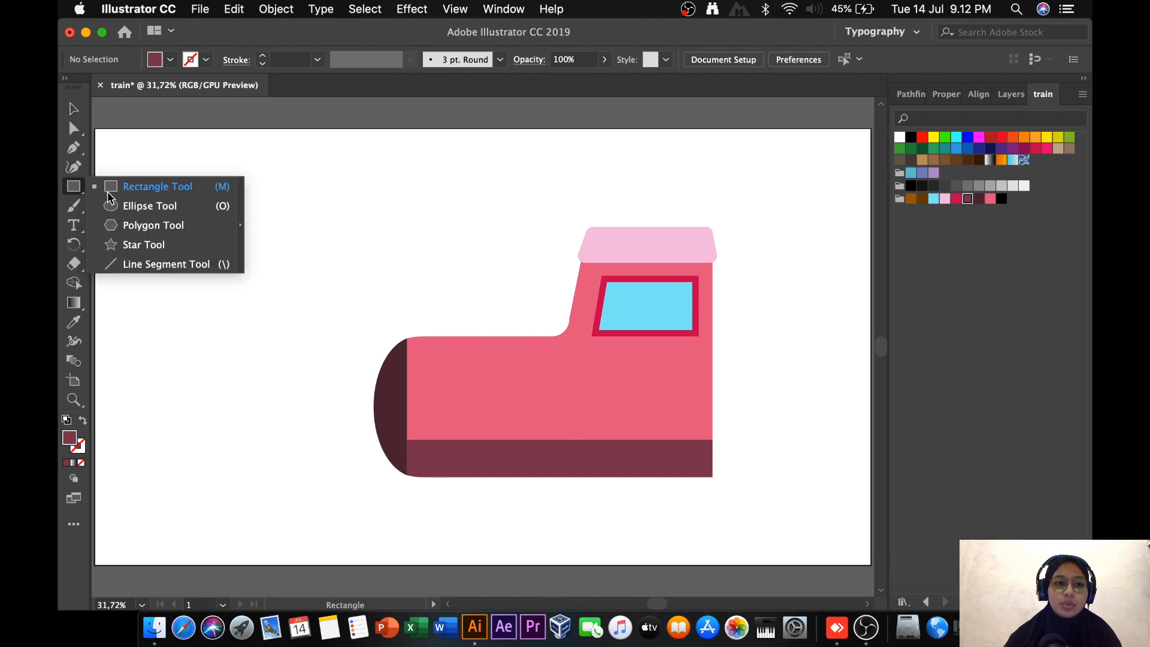
left_click(151, 207)
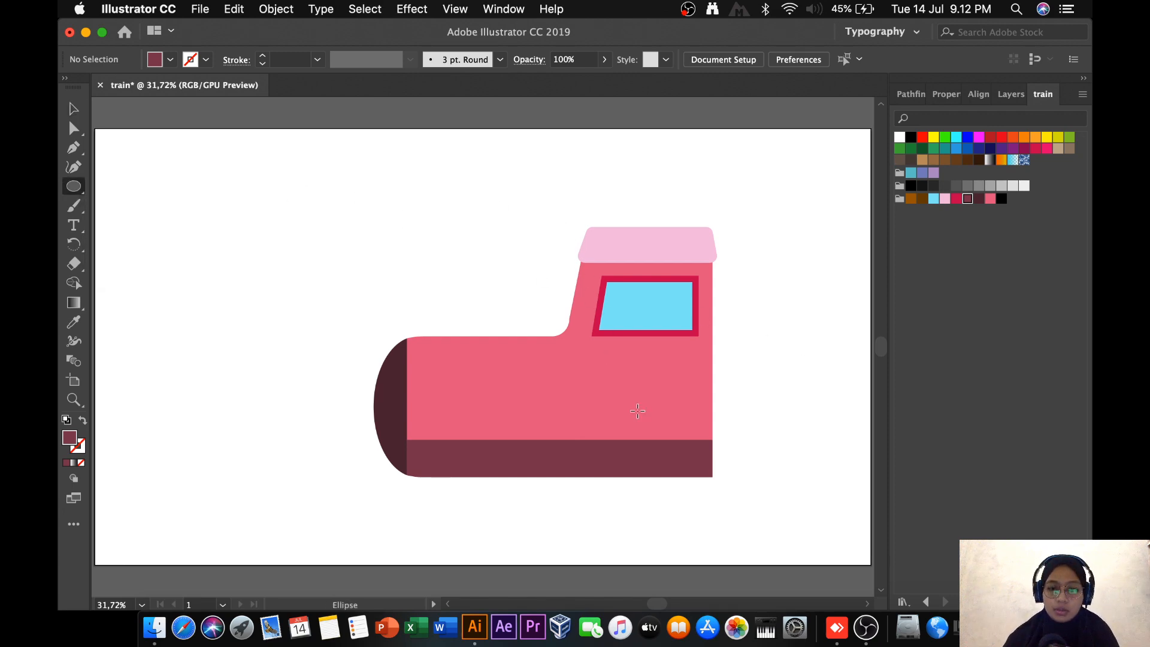
left_click_drag(637, 410, 748, 510)
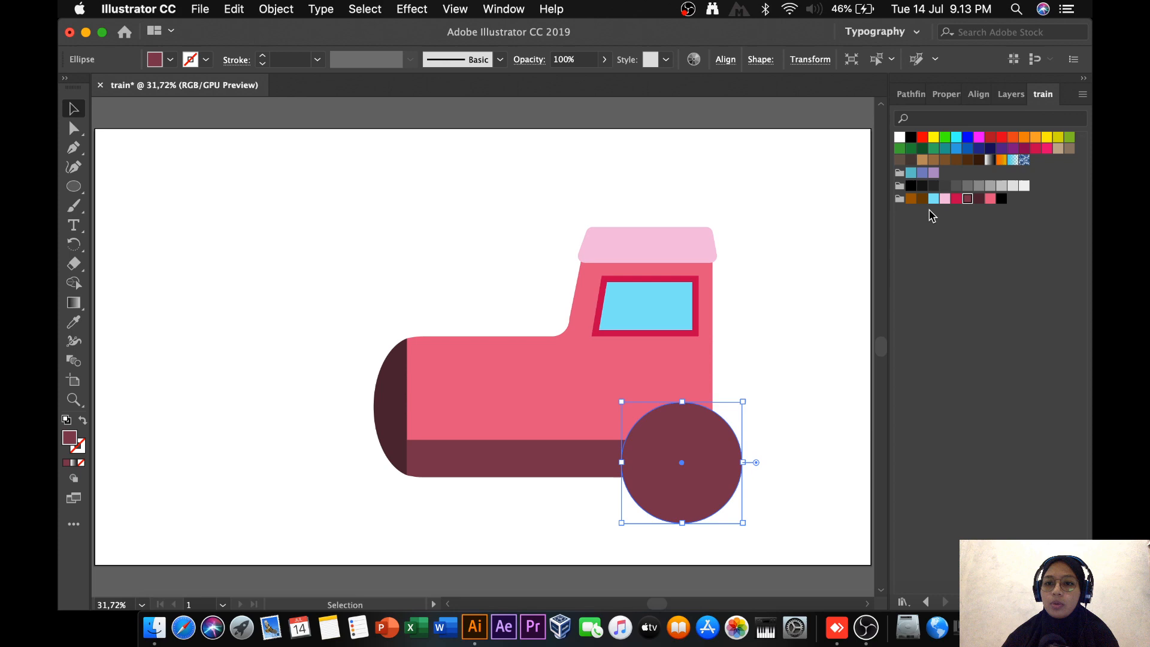
left_click(922, 201)
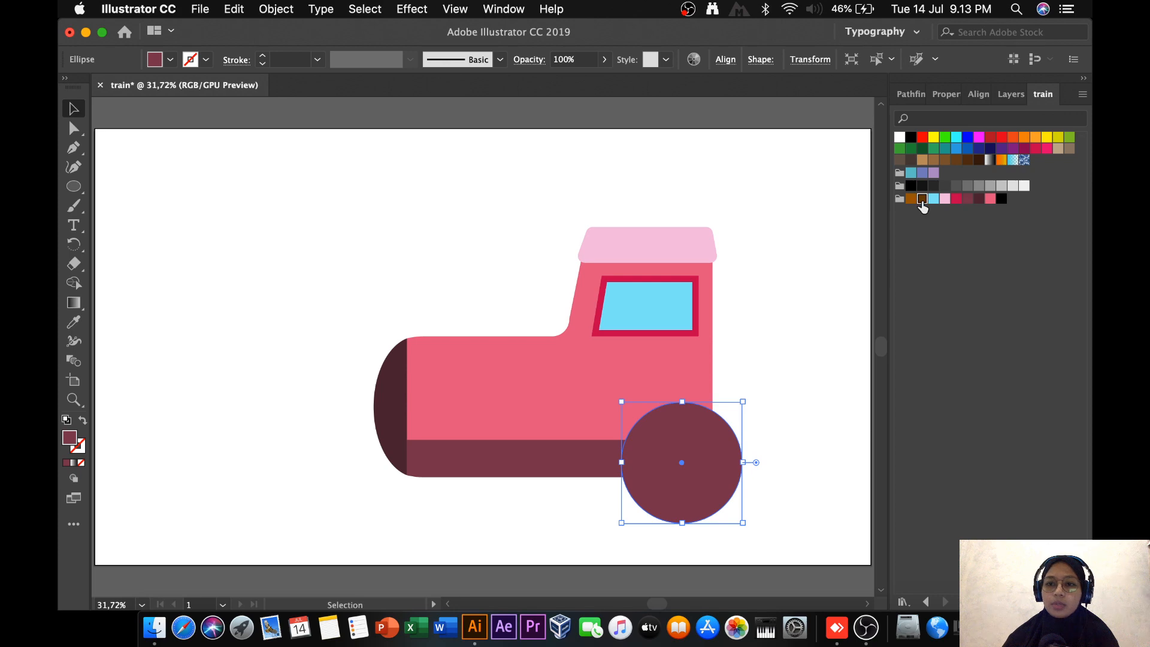
left_click(777, 363)
left_click(694, 479)
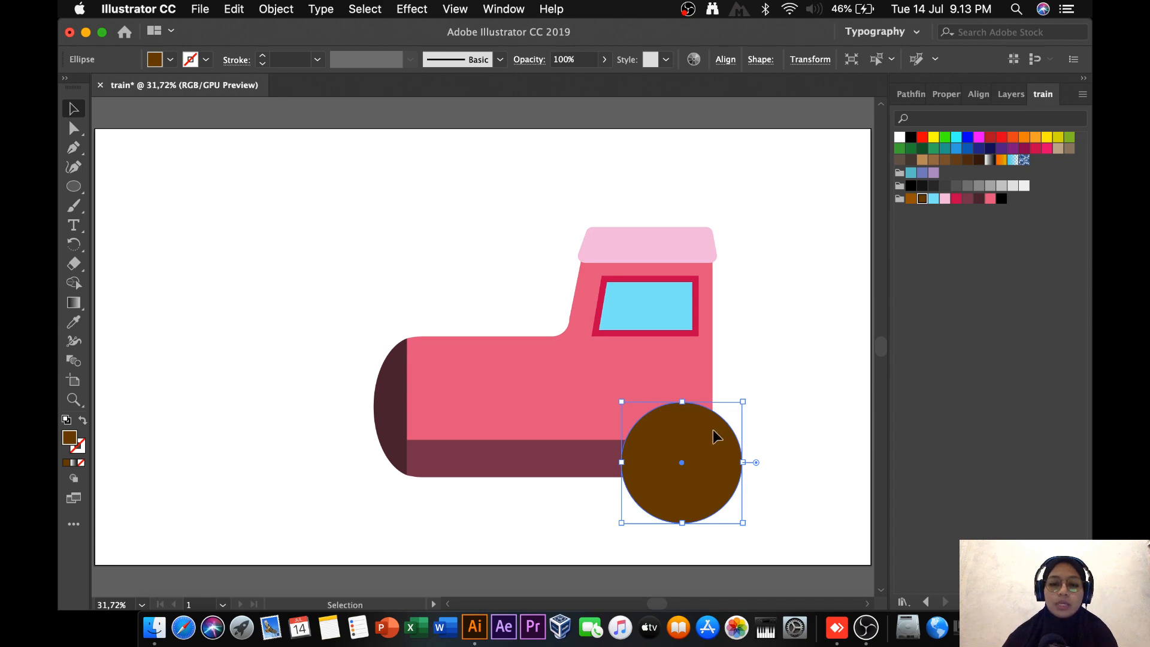
Add a smaller copy of the wheel circle on top of the rear wheel as its hub, filled with the lighter brown swatch.
left_click_drag(716, 435, 520, 460)
left_click_drag(488, 512, 681, 485)
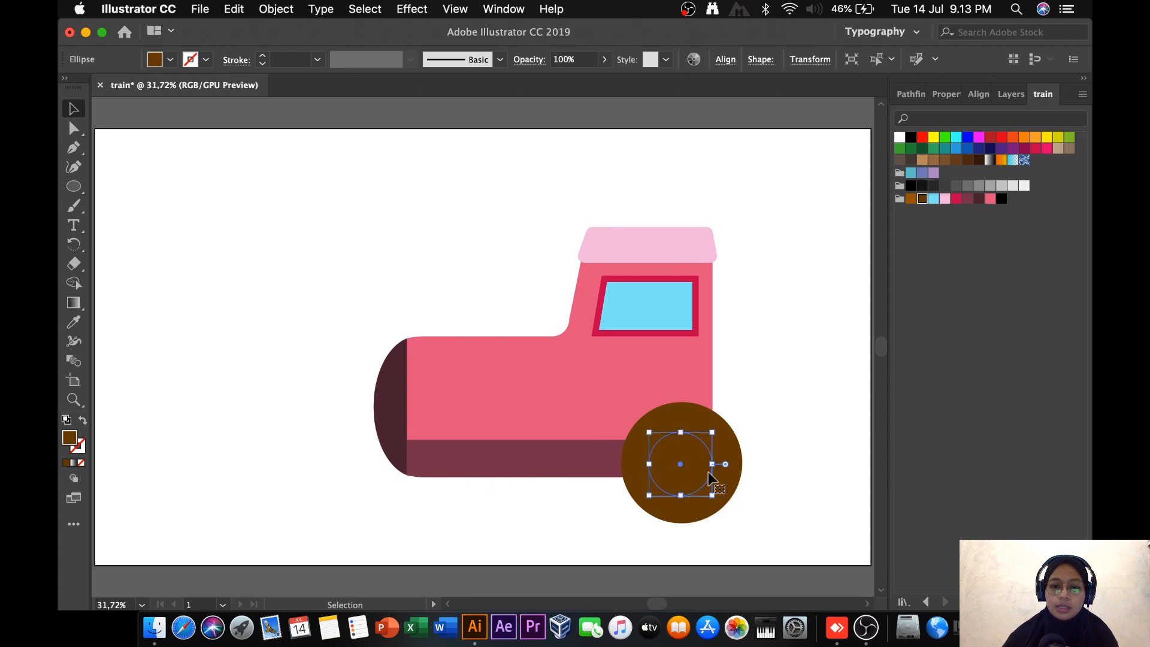
left_click(911, 198)
left_click_drag(711, 432, 709, 444)
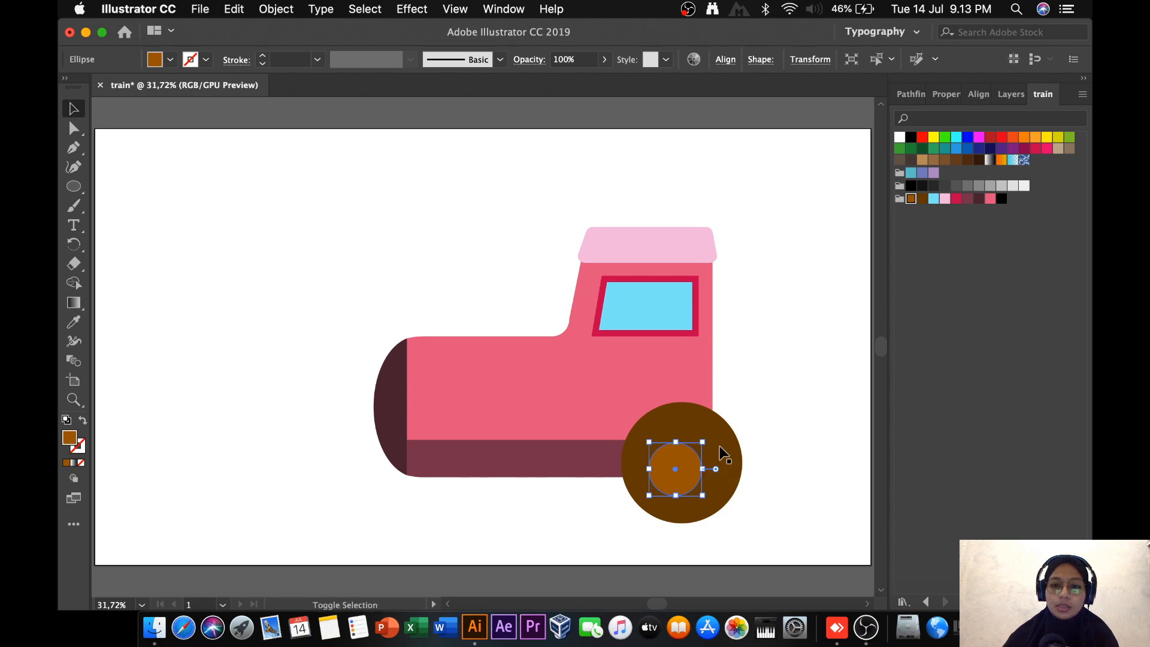
Align the rear wheel's outer circle and hub to each other's horizontal and vertical centres.
left_click(720, 448, "shift")
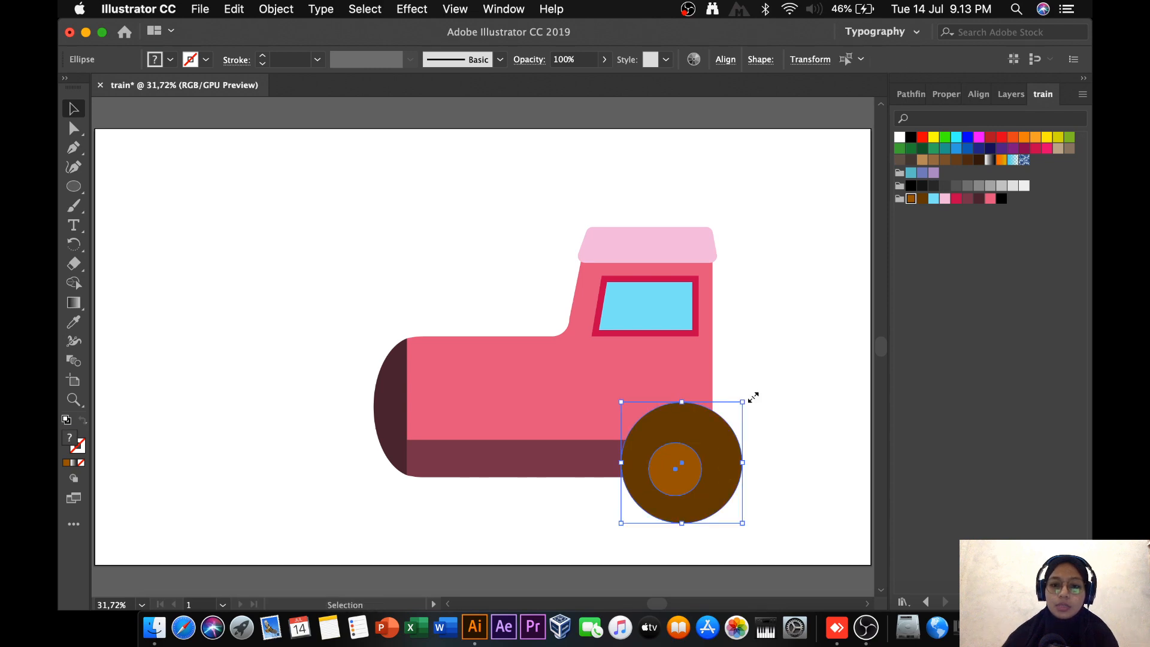
left_click(979, 95)
left_click(942, 139)
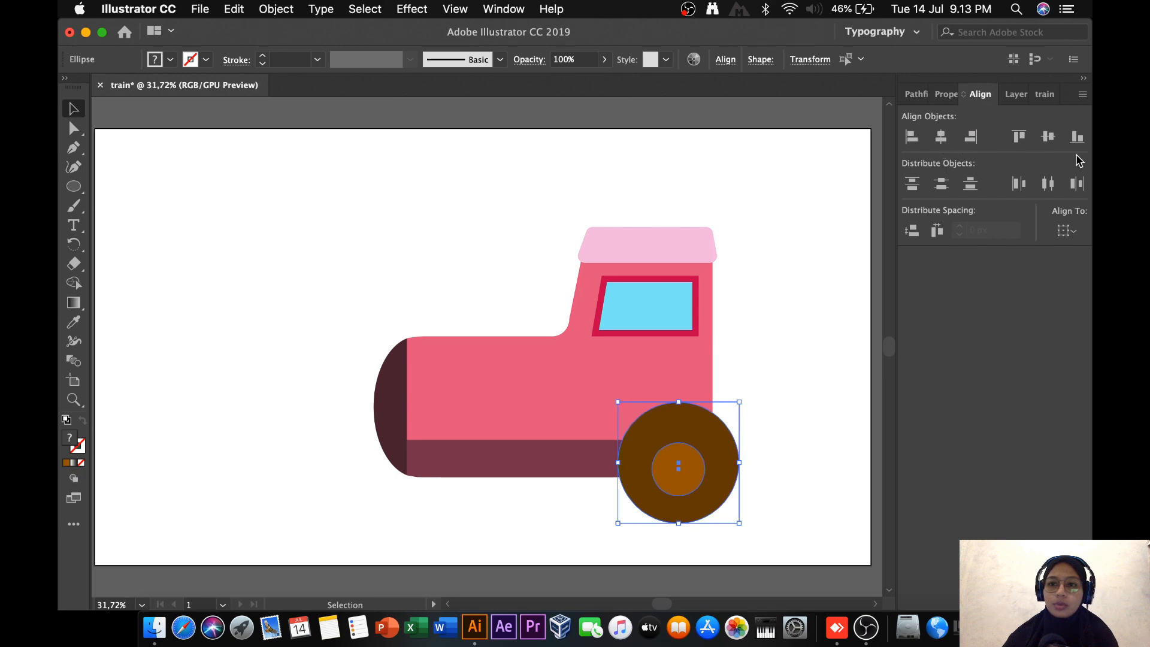
left_click(1048, 137)
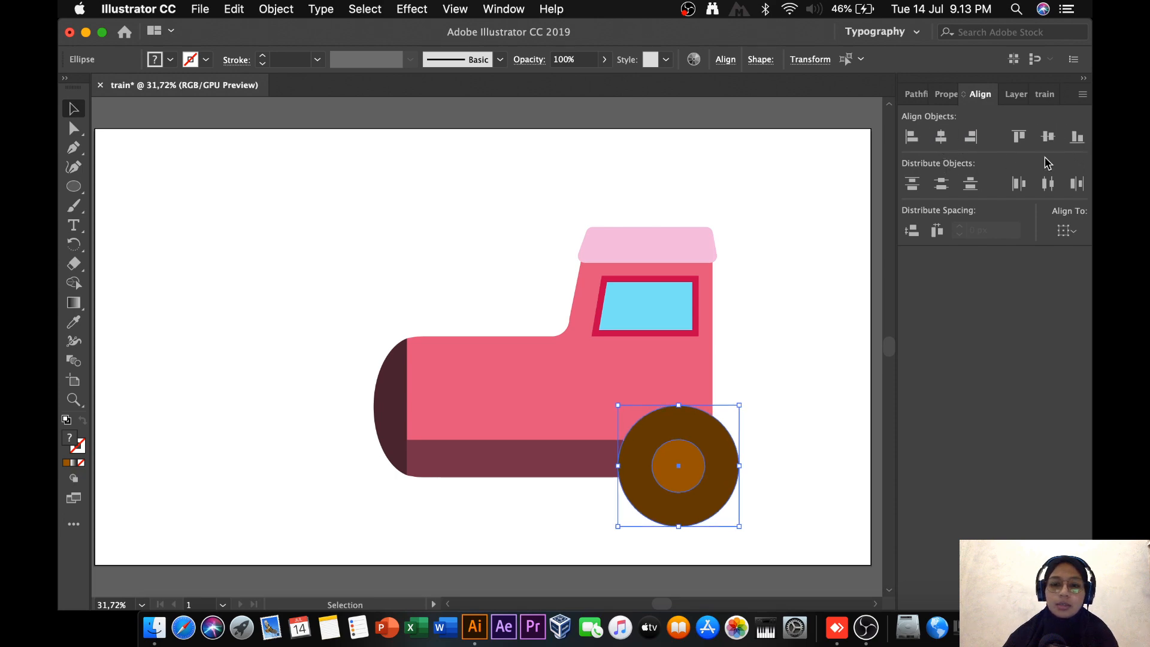
left_click(794, 400)
Duplicate the rear wheel's outer circle and hub together, placing the copy directly in front of it.
left_click_drag(618, 490, 608, 457)
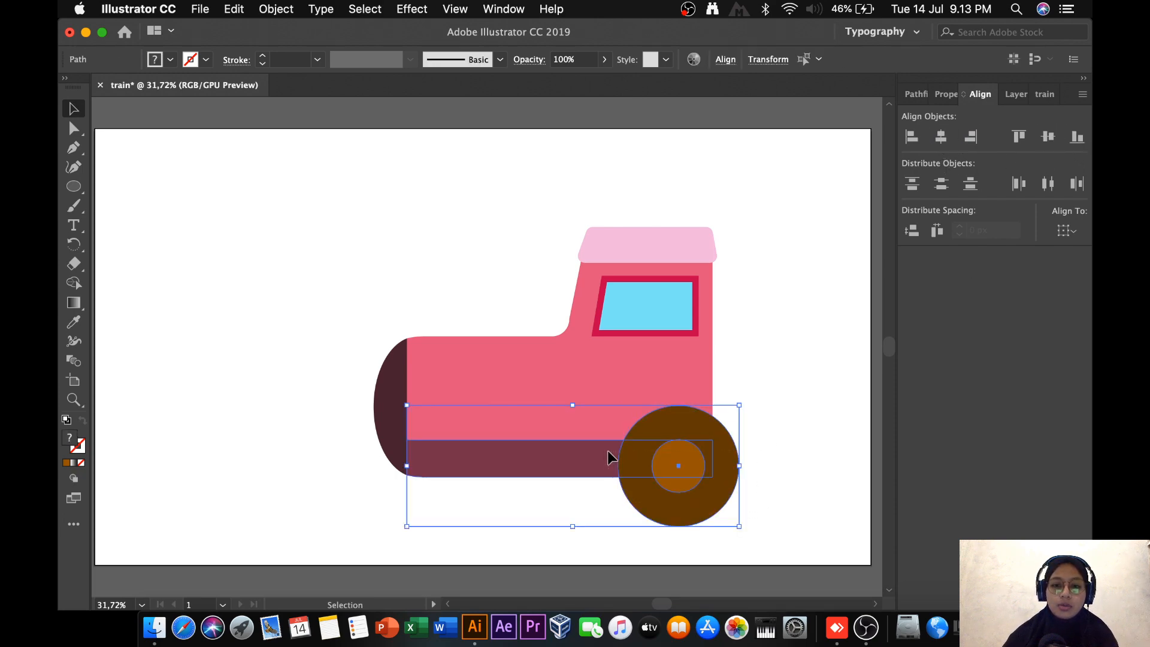
left_click(754, 484)
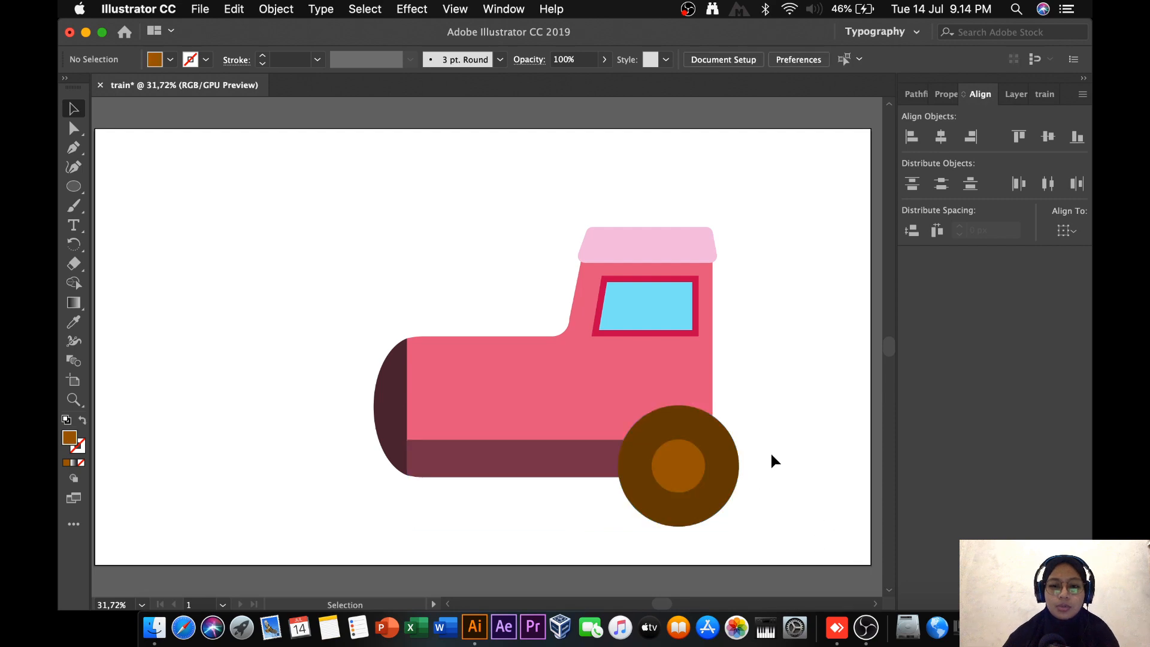
left_click(709, 462)
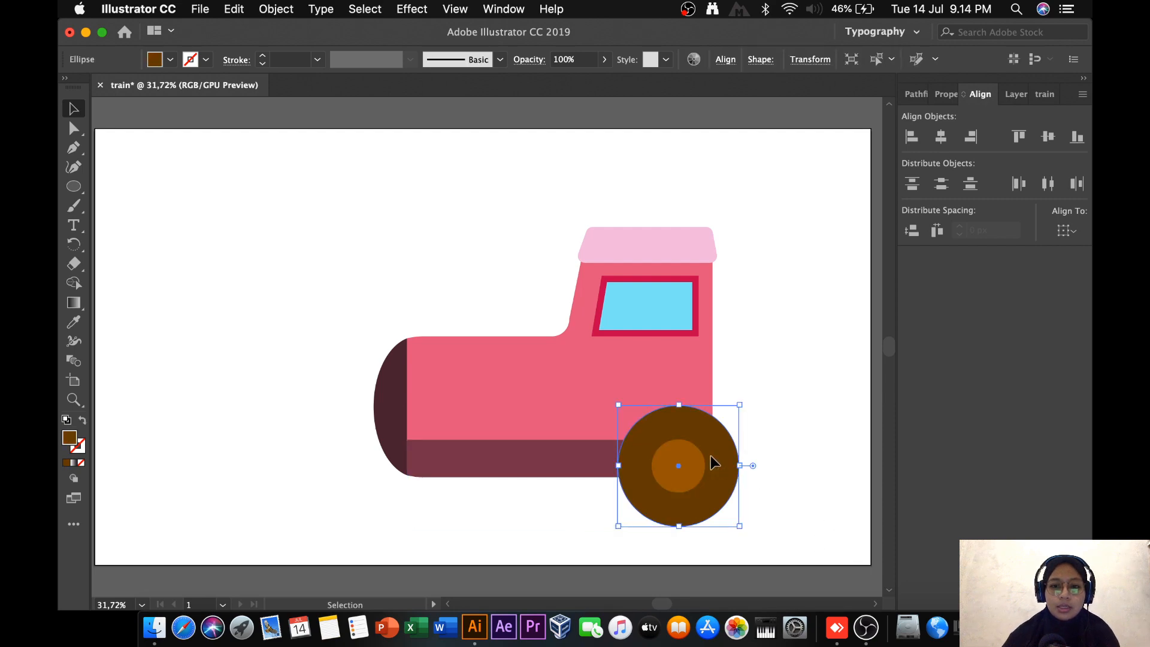
left_click(683, 475, "shift")
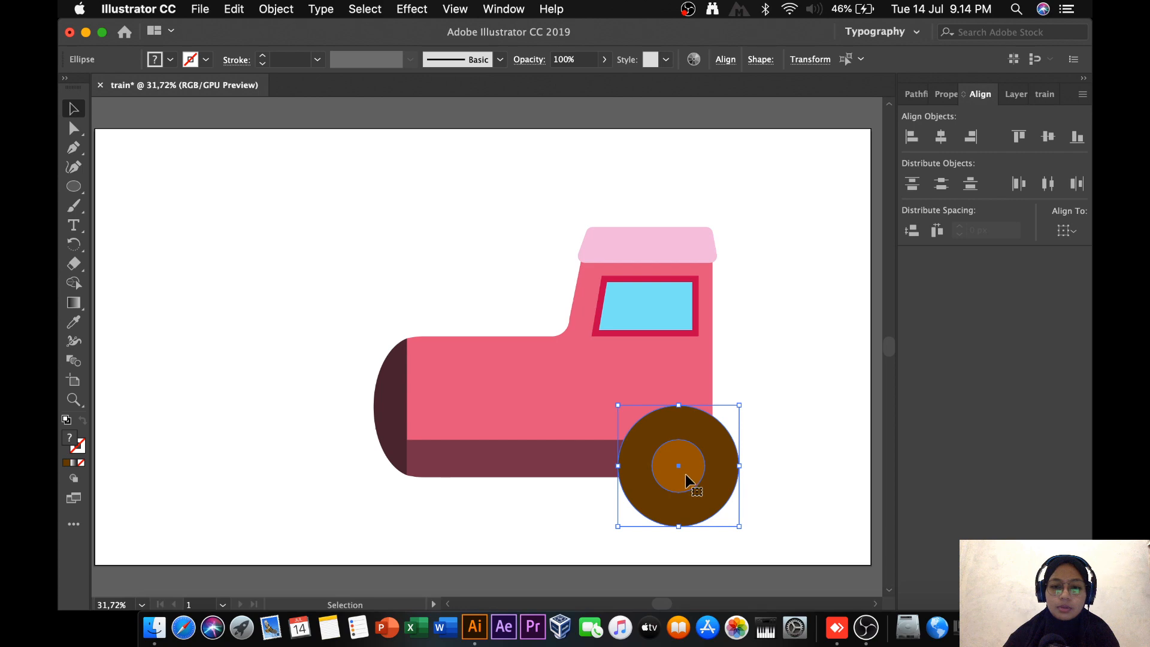
left_click_drag(686, 473, 560, 476)
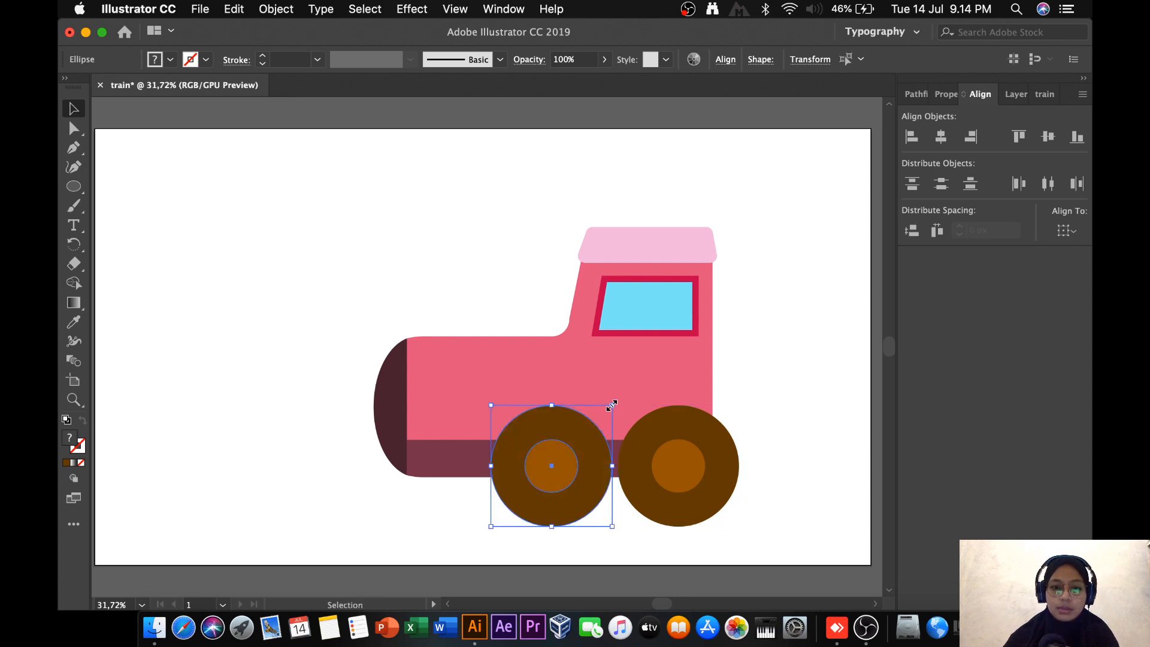
Scale the copied wheel down, place it beside the rear wheel, and duplicate it once more towards the front of the body.
left_click_drag(611, 405, 579, 437)
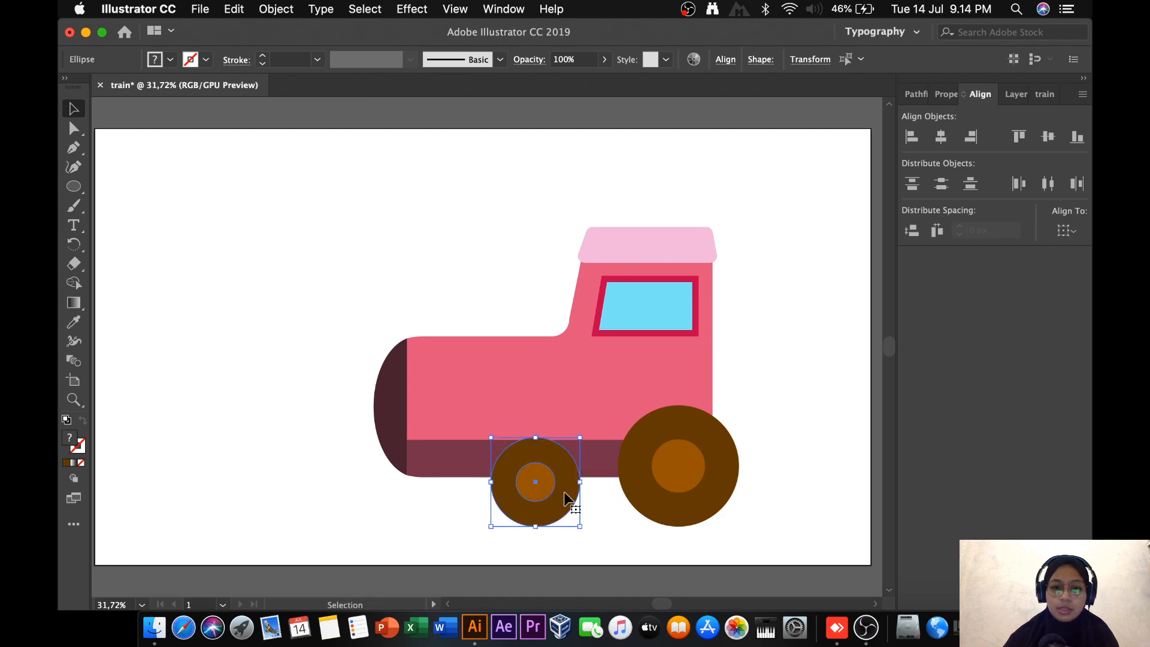
left_click_drag(566, 497, 589, 498)
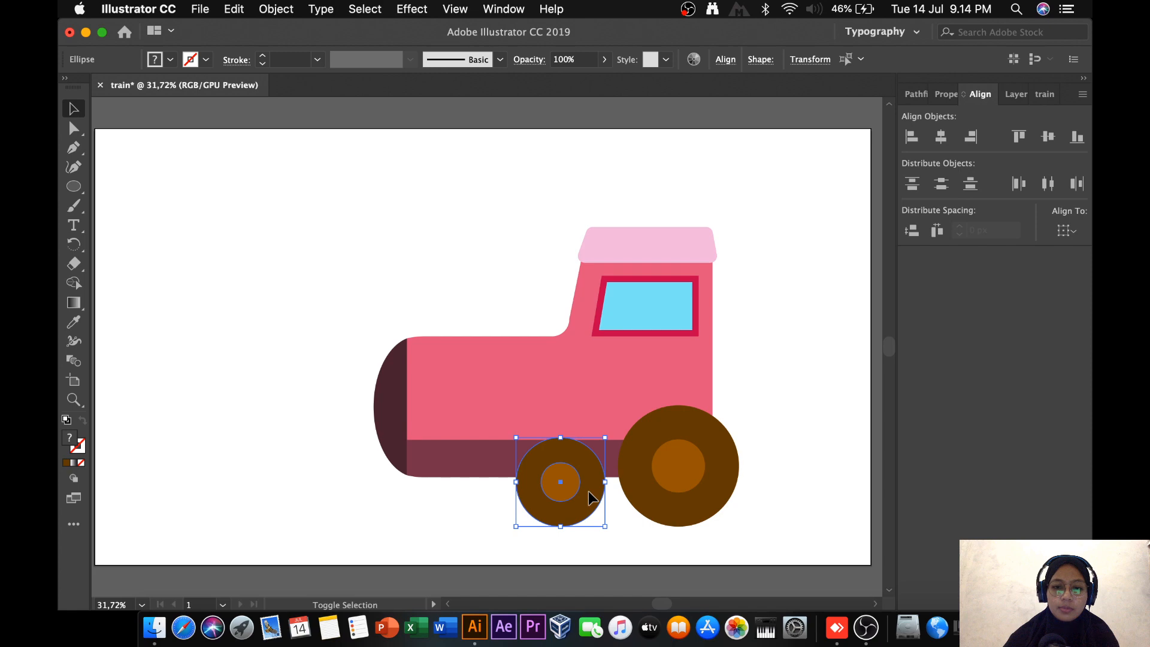
left_click_drag(588, 492, 495, 488)
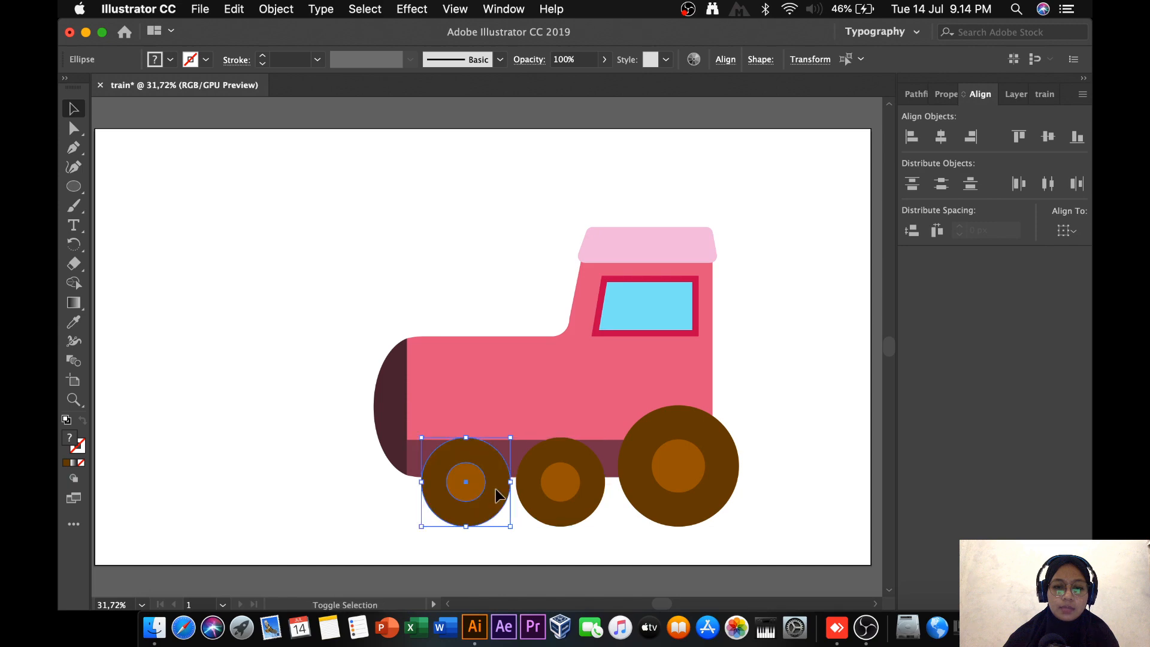
left_click(791, 422)
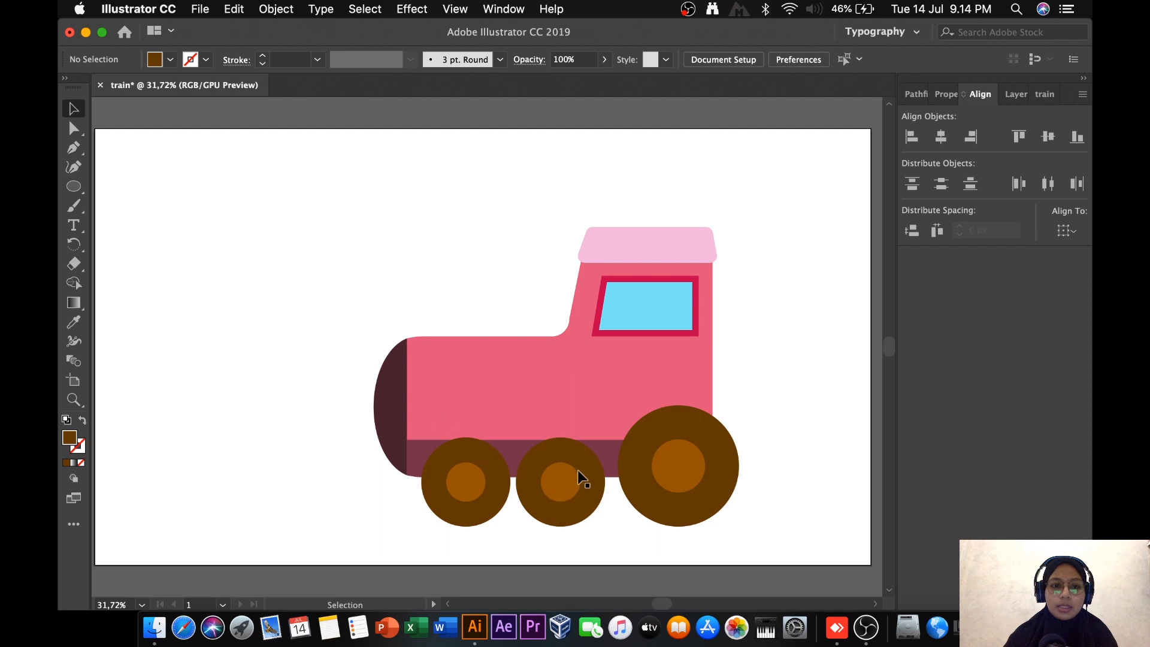
Copy the middle wheel's hub to the empty area ahead of the train, make it slightly smaller and fill it black.
left_click(556, 484)
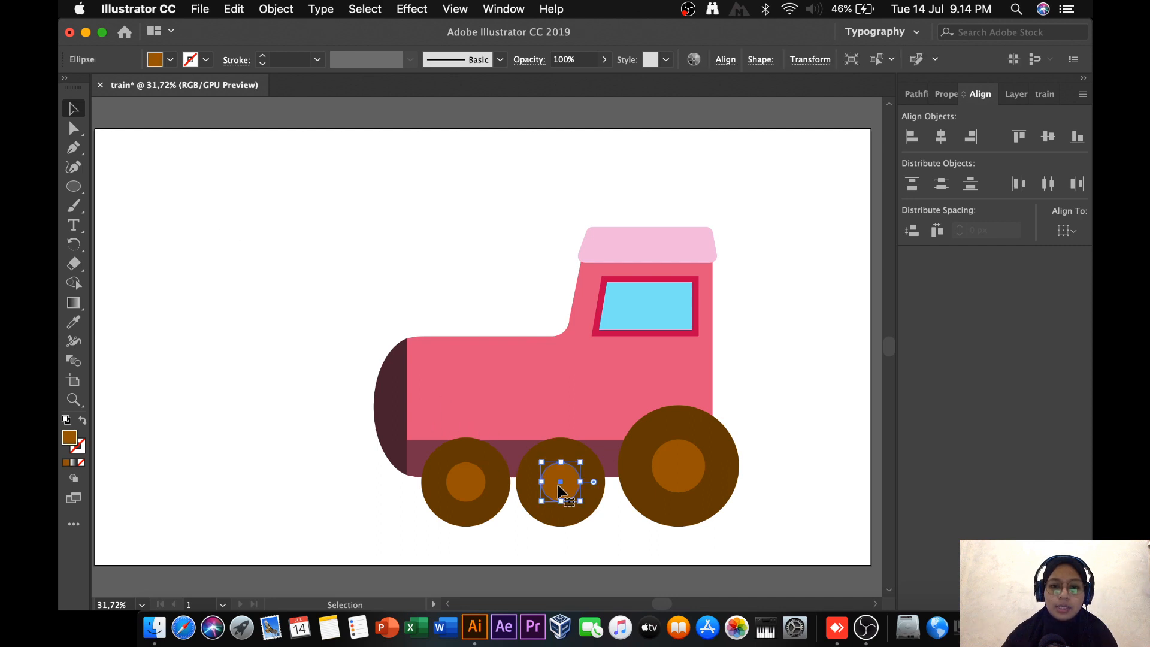
left_click_drag(558, 484, 331, 443)
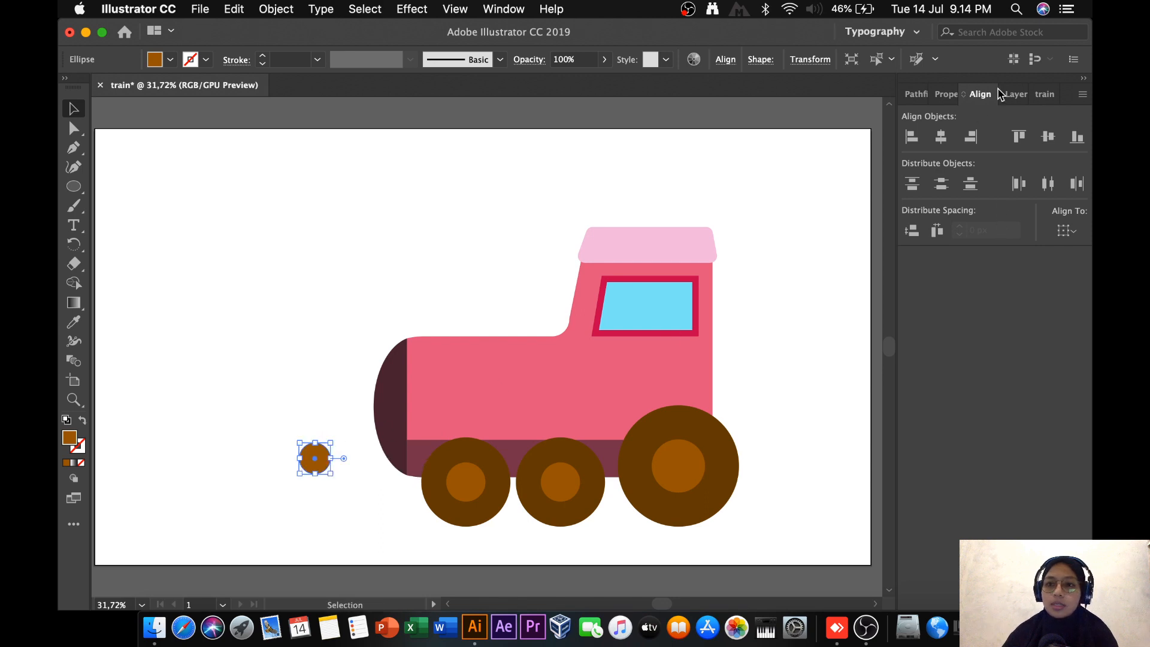
left_click(1044, 94)
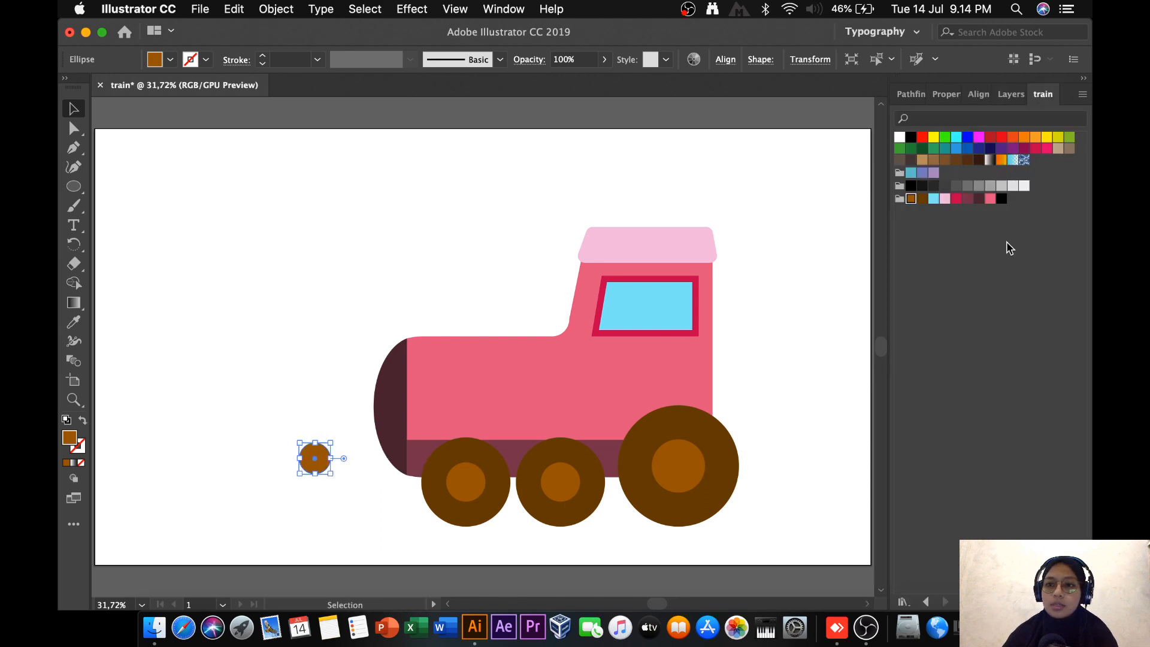
left_click(1002, 199)
Centre the black circle on the middle wheel's hub, copy it onto the front wheel's hub and bring that copy to the front.
left_click_drag(313, 458, 469, 490)
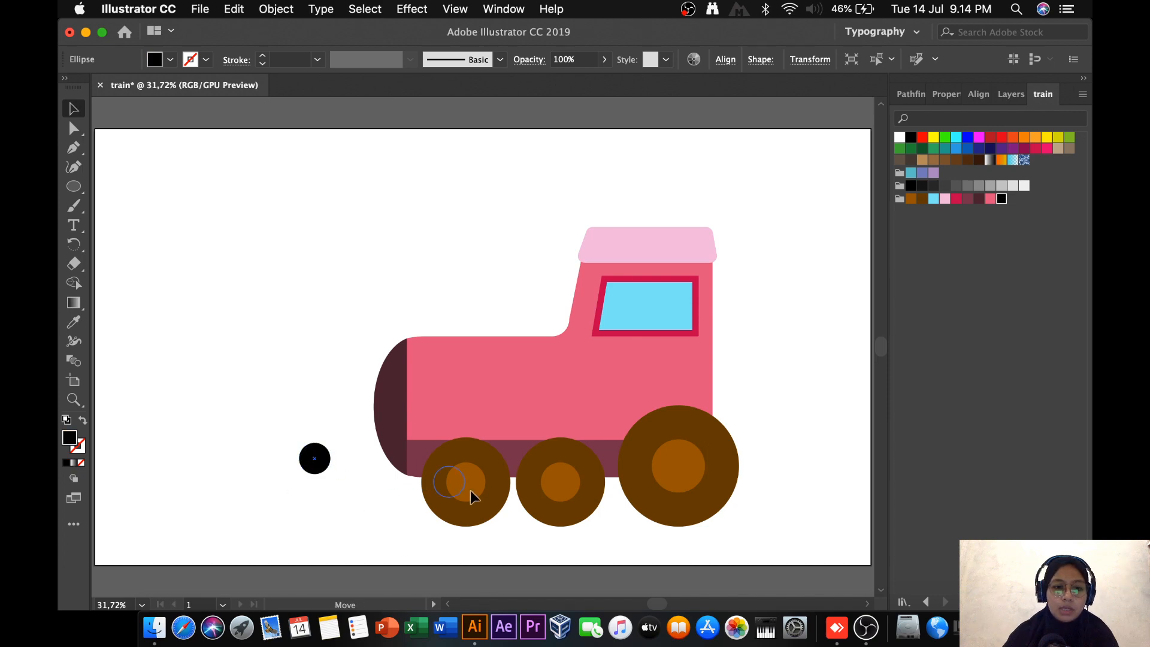
left_click_drag(552, 491, 466, 490)
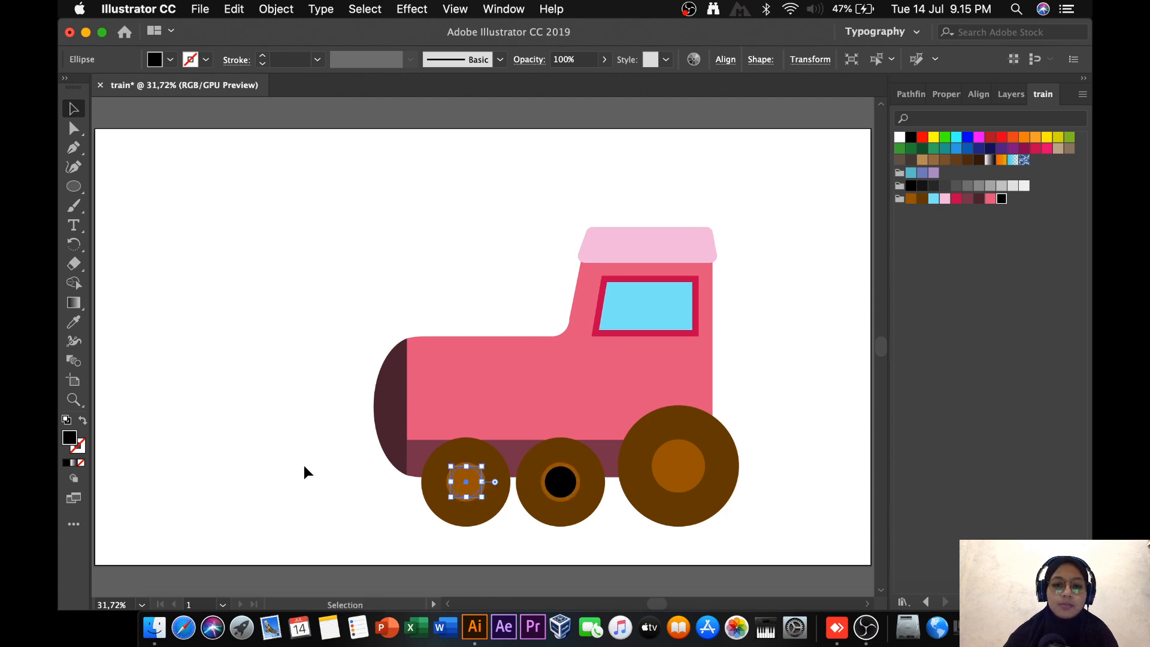
right_click(460, 481)
mouse_move(545, 534)
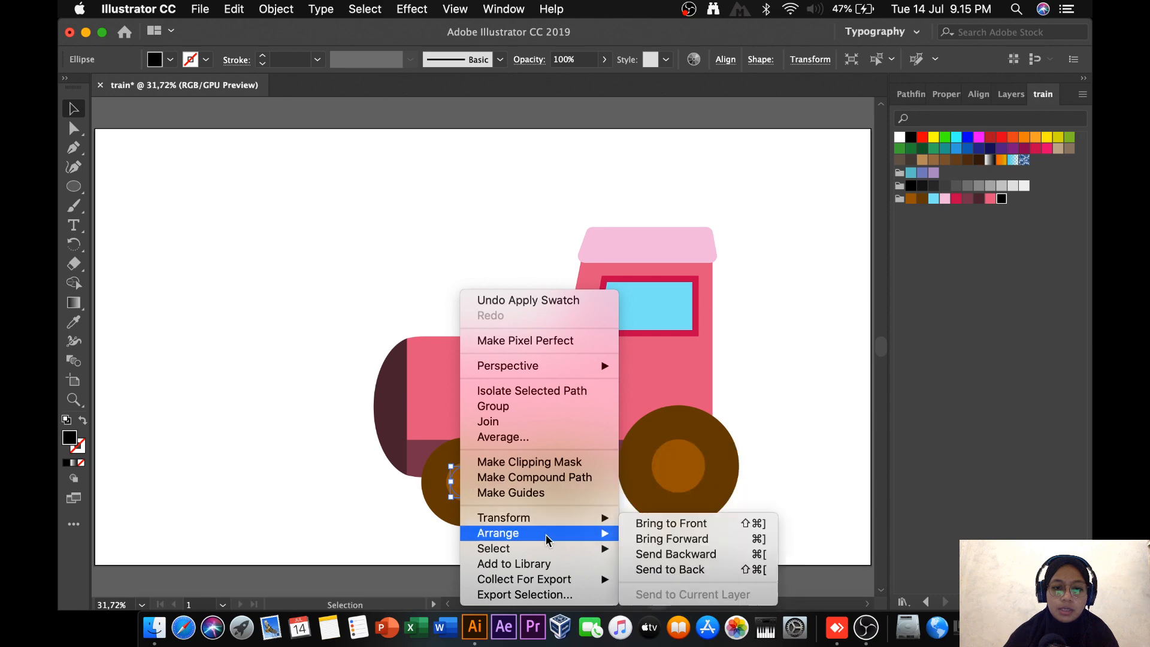
left_click(662, 523)
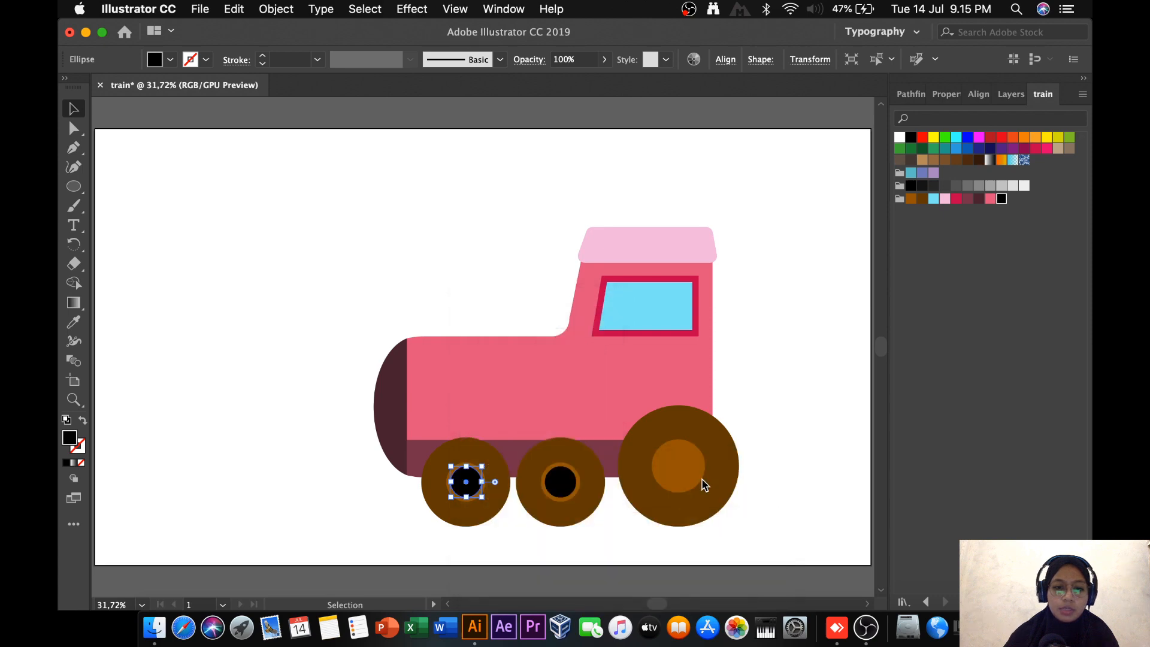
left_click(817, 371)
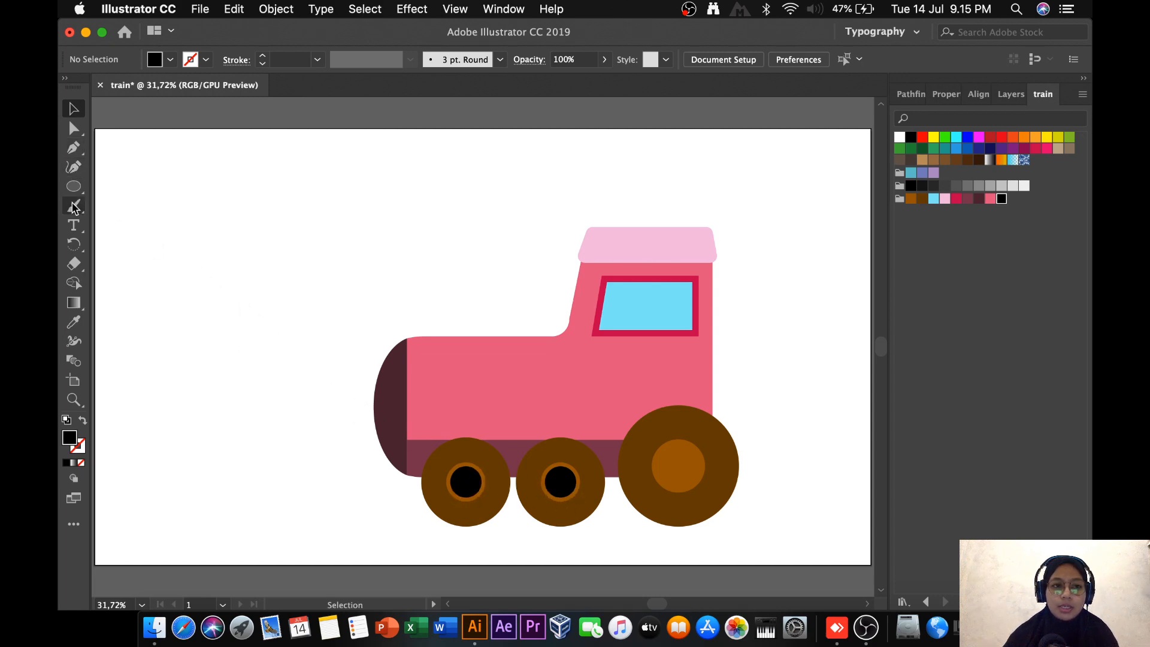
Draw a thin black rectangle as a connecting rod between the black circles of the front and middle wheels.
left_click_drag(73, 187, 150, 190)
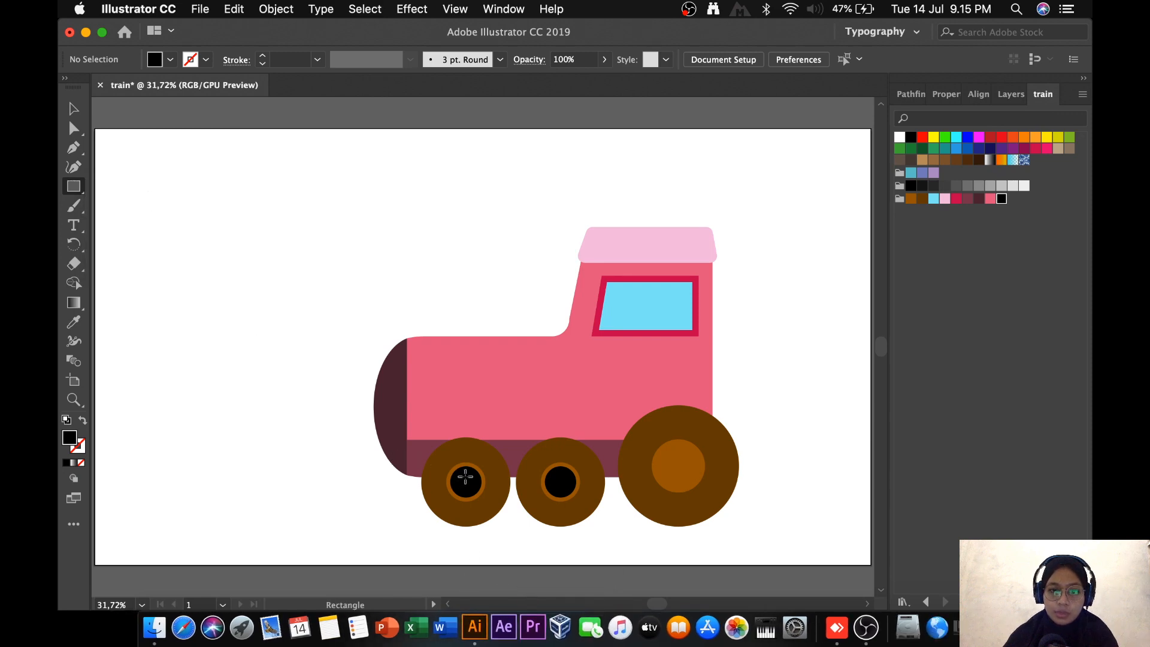
left_click_drag(468, 476, 558, 486)
key("v")
left_click(767, 379)
Unite the two black wheel circles and the connecting rod between them into a single shape.
left_click(574, 486)
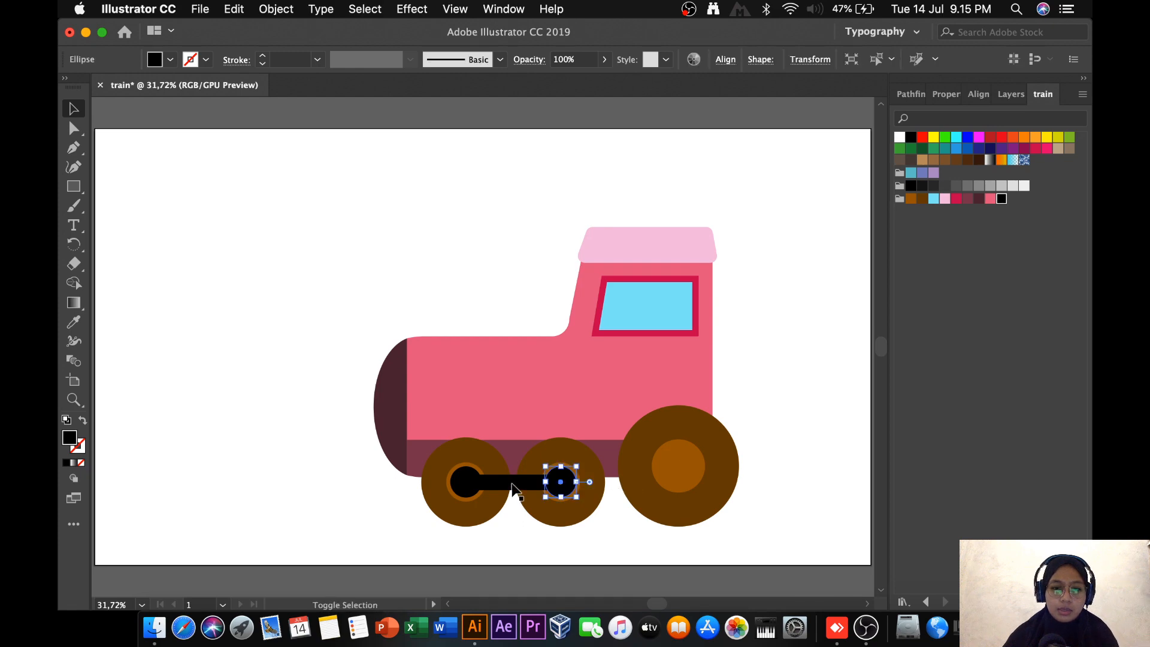
left_click(516, 486, "shift")
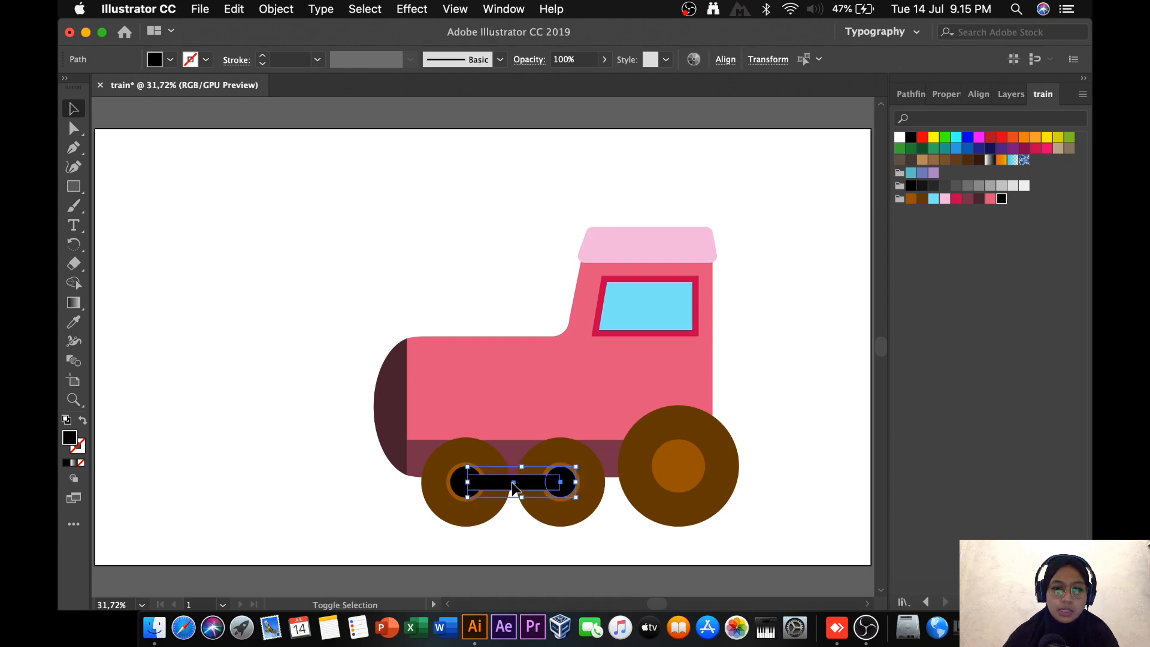
left_click(460, 481, "shift")
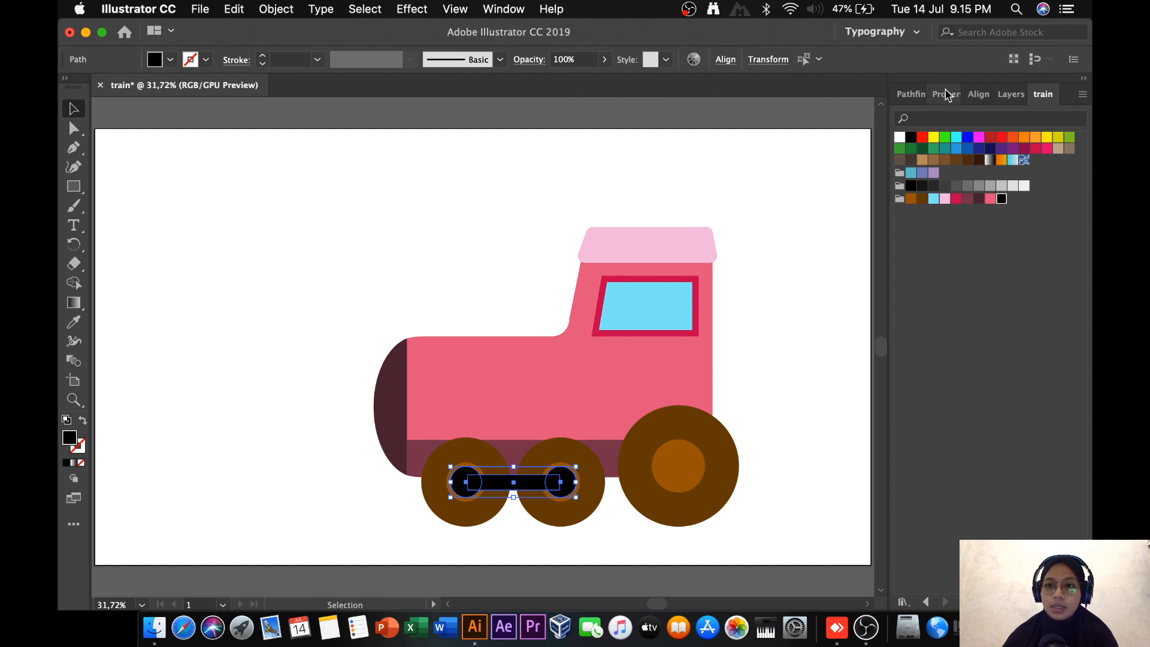
left_click(911, 95)
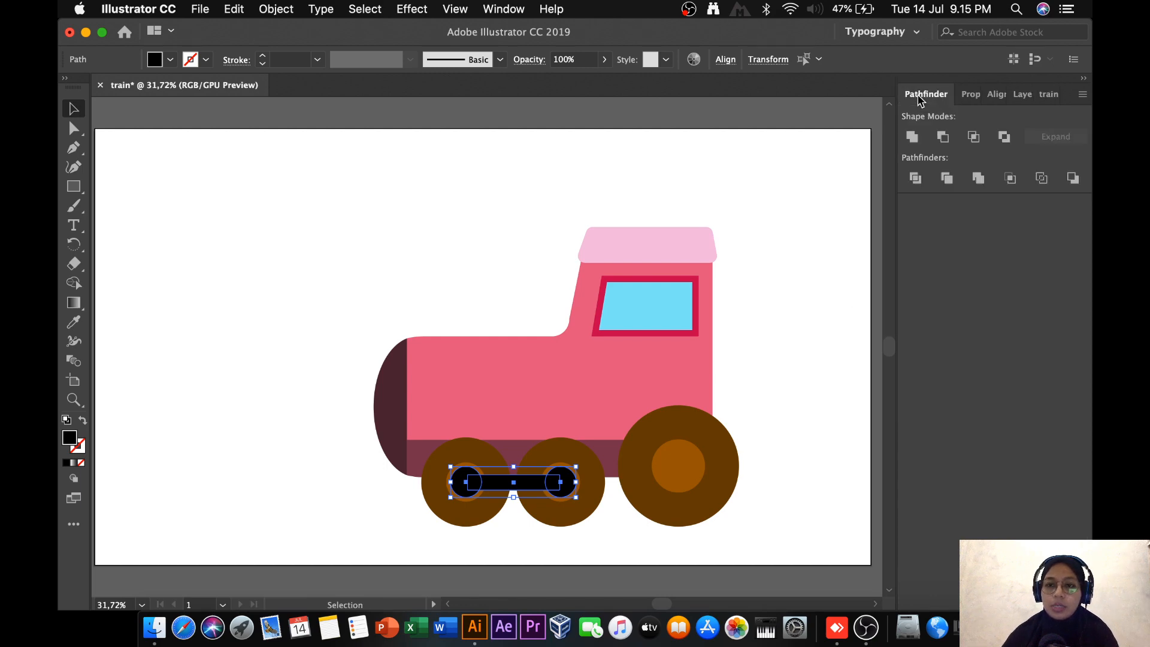
left_click(912, 138)
left_click(789, 336)
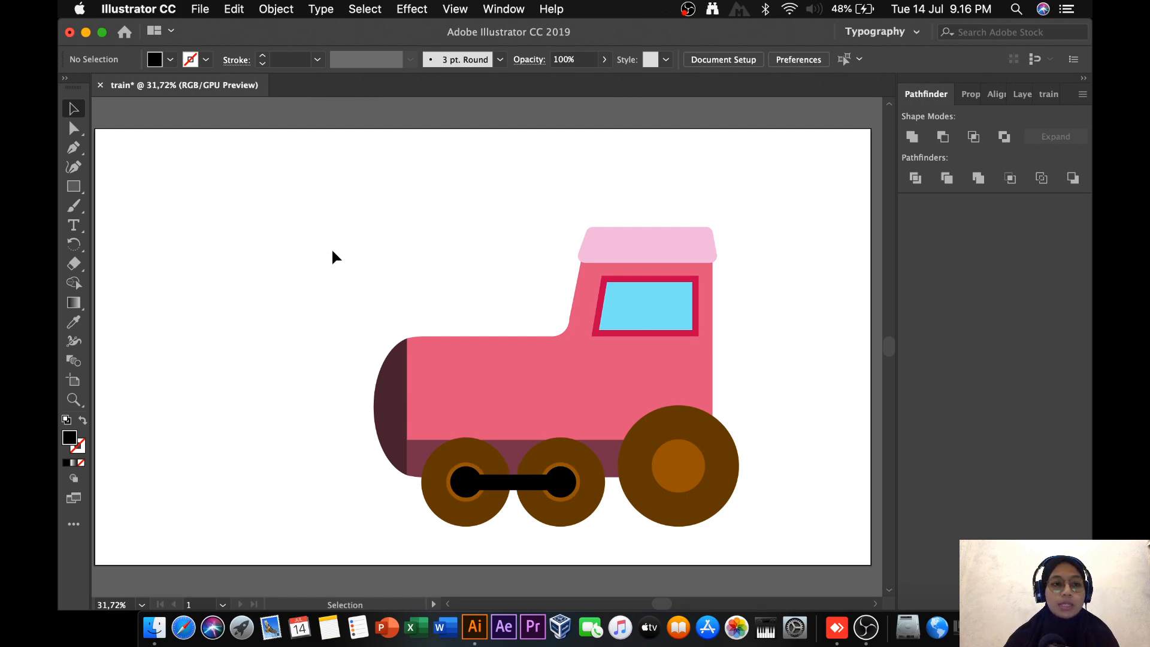
Add a new layer, Layer 2, and move it below Layer 1.
left_click(74, 187)
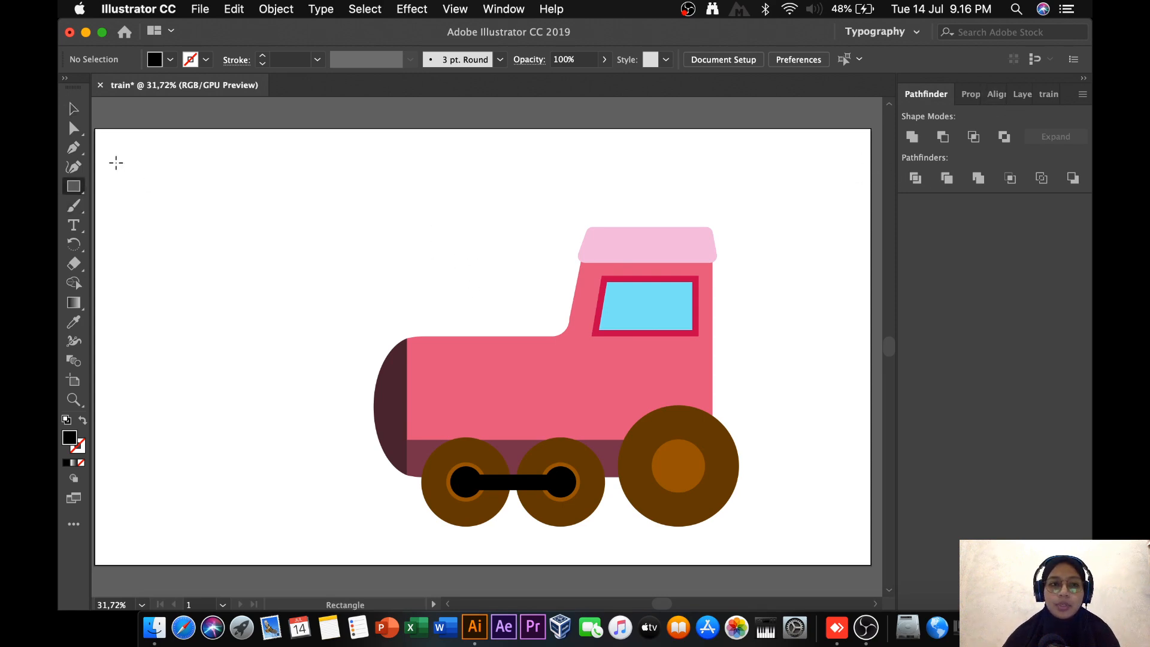
left_click(73, 111)
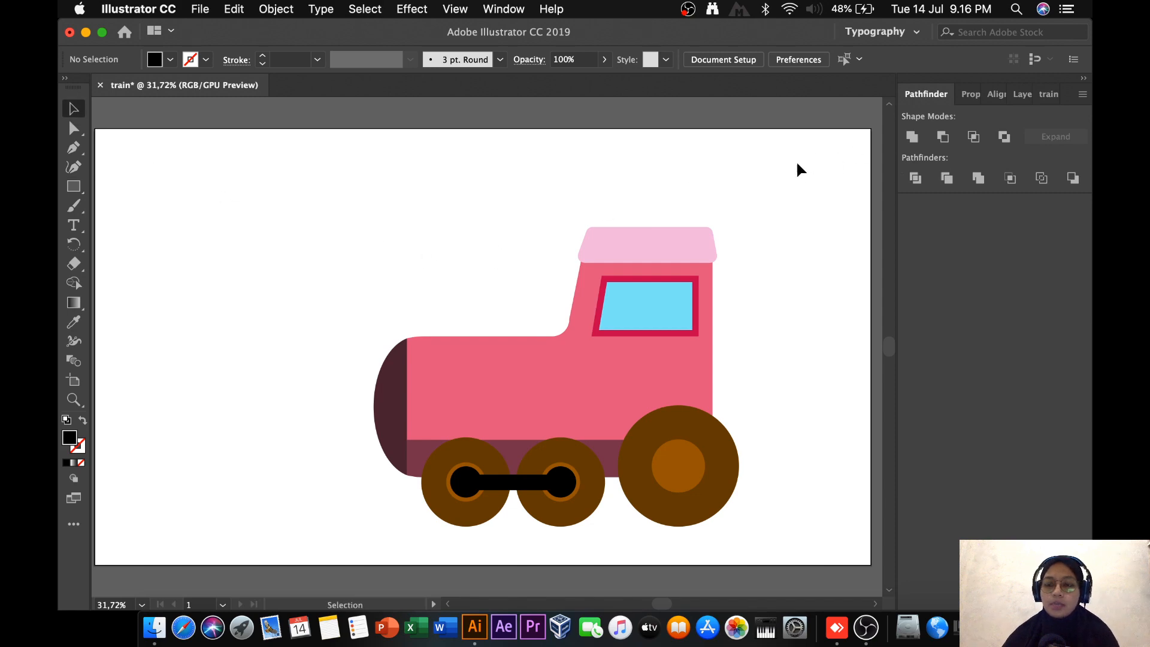
left_click(1023, 95)
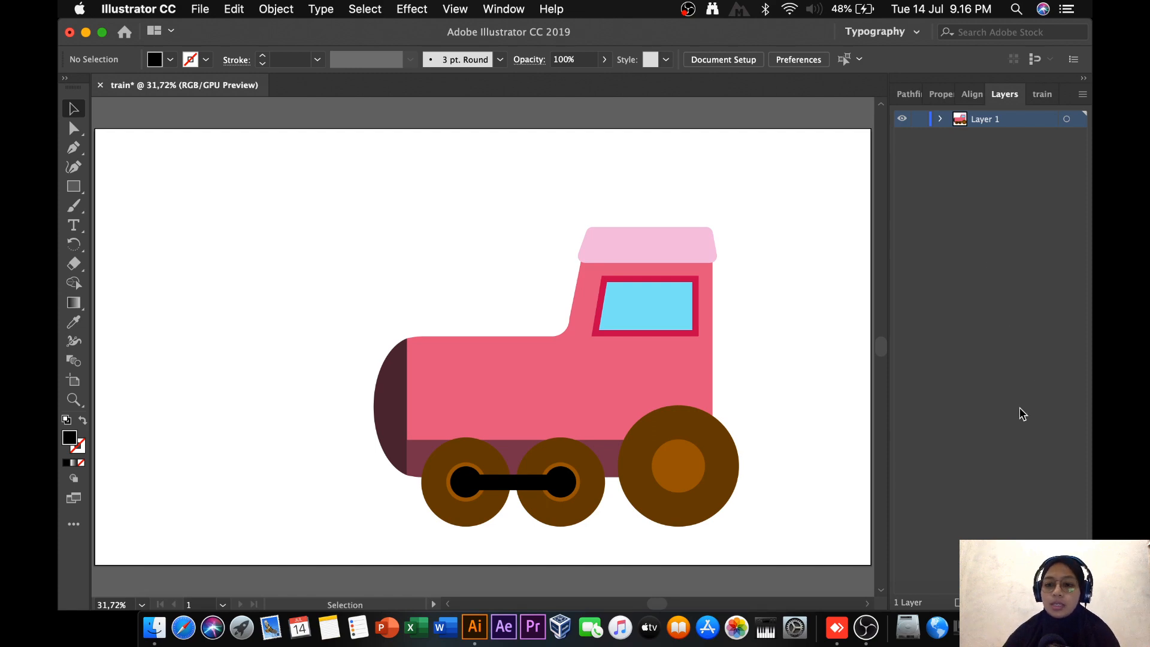
left_click(1055, 603)
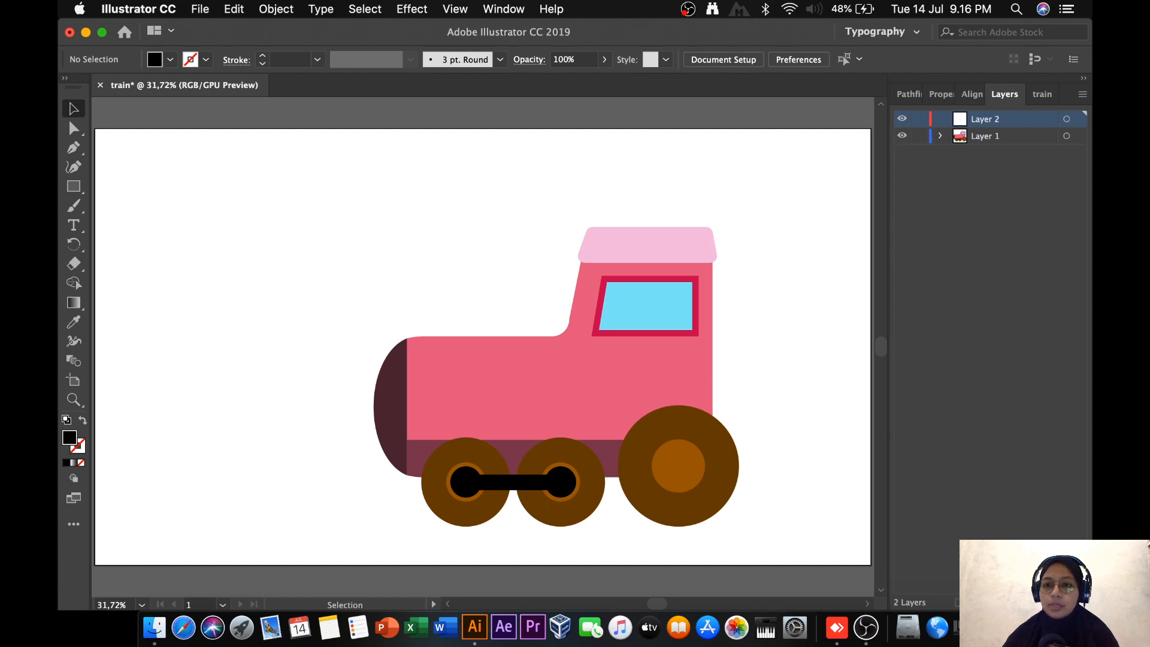
left_click_drag(1004, 120, 1003, 171)
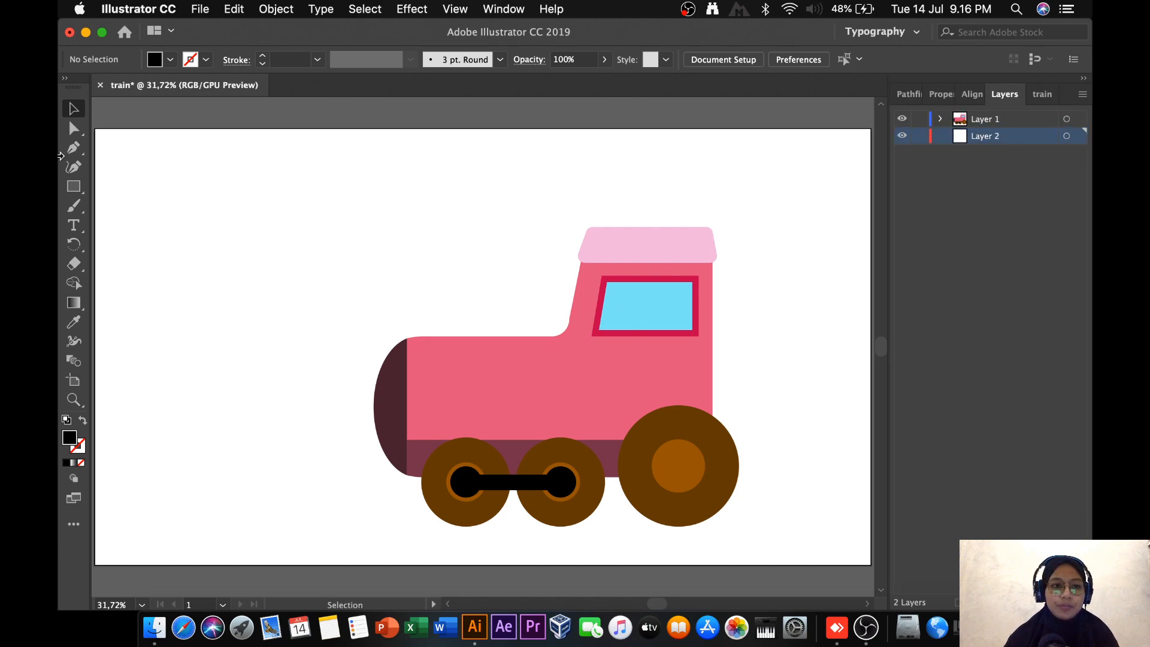
Draw a tall chimney on Layer 2 behind the front of the body, narrowing towards its base and filled with the dark maroon swatch.
left_click(74, 188)
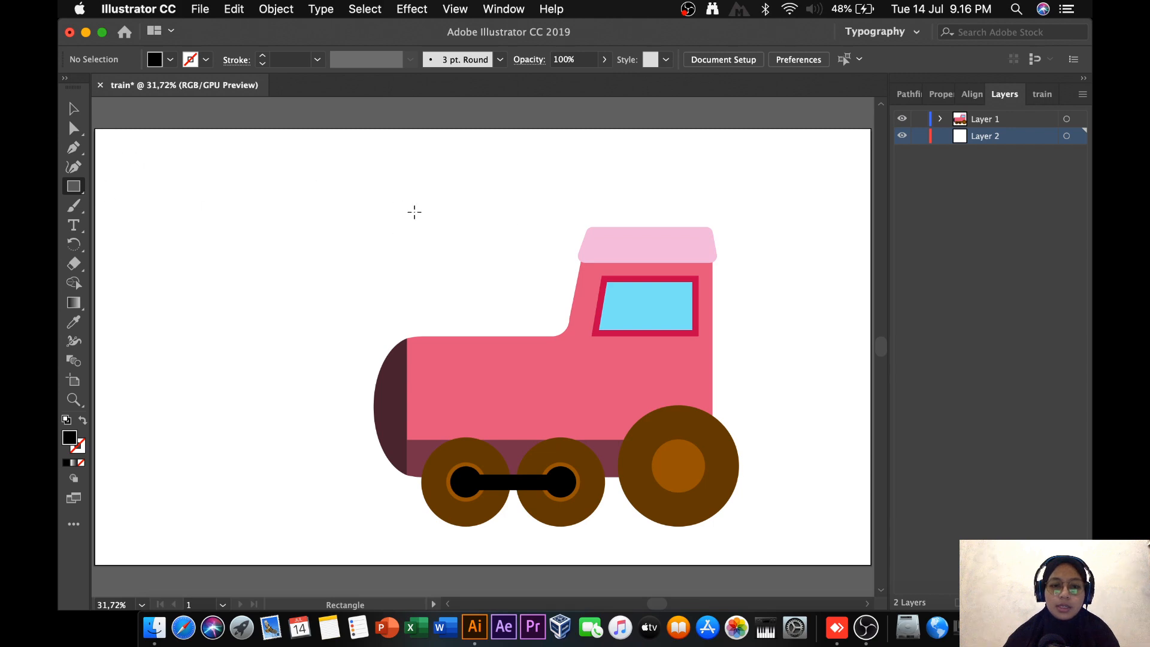
left_click_drag(437, 243, 503, 382)
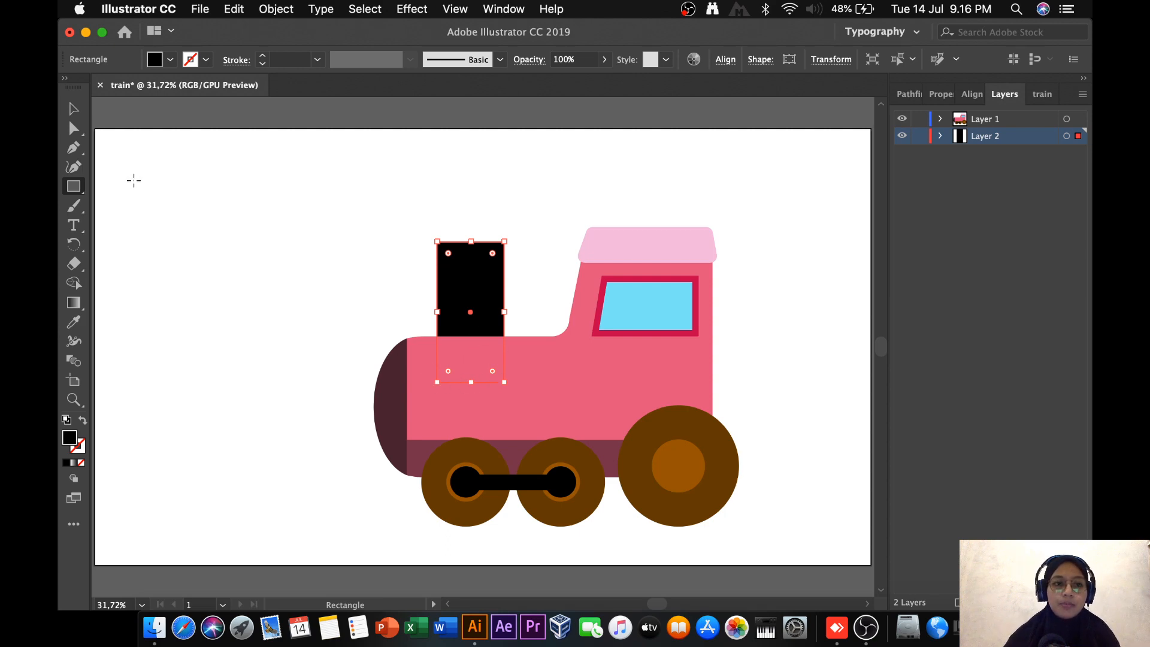
left_click(73, 128)
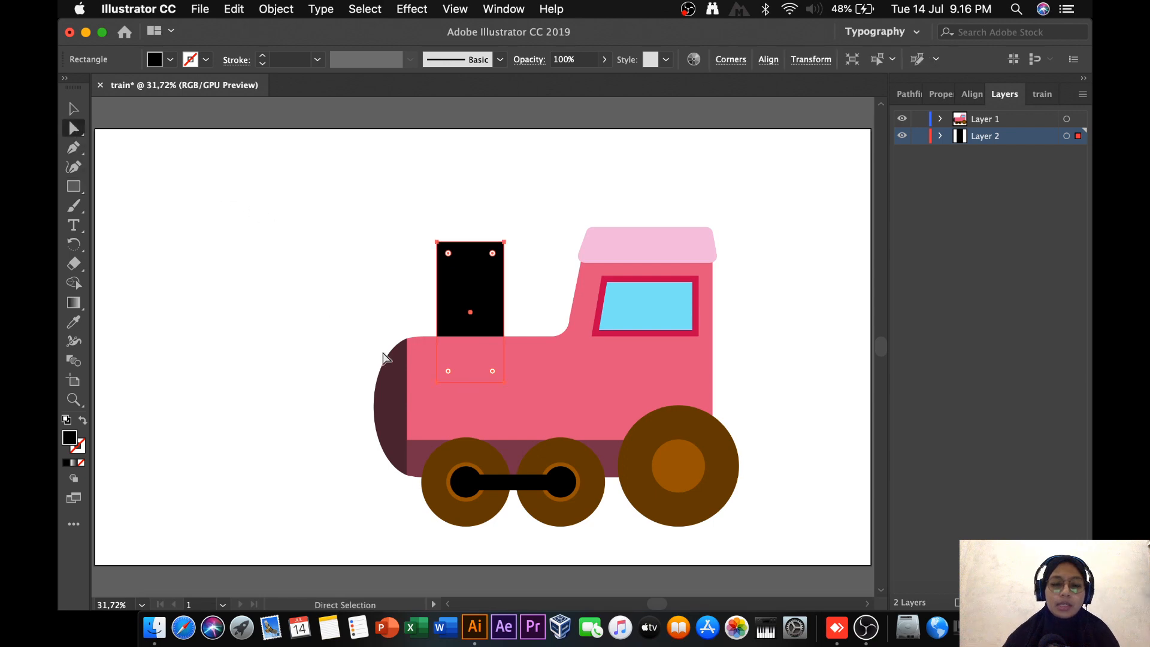
left_click(504, 383)
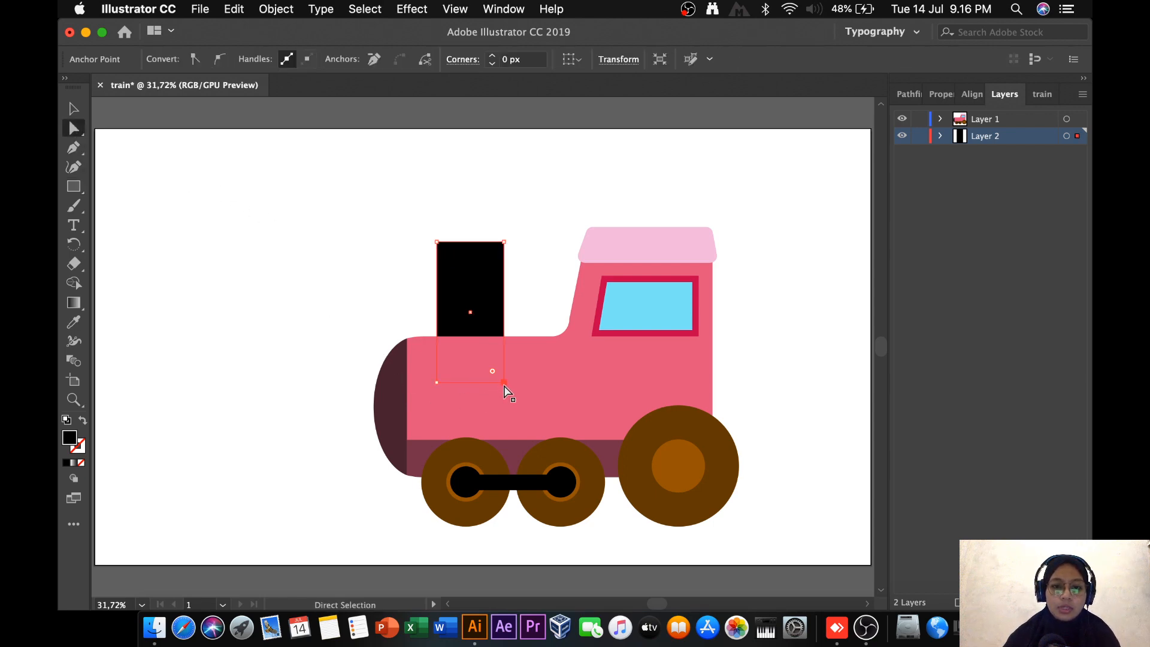
left_click_drag(504, 384, 456, 382)
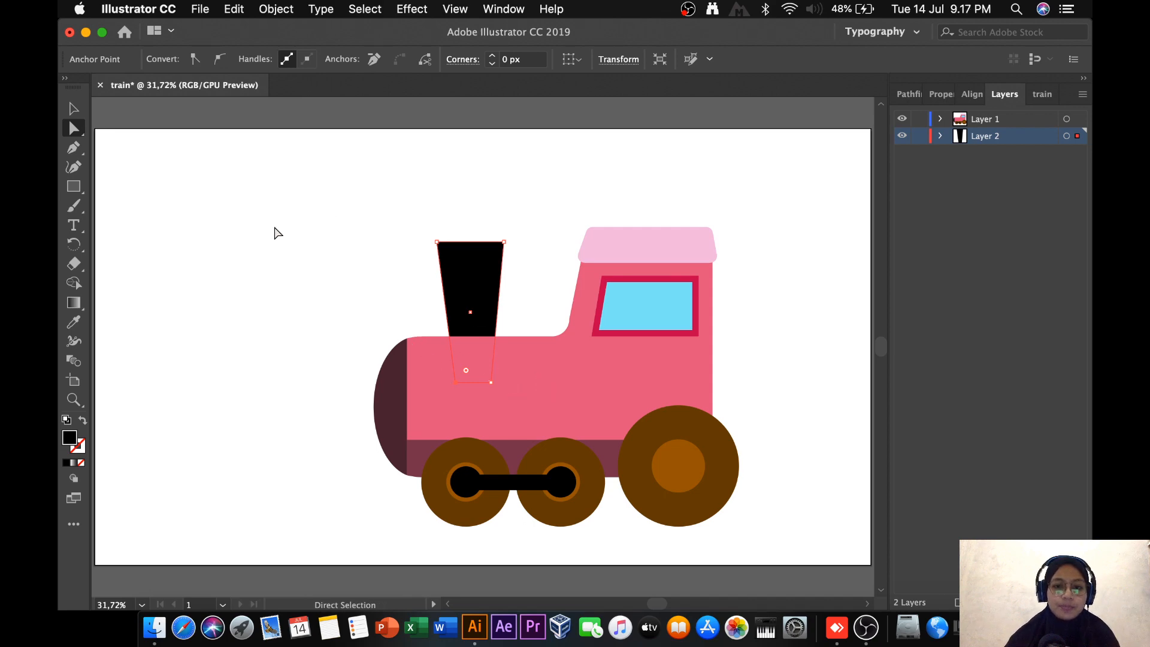
left_click(1041, 94)
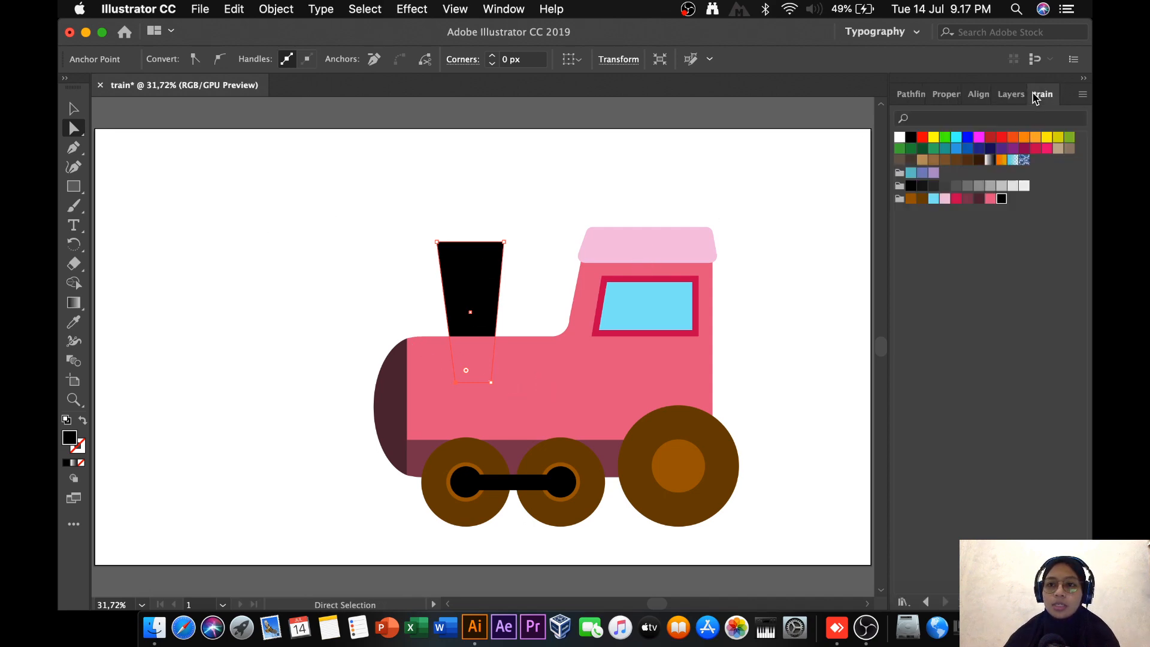
left_click(967, 199)
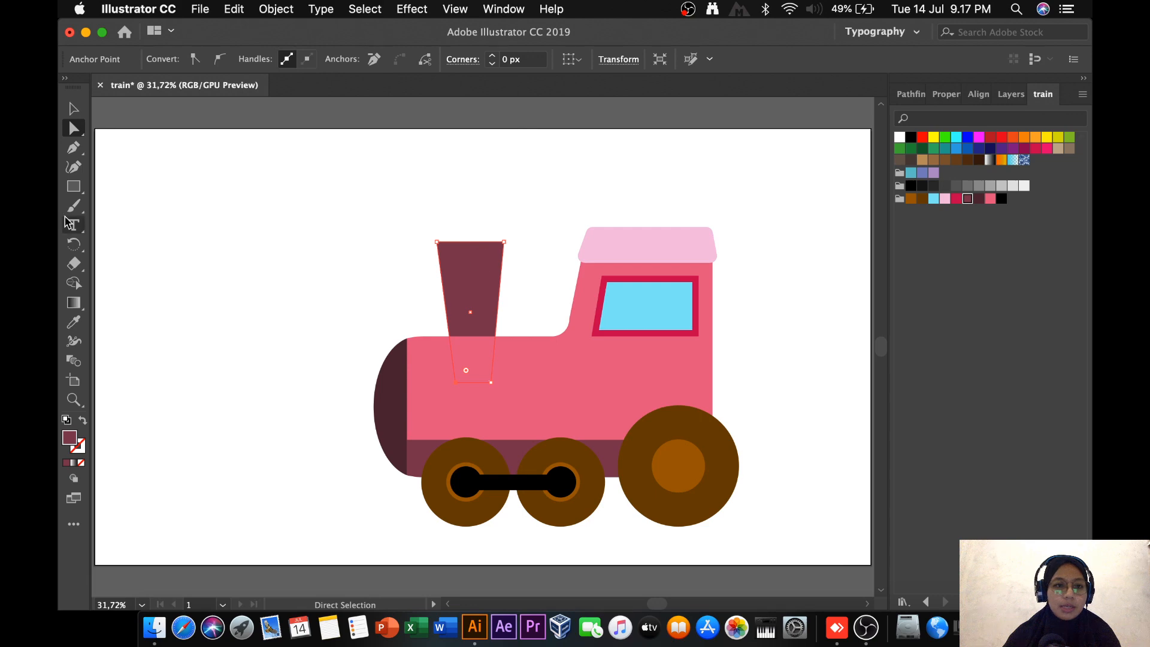
Draw a wide rectangle across the chimney's upper part and split both shapes with the Divide pathfinder.
left_click(74, 186)
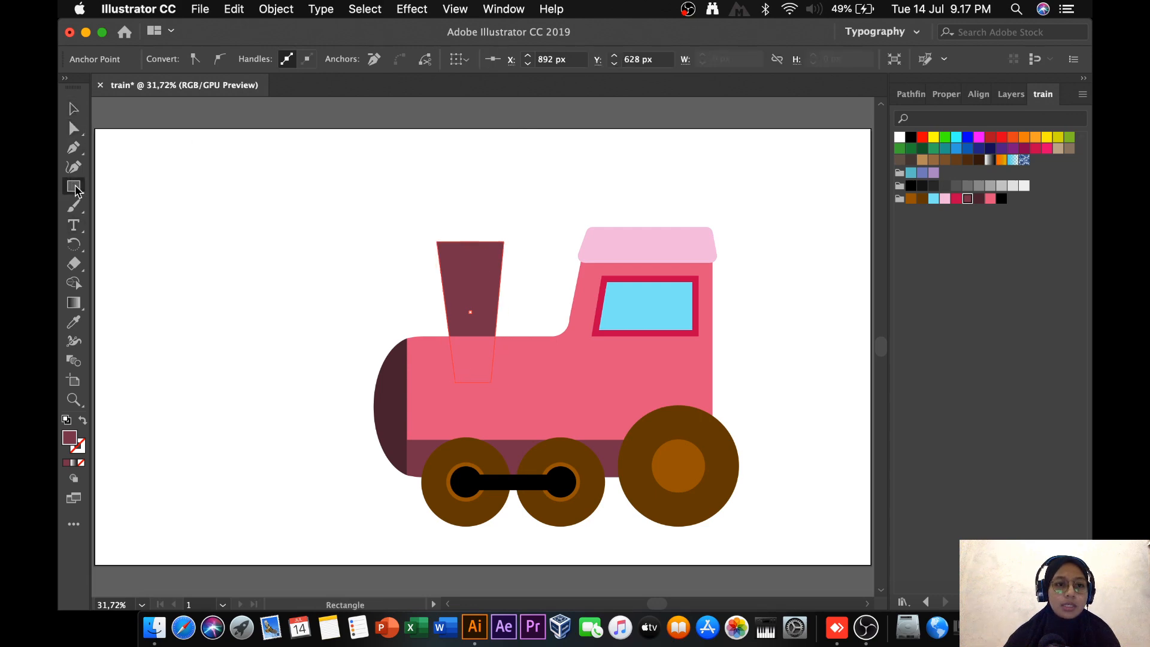
left_click_drag(402, 210, 534, 269)
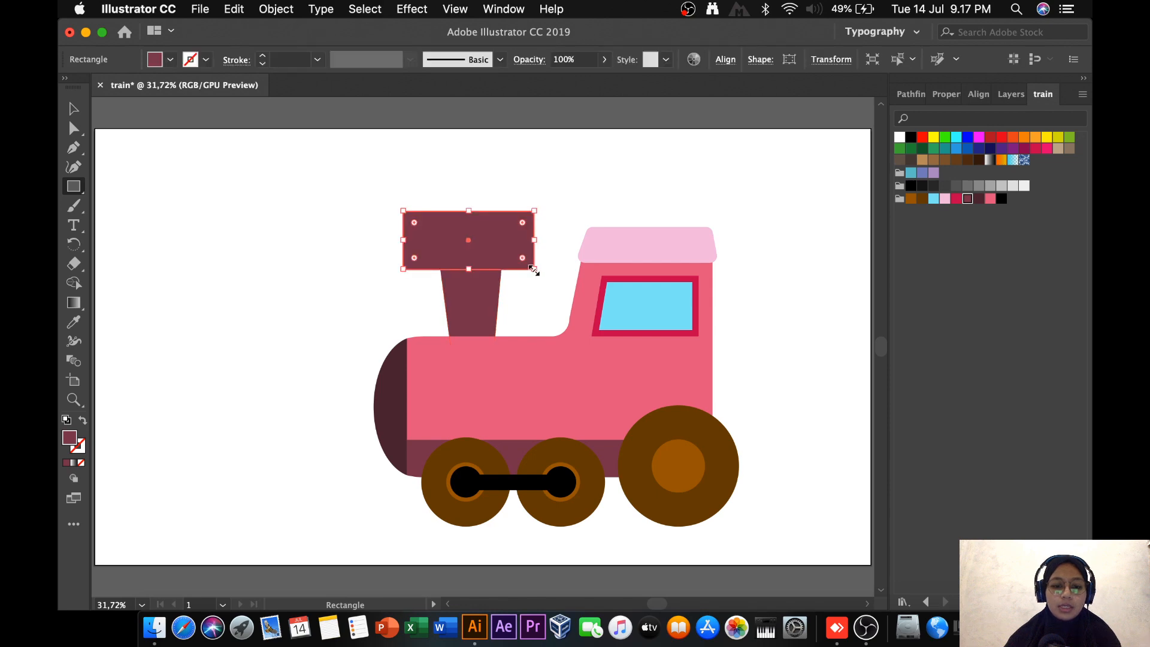
key("v")
left_click(483, 297)
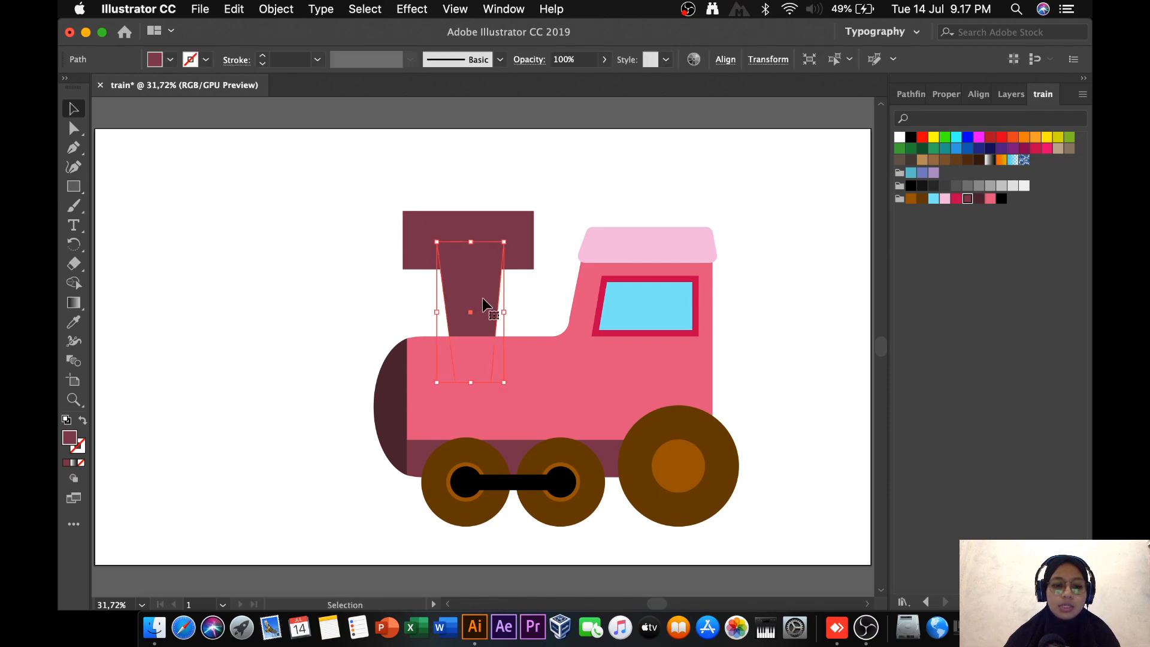
left_click(482, 227, "shift")
left_click(911, 94)
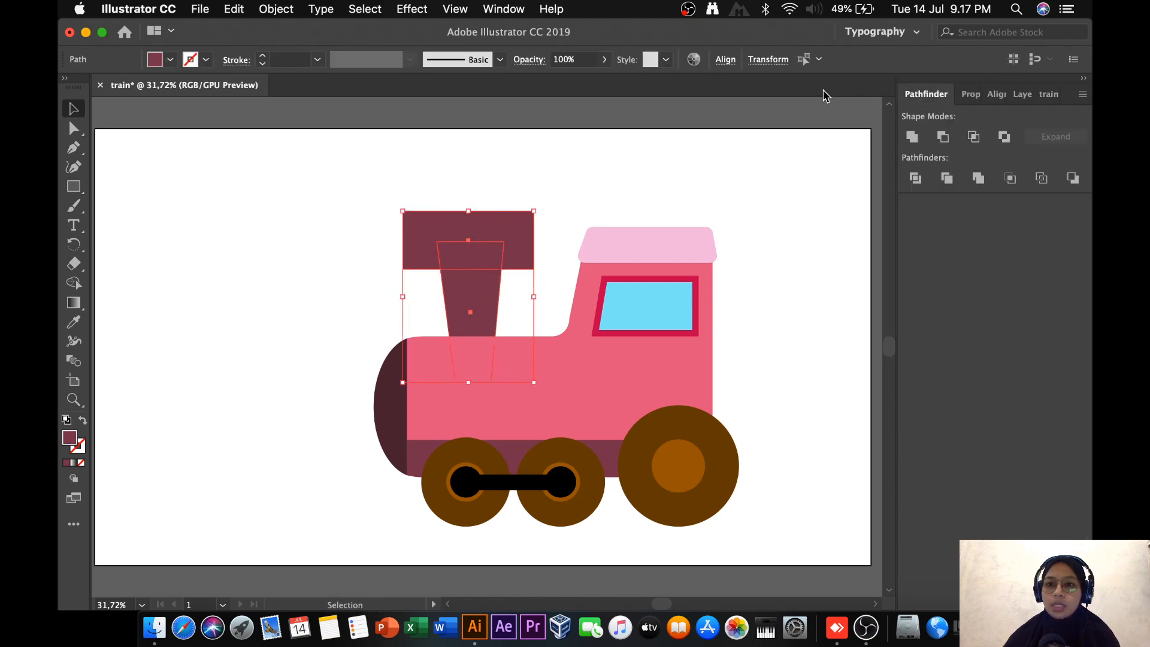
left_click(915, 179)
Ungroup the divided shapes and delete the surplus rectangle piece outside the chimney.
right_click(501, 242)
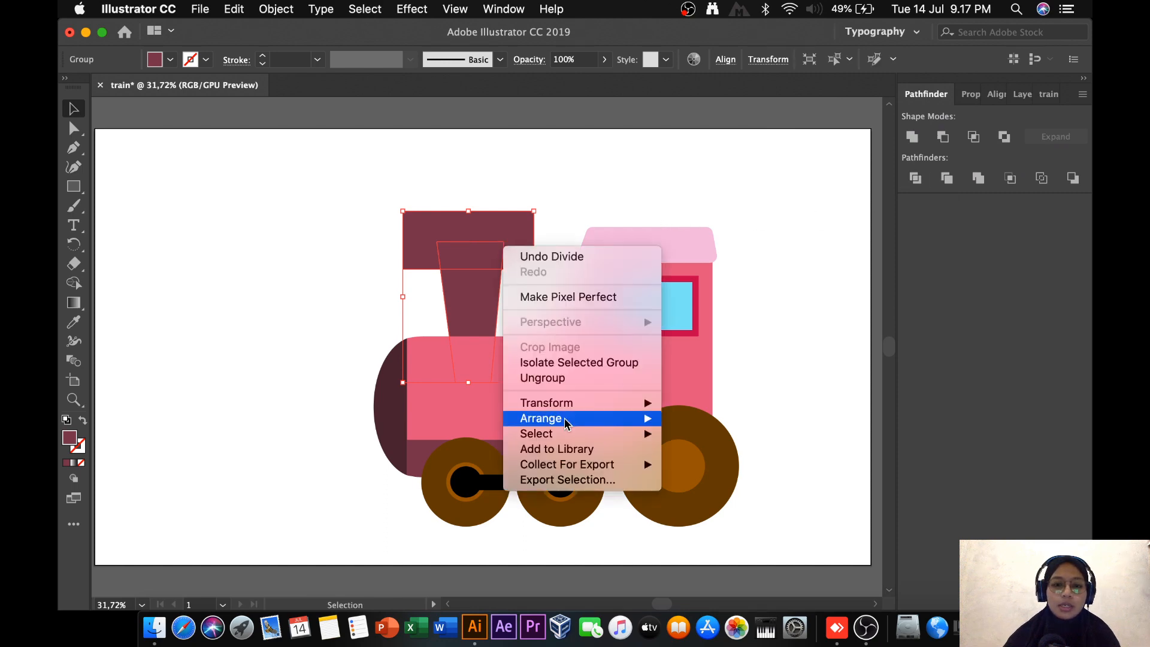
left_click(543, 377)
left_click(543, 186)
left_click(521, 240)
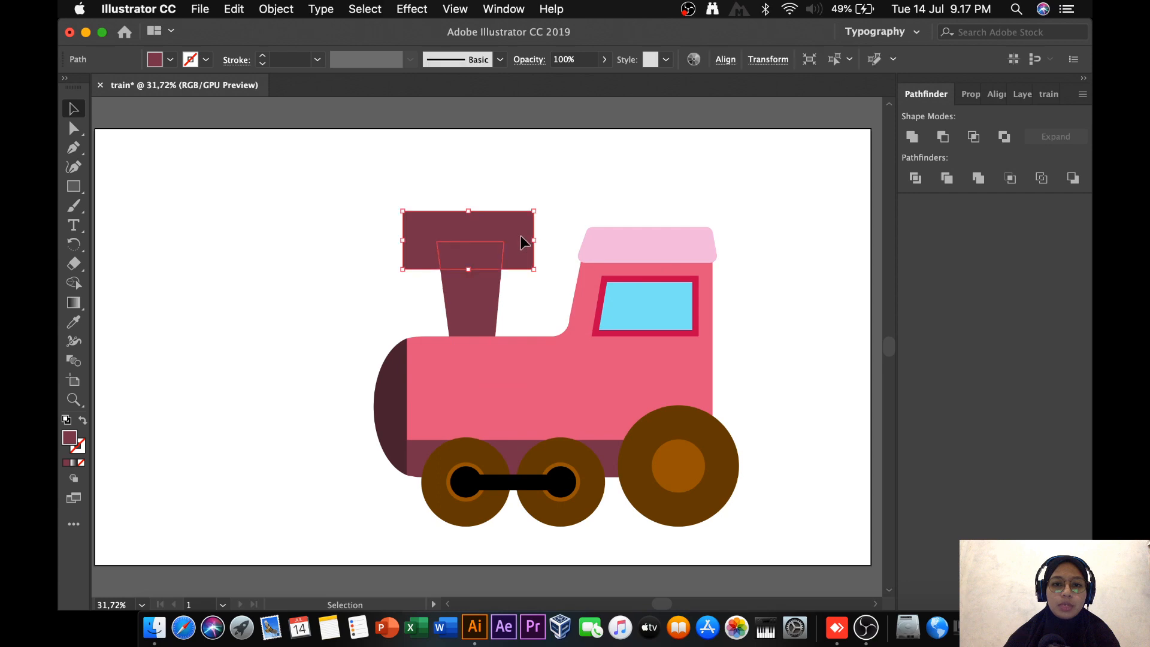
key("Delete")
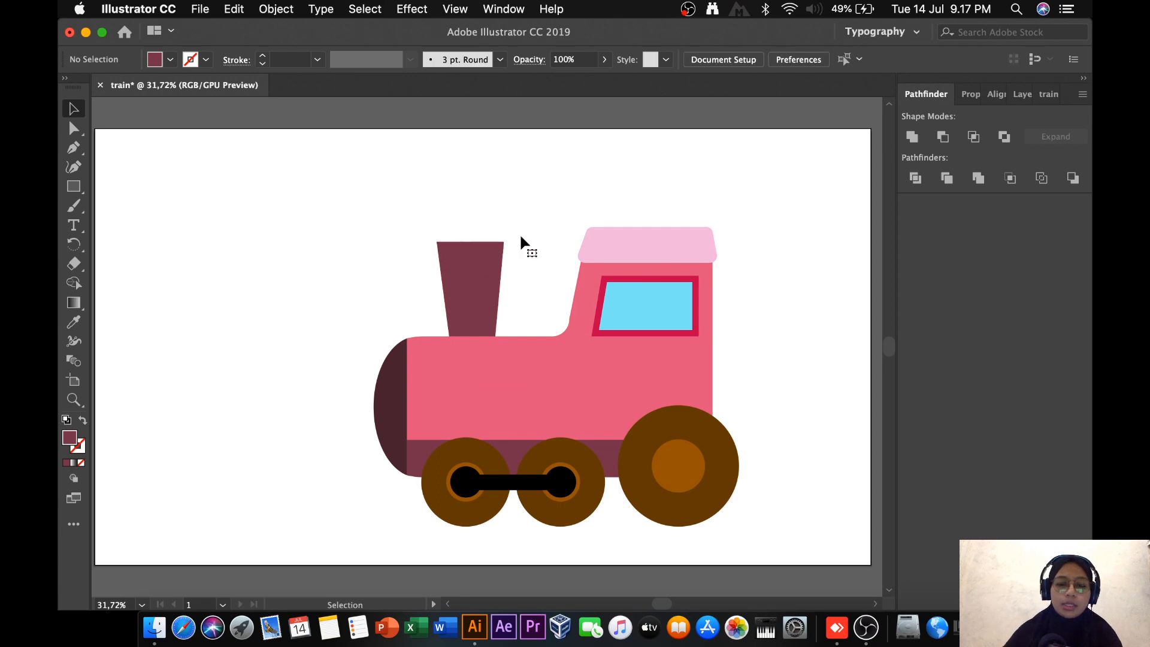
Fill the chimney's upper band with the black swatch.
left_click(491, 263)
left_click(1049, 94)
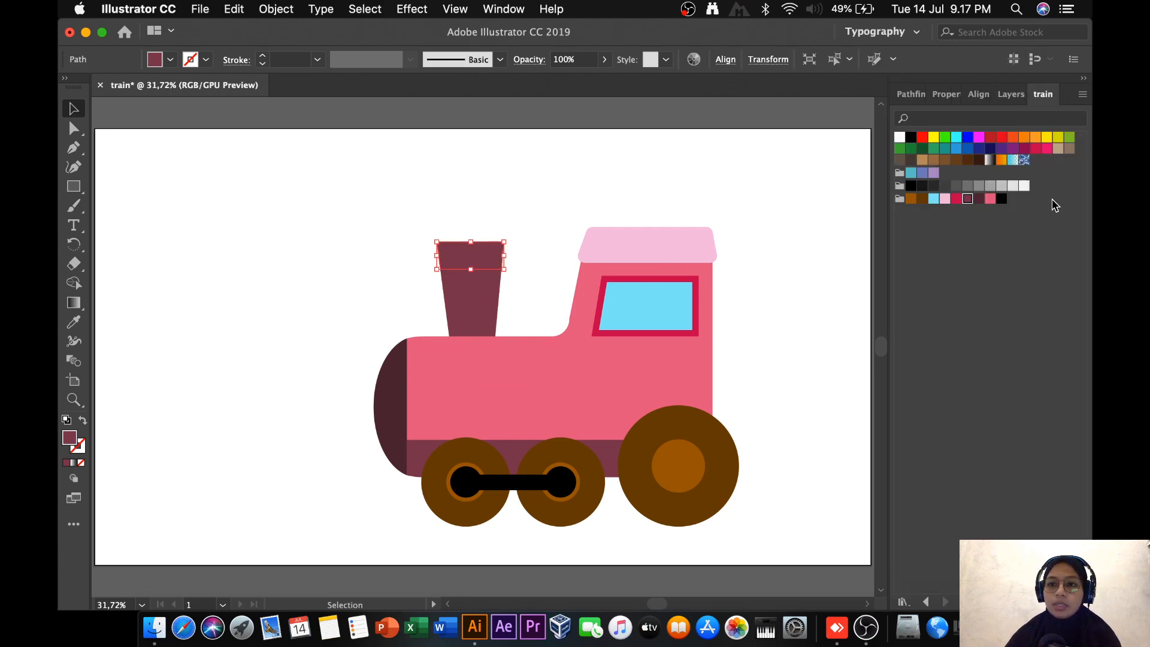
left_click(1001, 198)
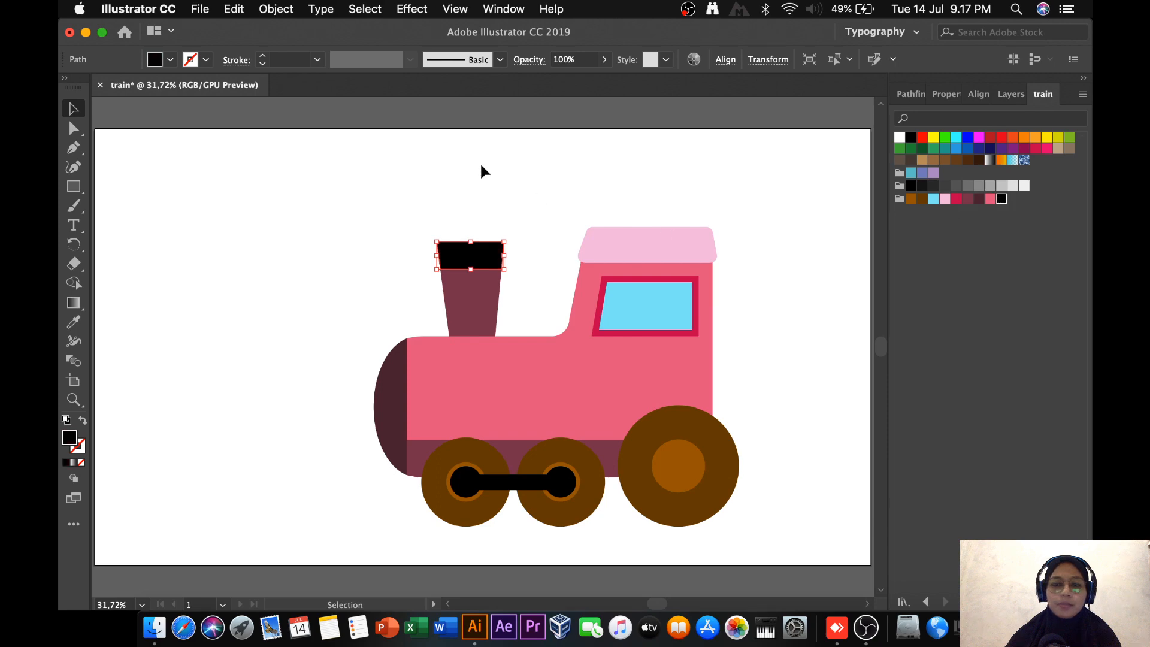
left_click(517, 199)
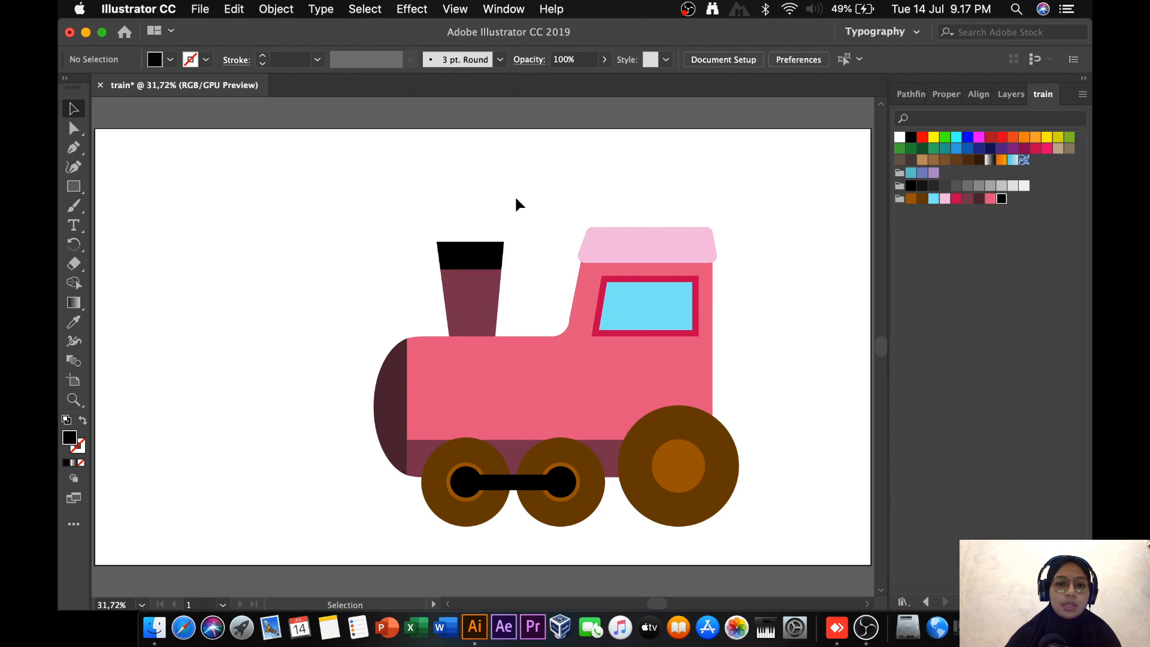
Draw a flat rectangular cap across the chimney's top, slightly wider than the chimney, replacing the first off-centre attempt.
left_click(74, 187)
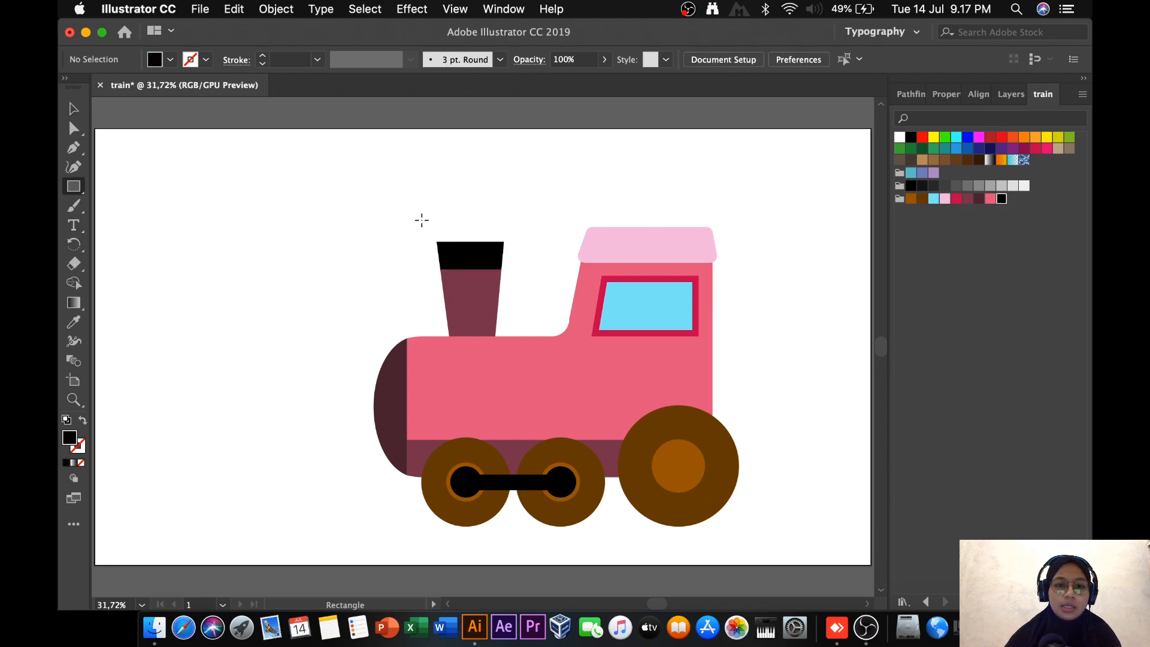
left_click_drag(421, 220, 508, 243)
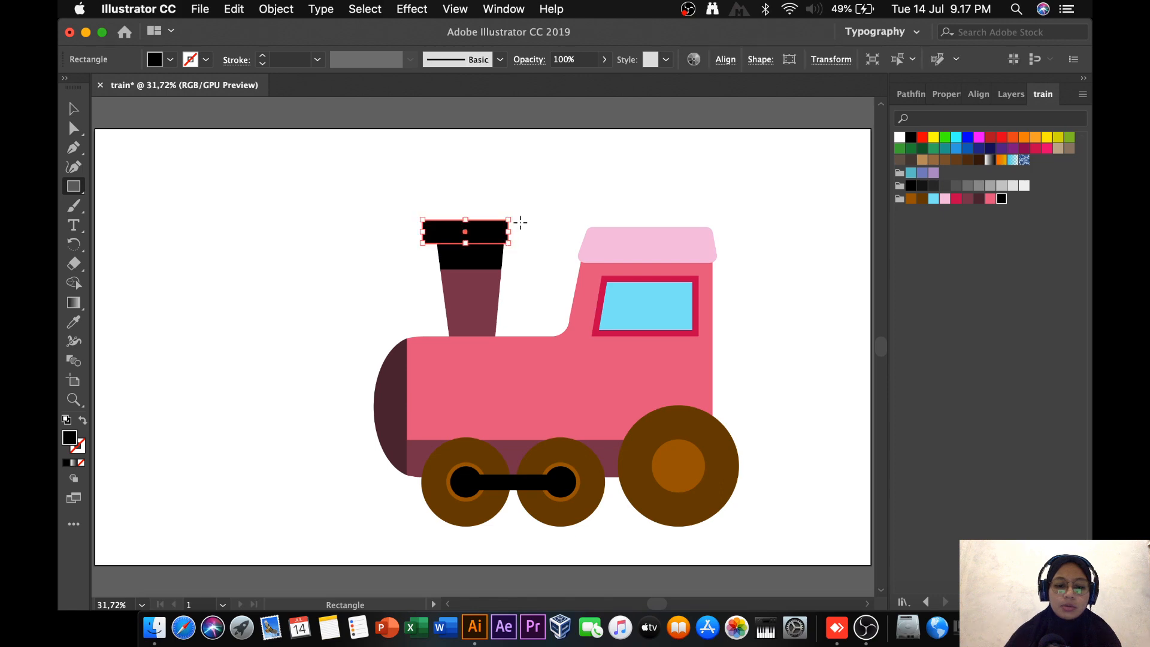
key("Delete")
left_click_drag(423, 221, 518, 246)
key("v")
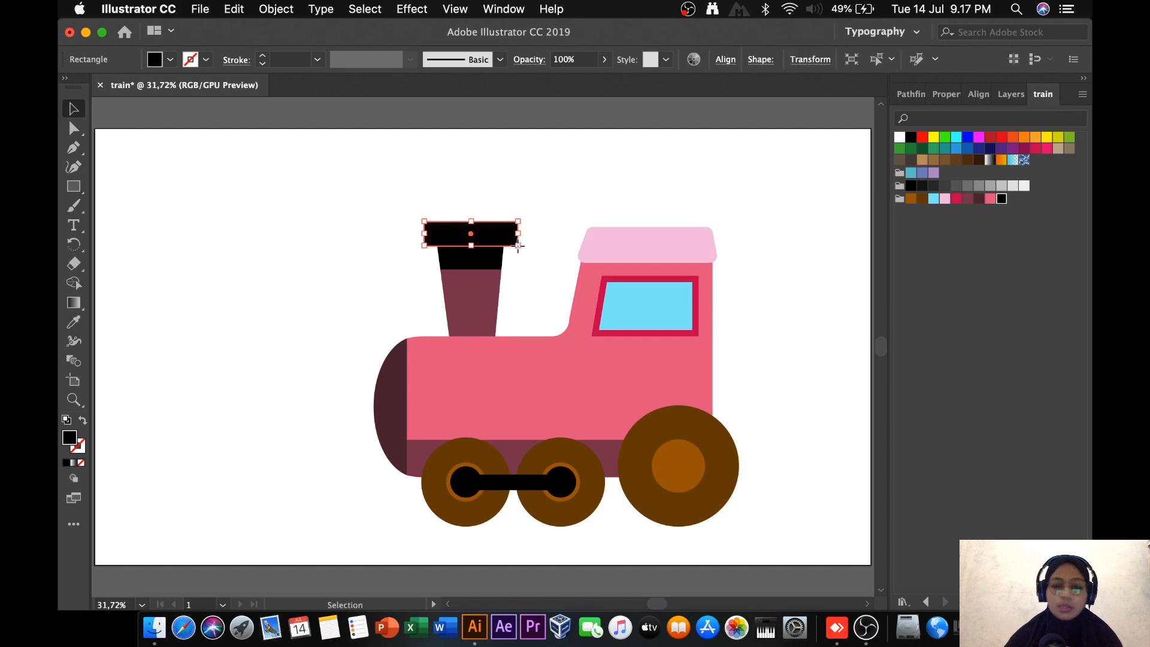
Fill the chimney cap with the dark brown swatch.
left_click(922, 198)
left_click(675, 179)
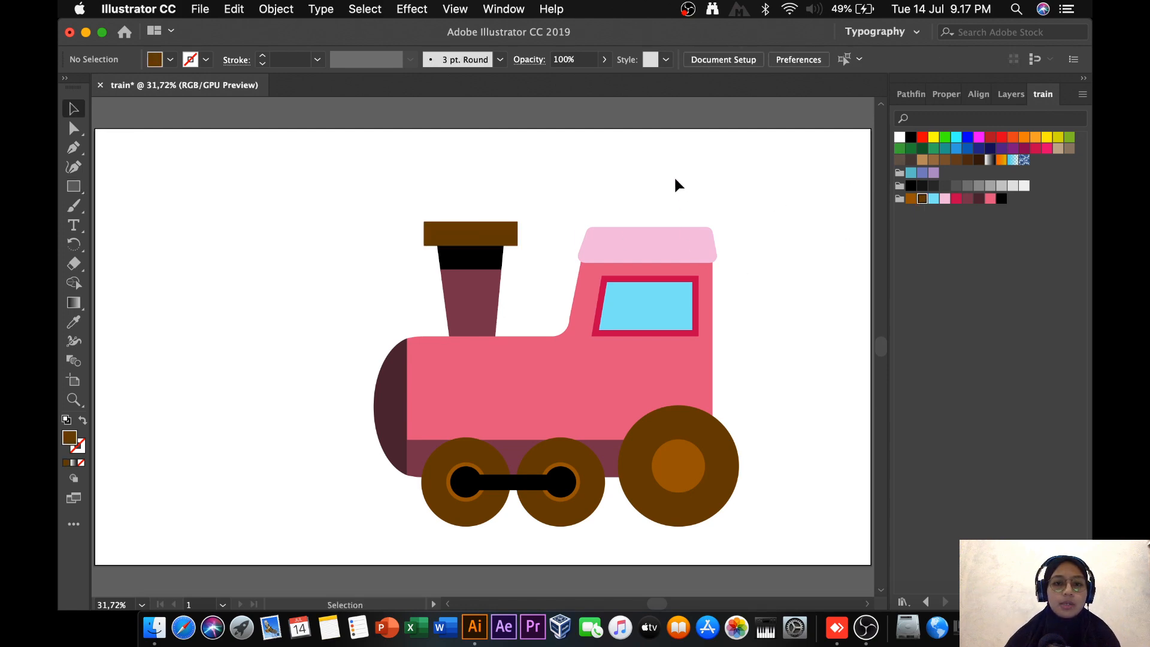
key("r")
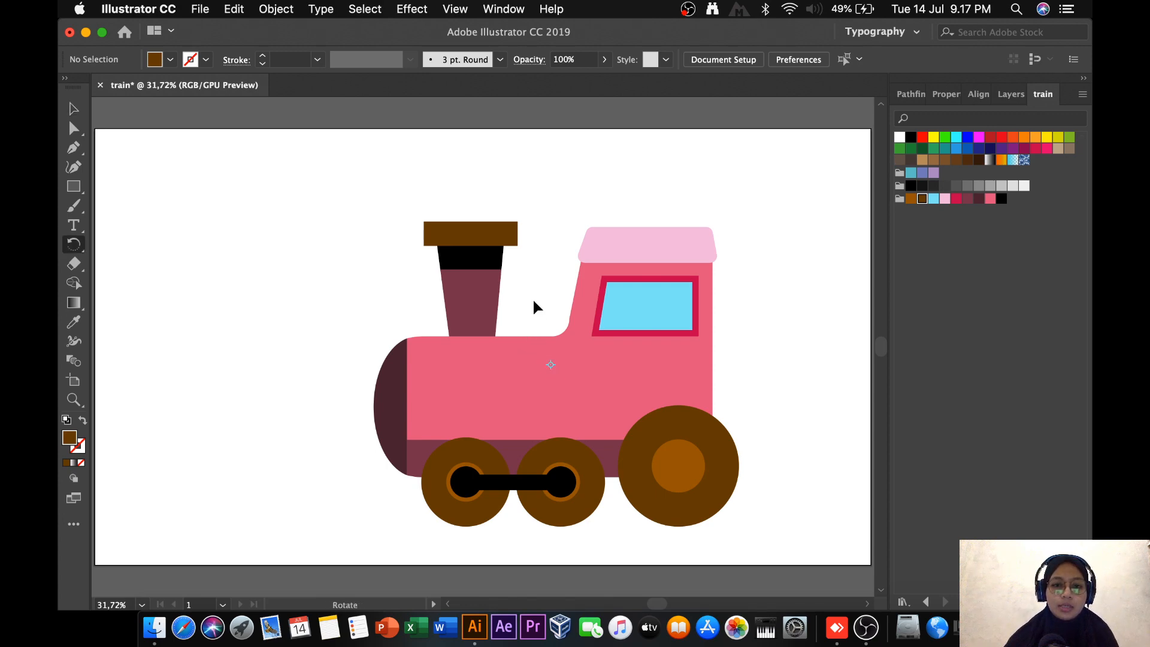
key("super+z")
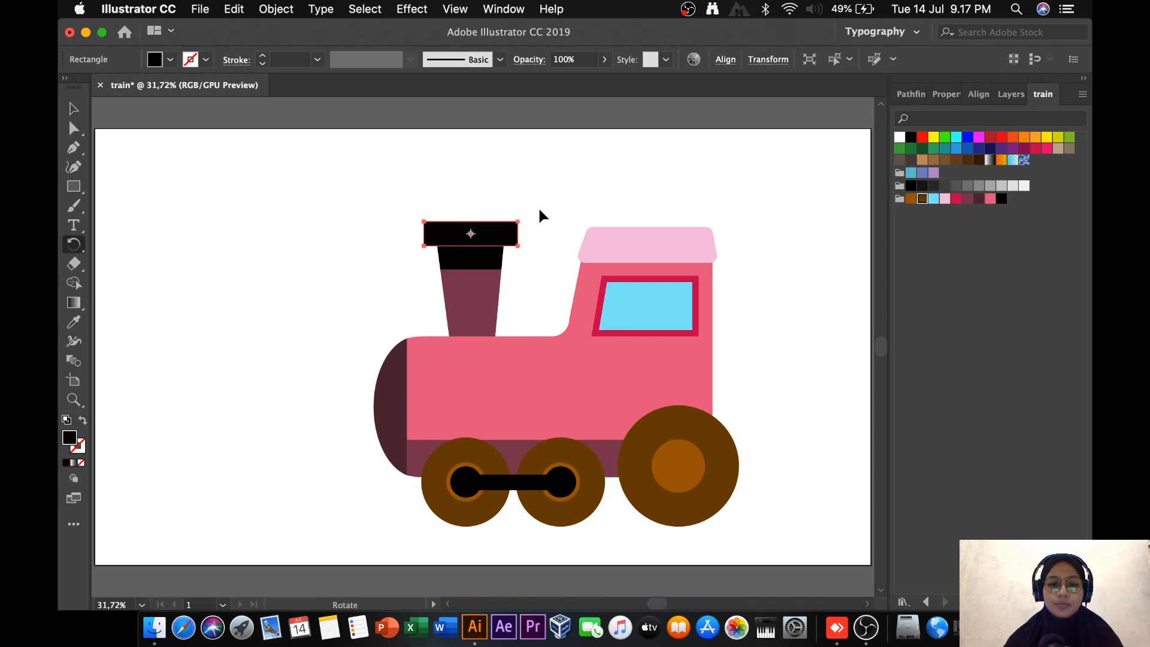
left_click(921, 198)
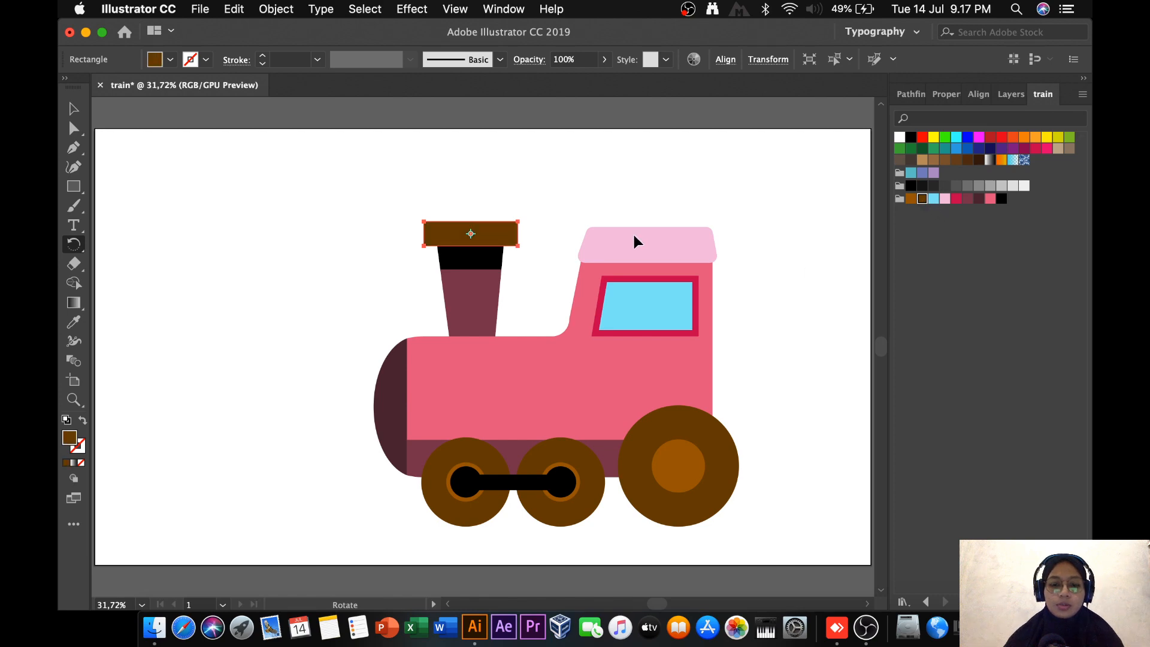
Draw a small dark brown rectangle rising from behind the body between the chimney and the cabin.
key("m")
left_click_drag(522, 289, 558, 364)
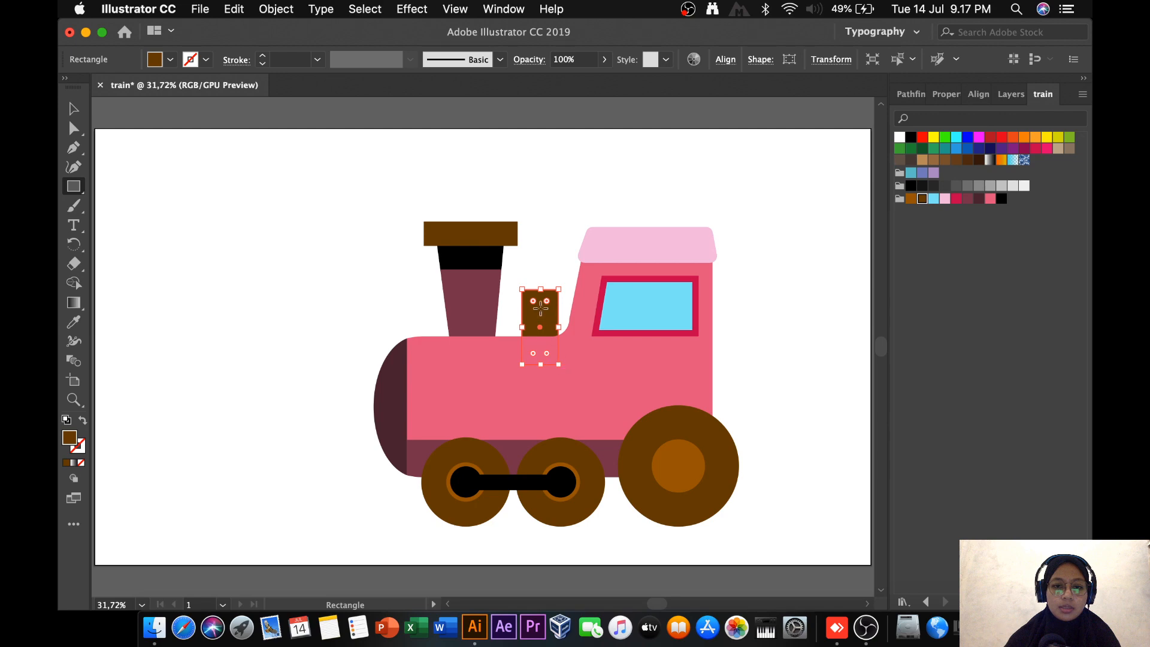
key("v")
left_click(756, 308)
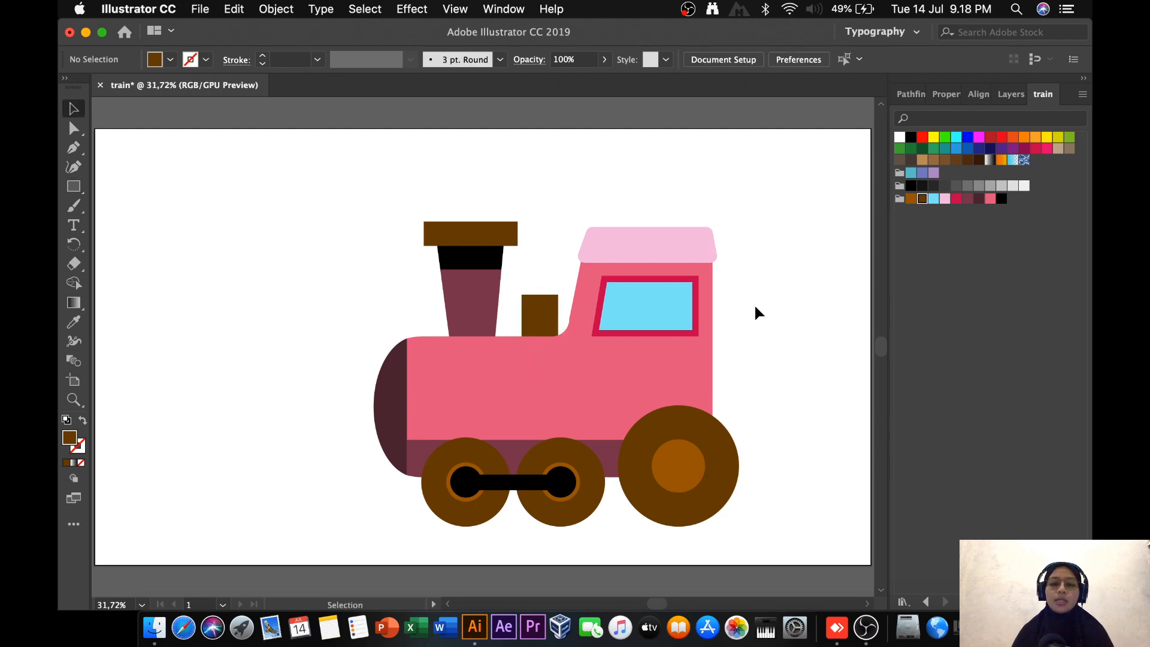